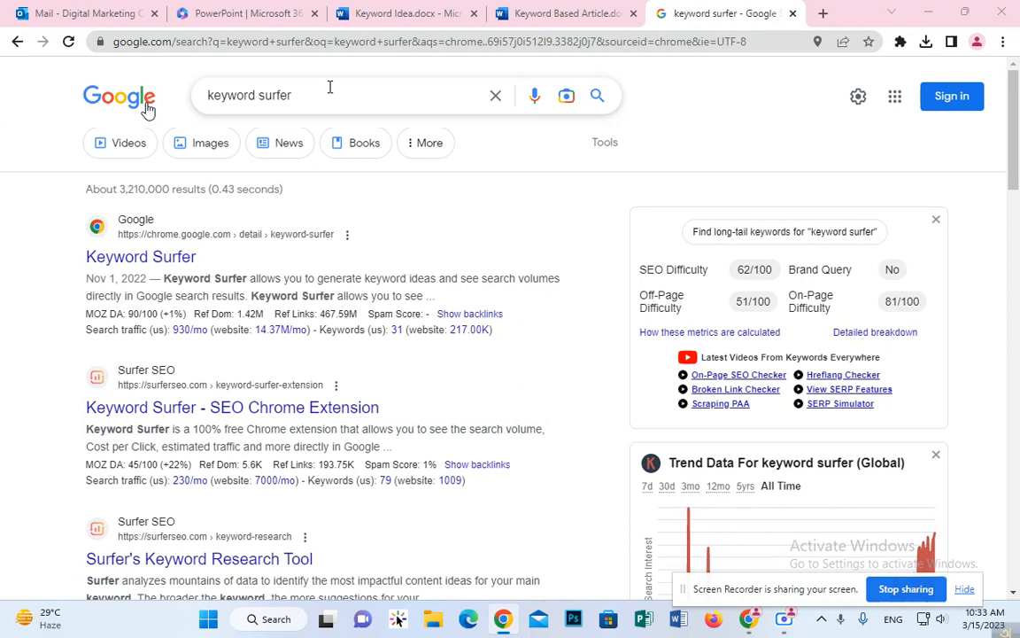
Step: Open the Chrome Web Store result for Keyword Surfer in a new tab and switch to it
left_click(329, 87)
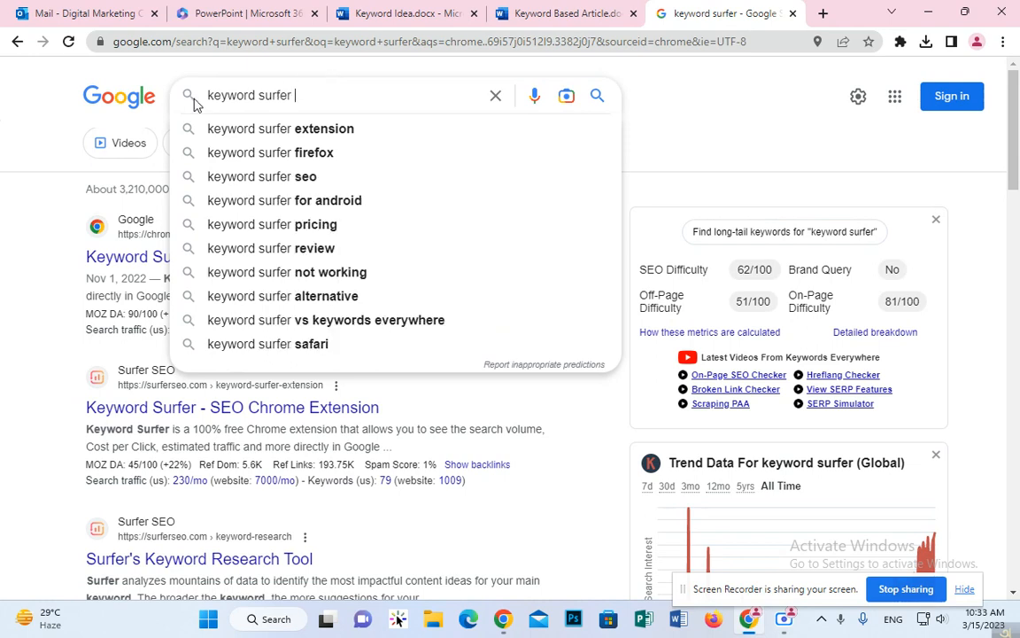
left_click(147, 80)
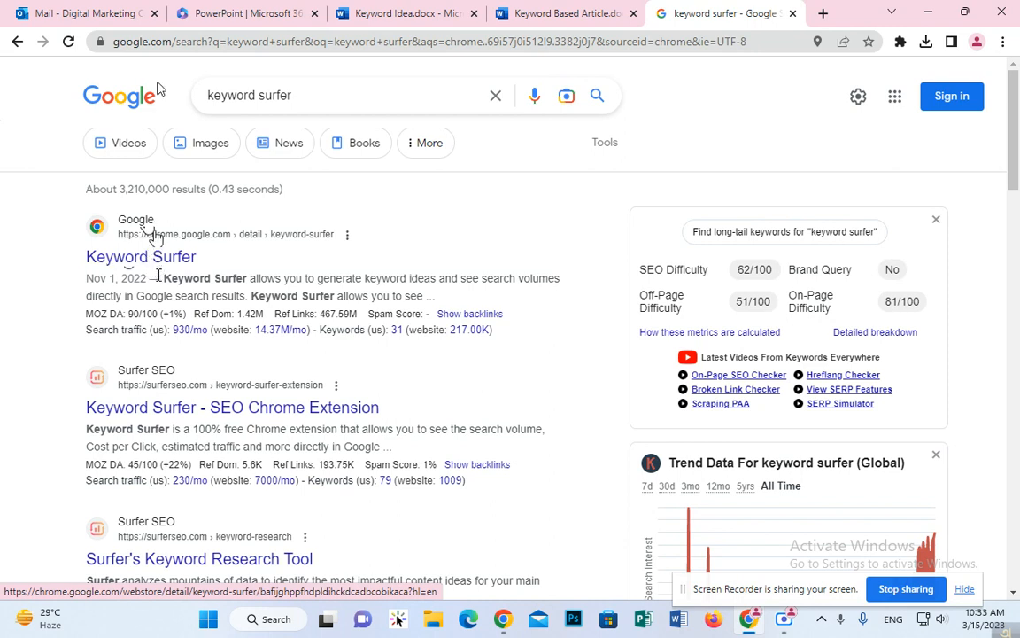
right_click(157, 260)
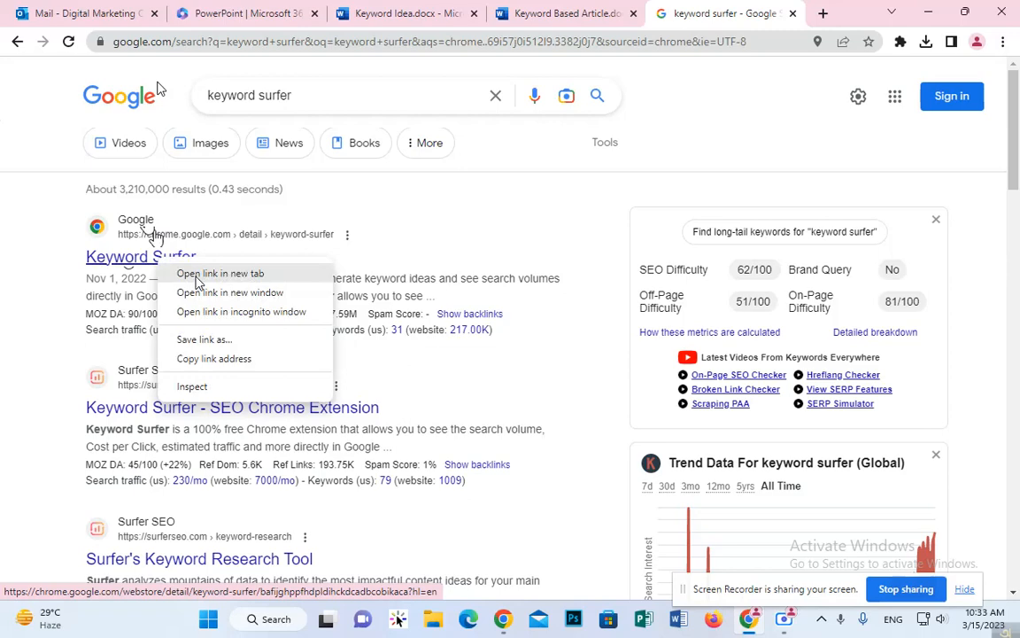
left_click(194, 274)
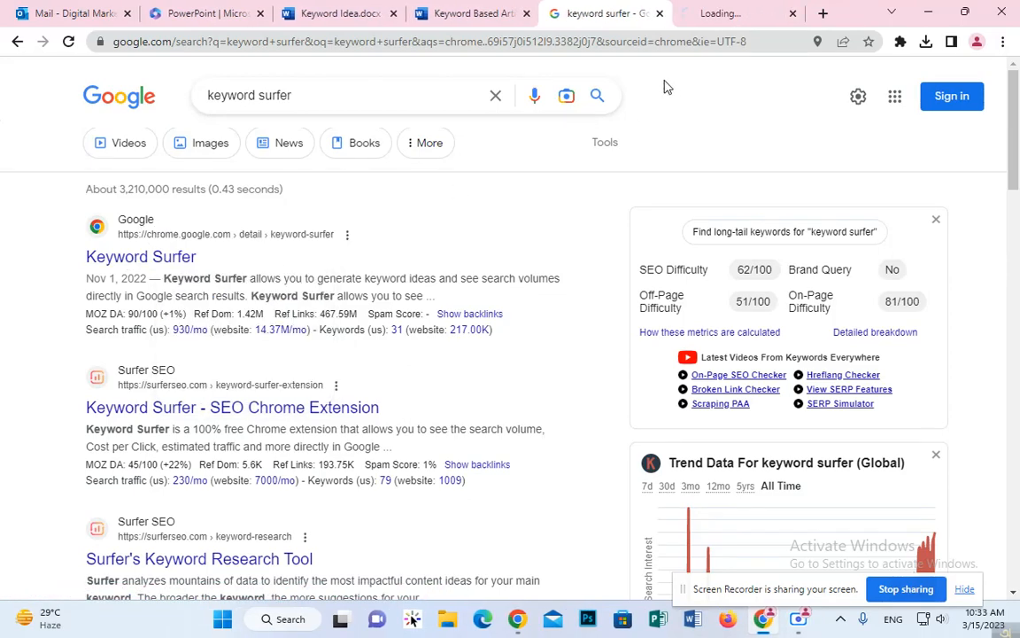
left_click(706, 21)
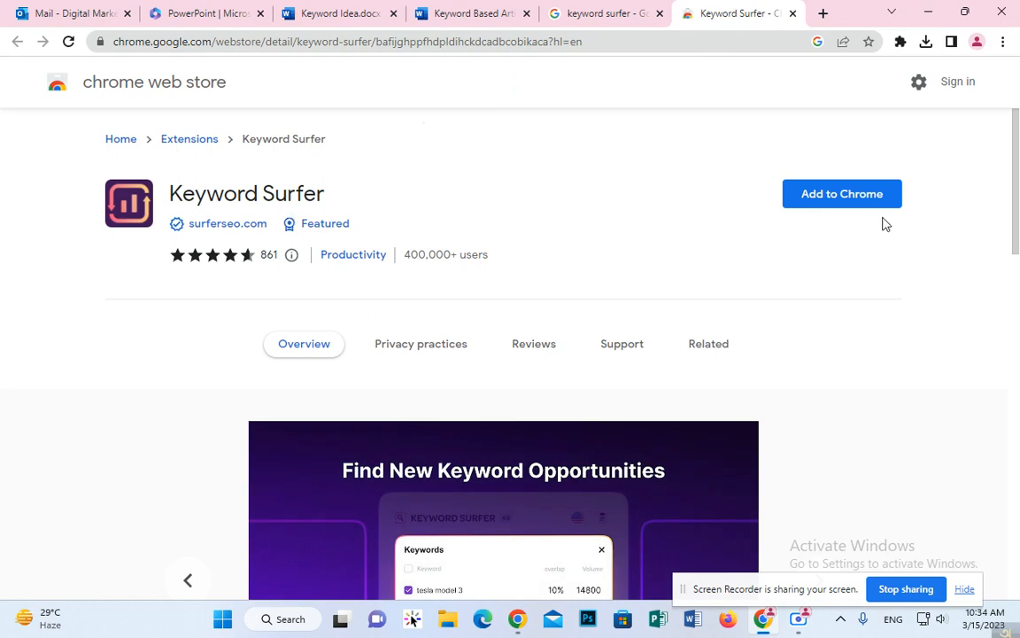
Step: Add the Keyword Surfer extension to Chrome and check for it among the installed extensions
left_click(837, 198)
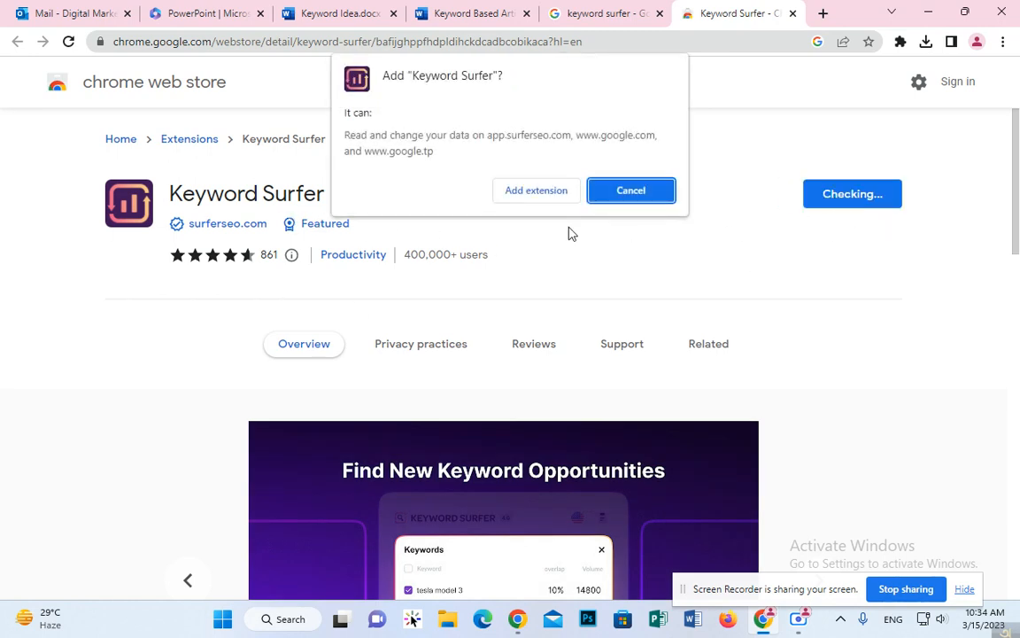
left_click(537, 192)
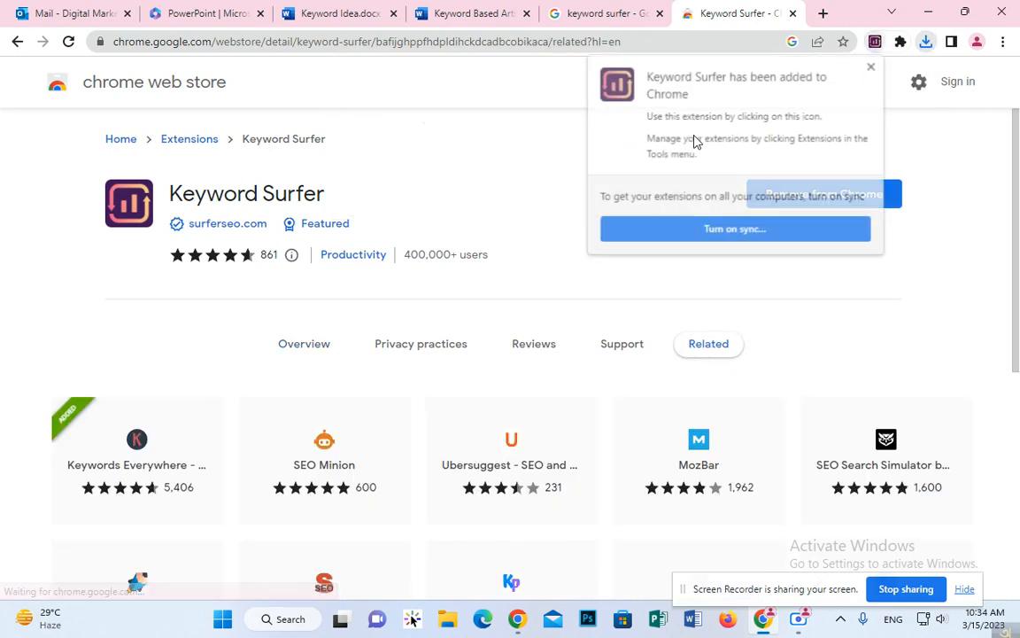
left_click(900, 41)
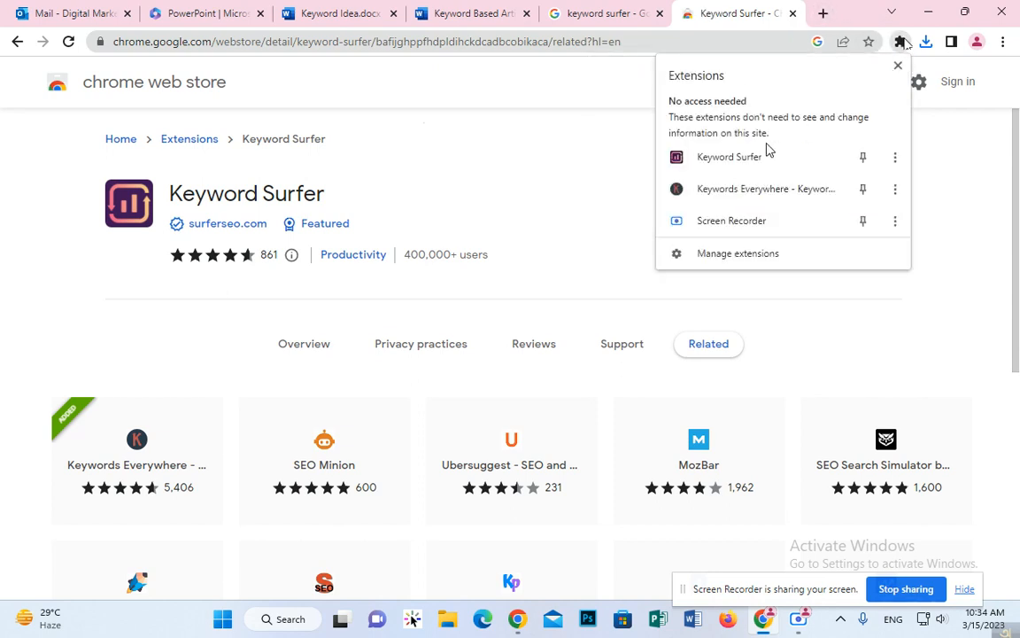
left_click(720, 164)
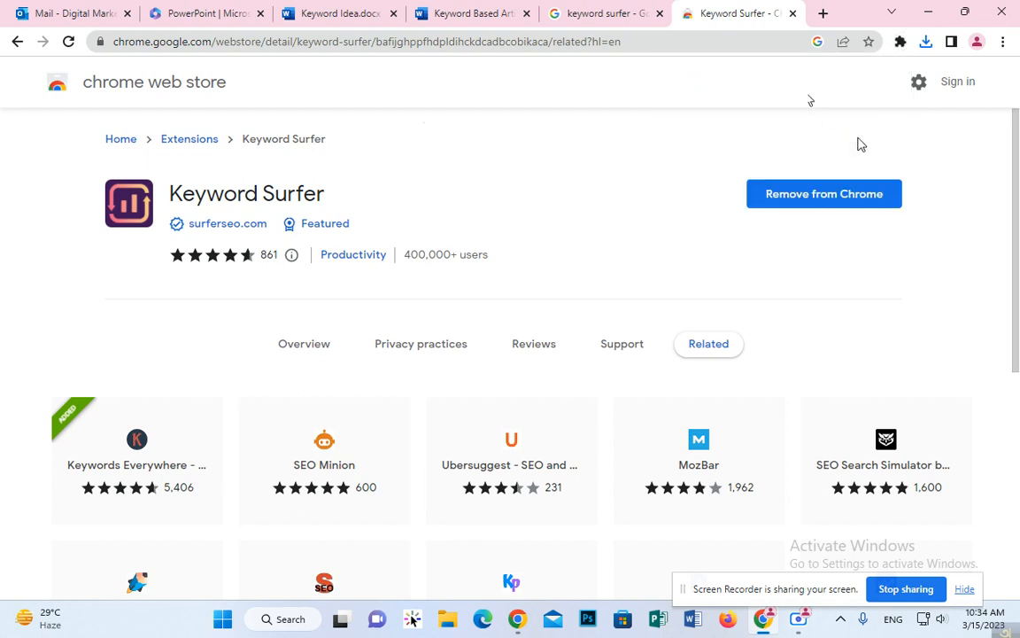
left_click(901, 42)
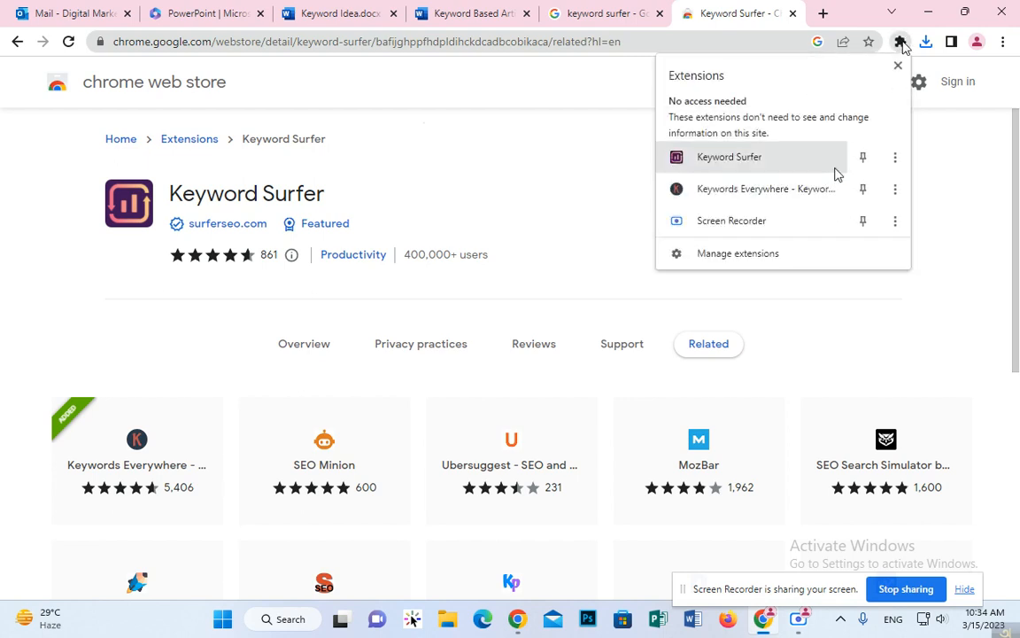
Step: Search Google for "online food delivery dhaka" in a new tab
left_click(823, 13)
left_click(653, 42)
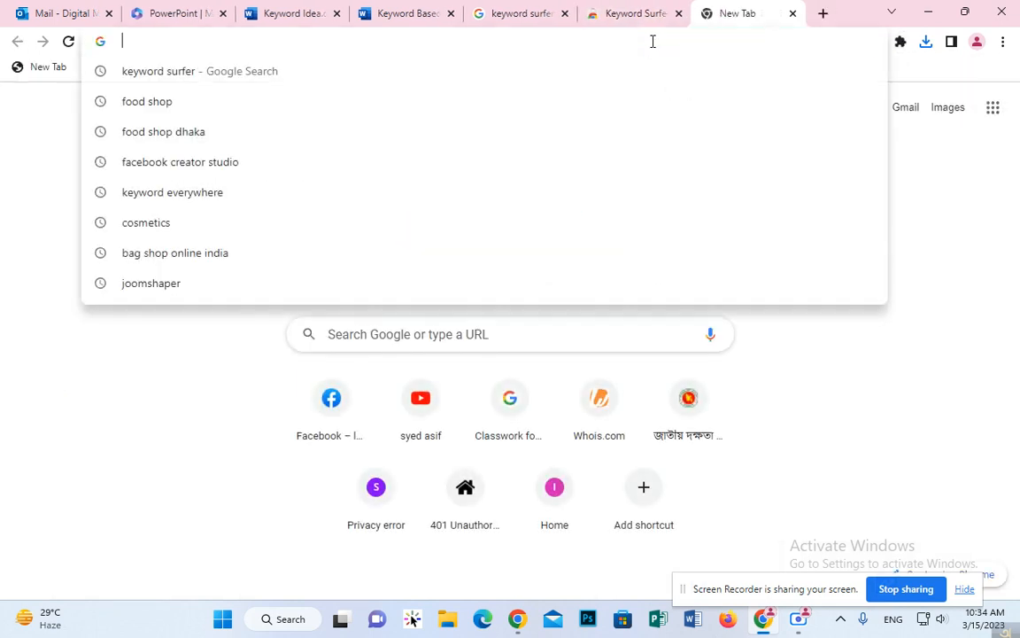
type("g")
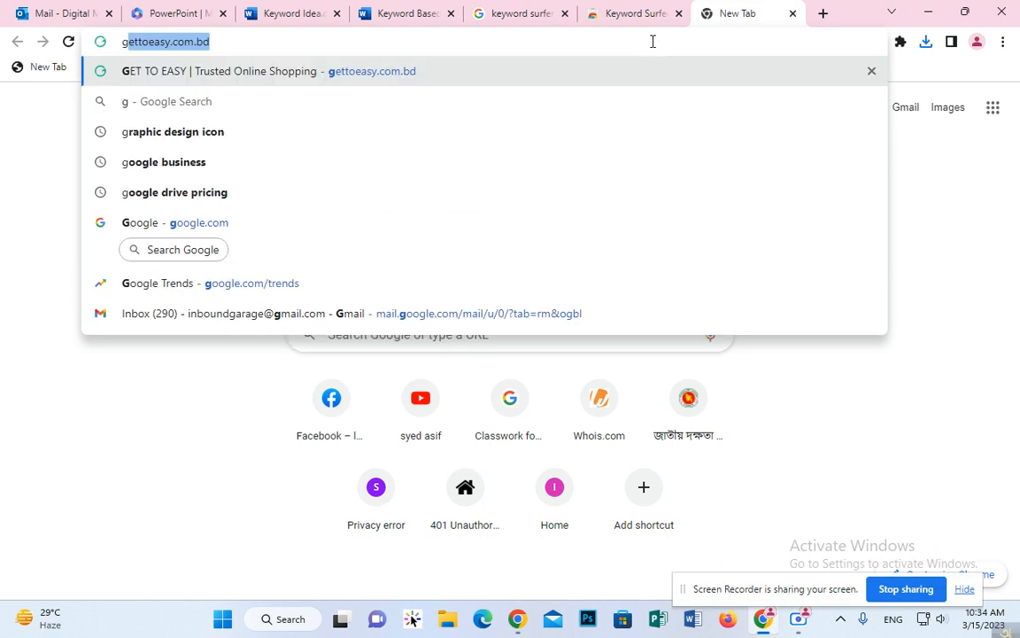
type("o")
key("Escape")
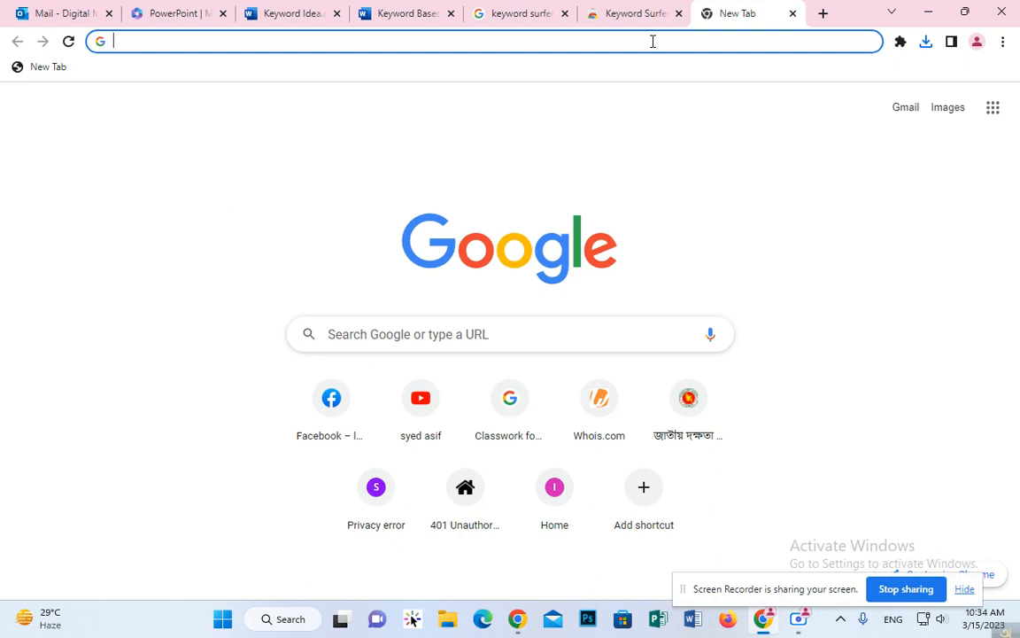
type("onl")
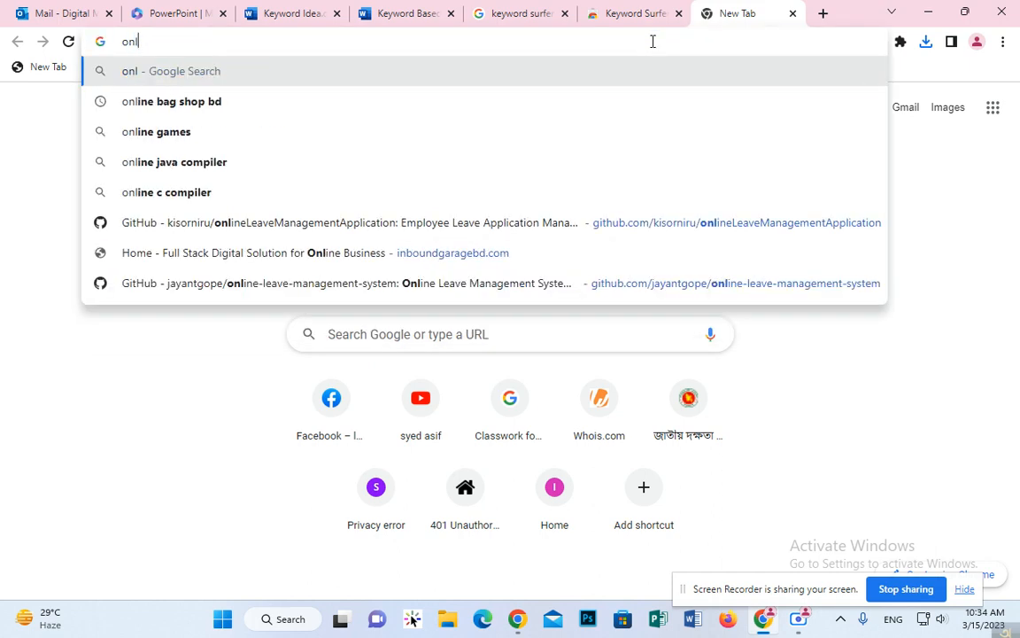
type("ine food")
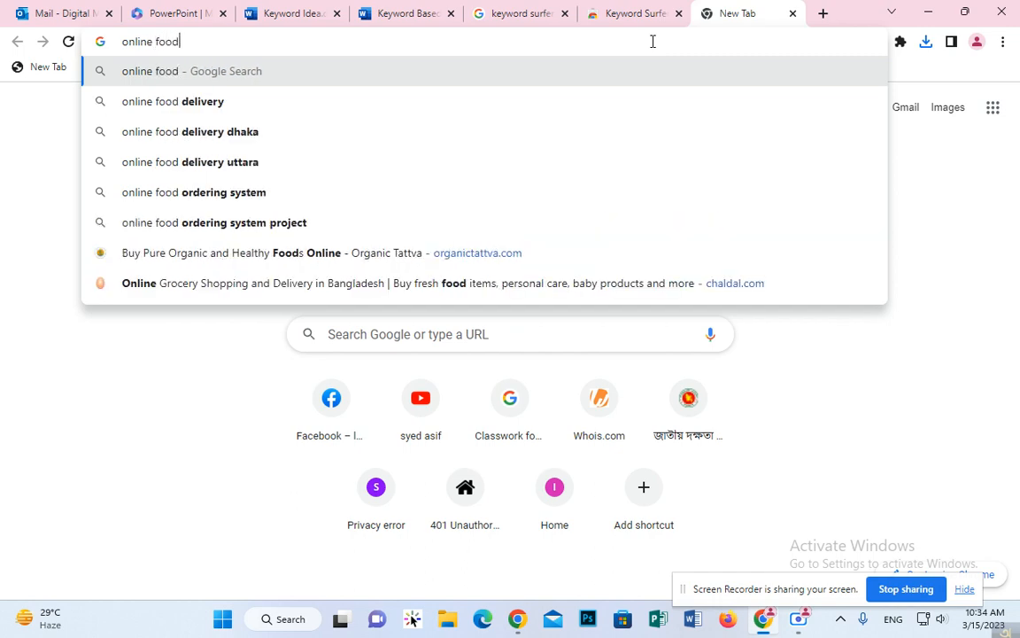
key("Down")
key("Down")
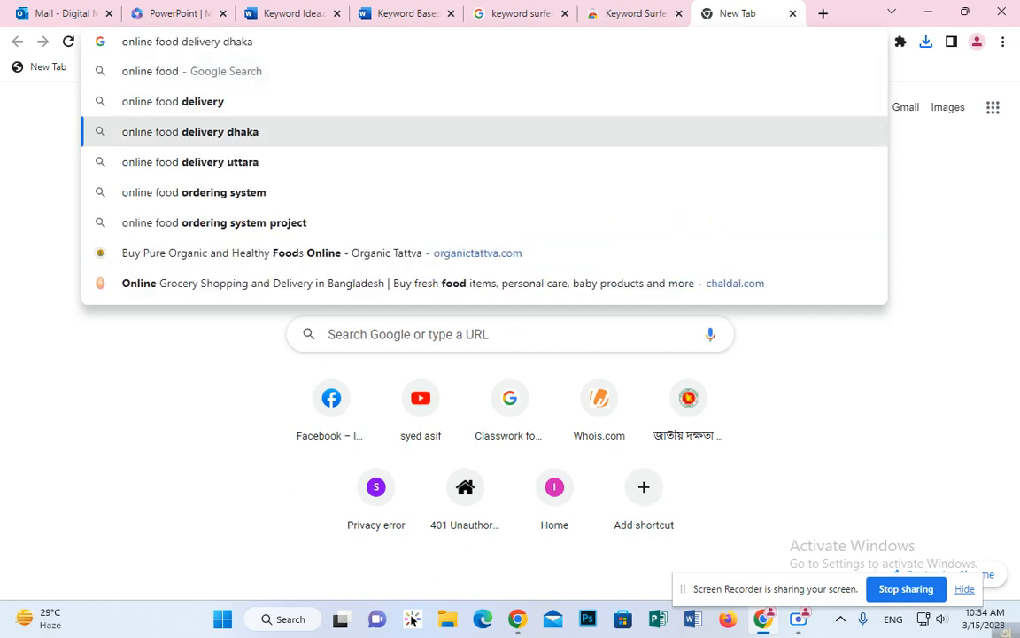
left_click(651, 39)
key("Return")
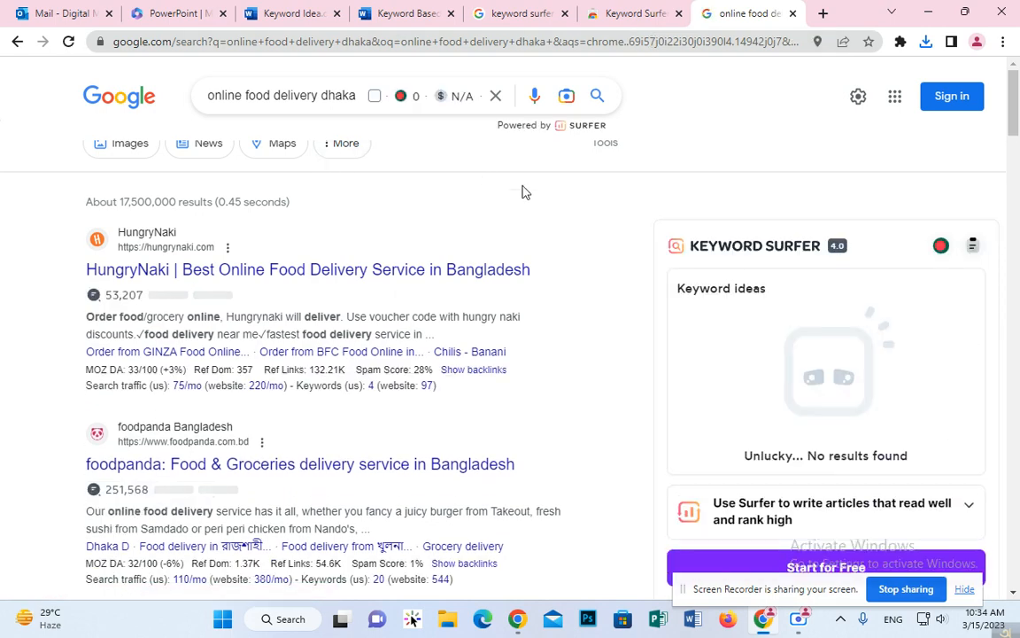
Step: Examine the search results with their traffic metrics, the related keywords and the Keyword Surfer keyword ideas at 90% page zoom
scroll(509, 197, "down", 5)
scroll(606, 200, "up", 5)
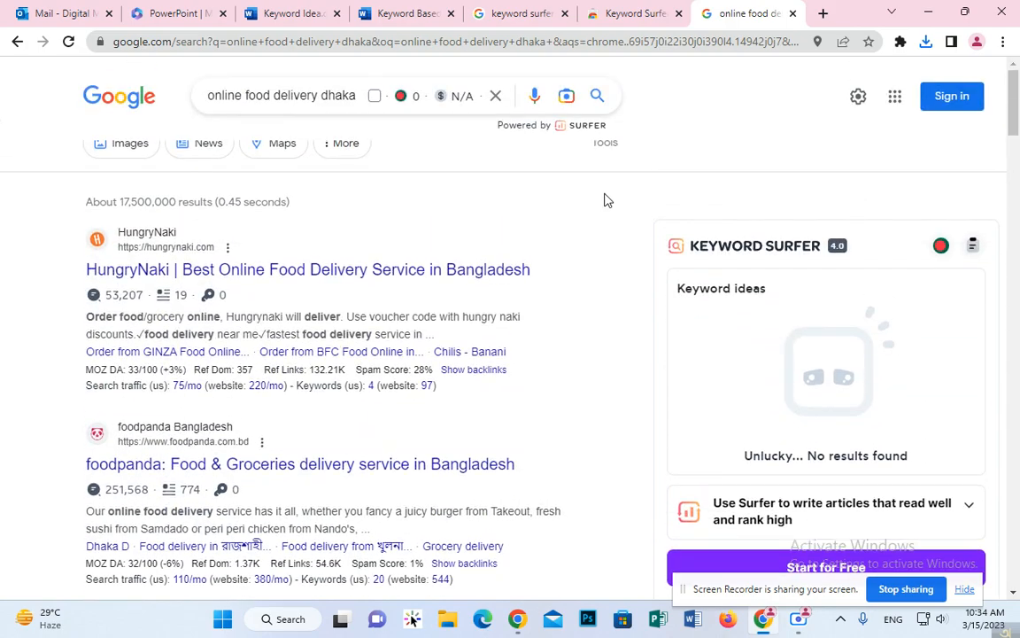
scroll(610, 190, "down", 20)
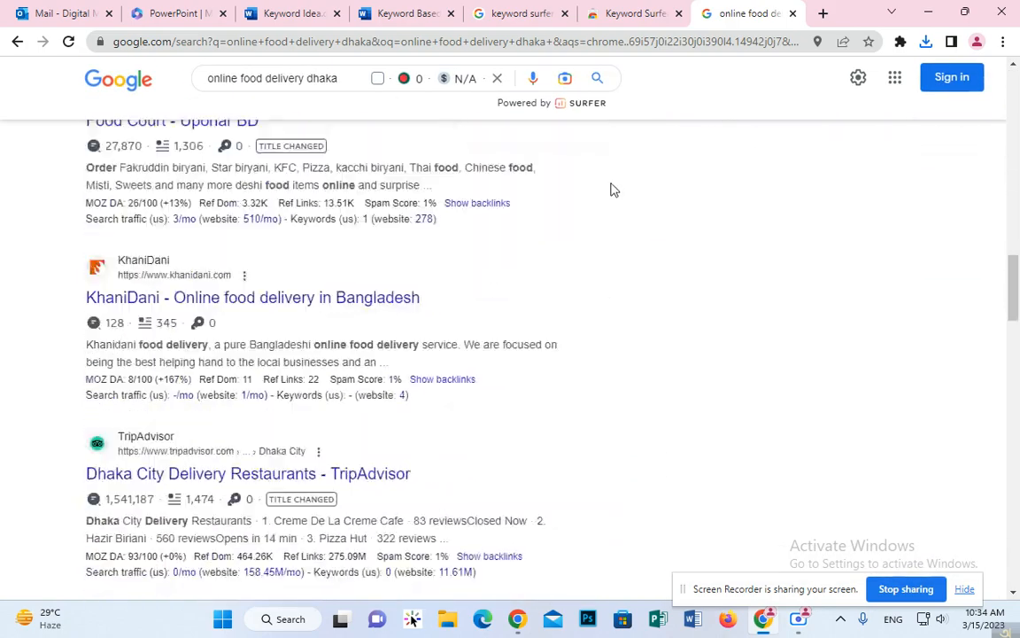
scroll(617, 186, "down", 9)
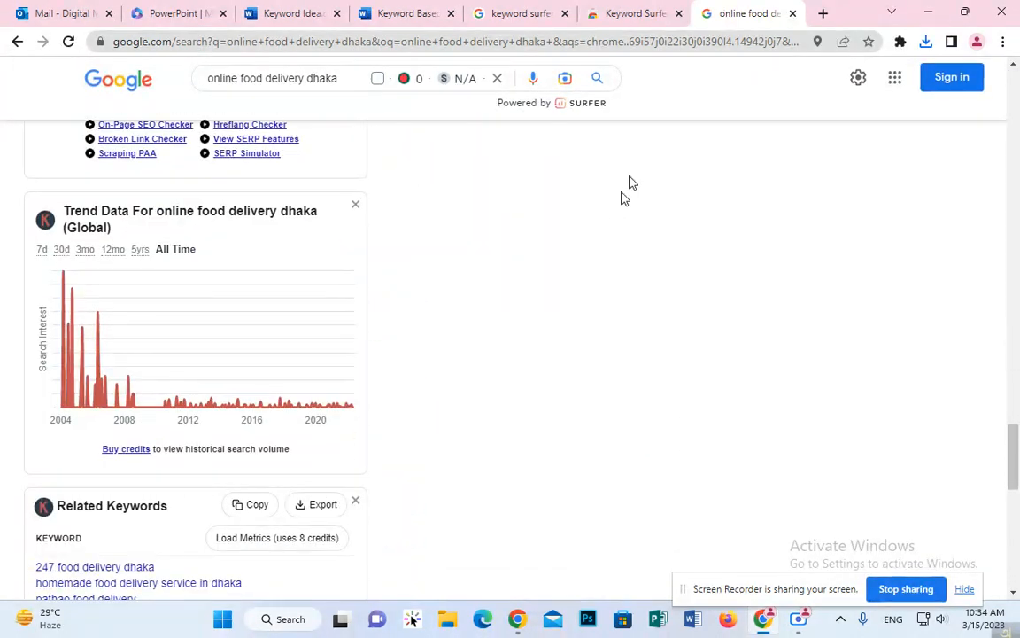
key("ctrl+minus")
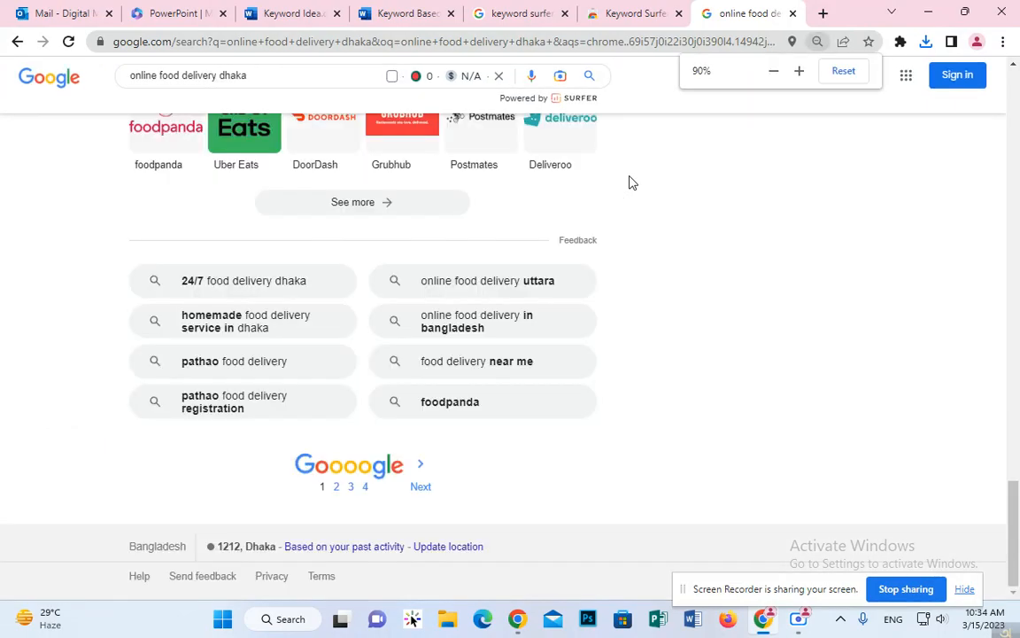
scroll(731, 177, "up", 15)
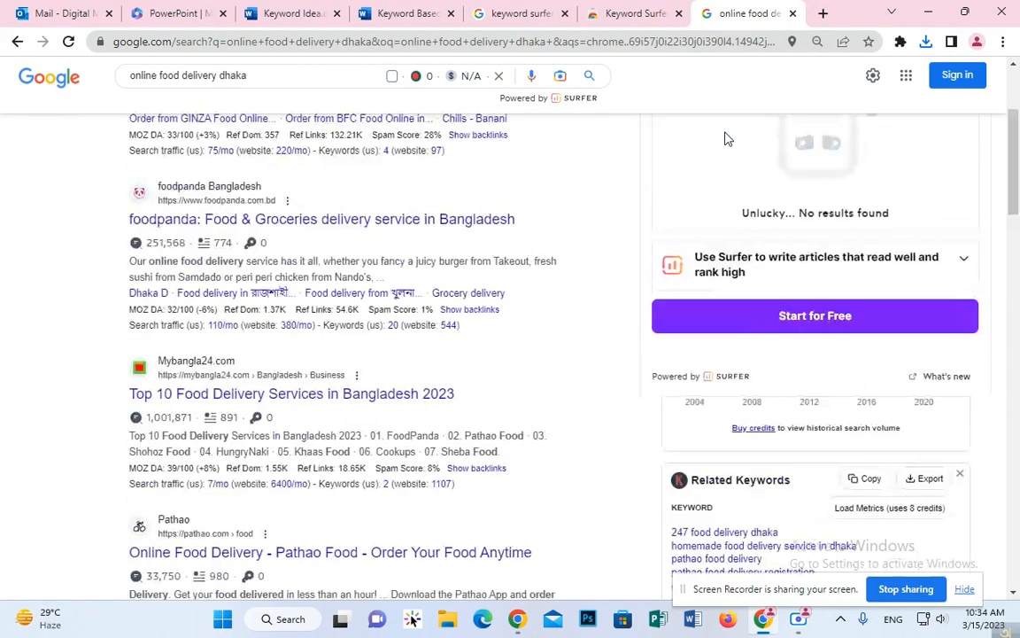
scroll(725, 138, "up", 3)
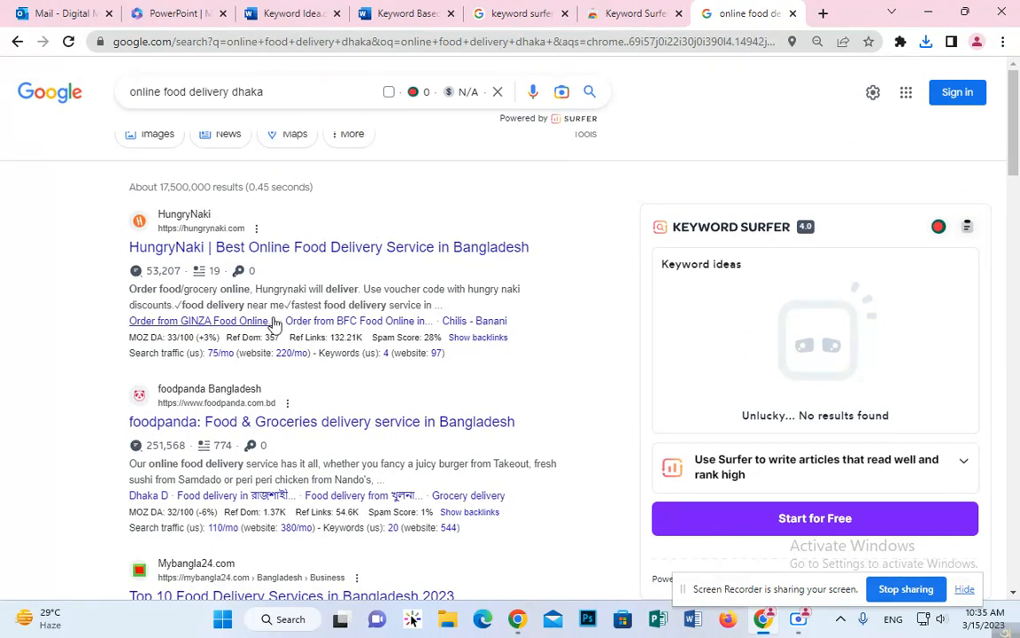
scroll(531, 363, "down", 2)
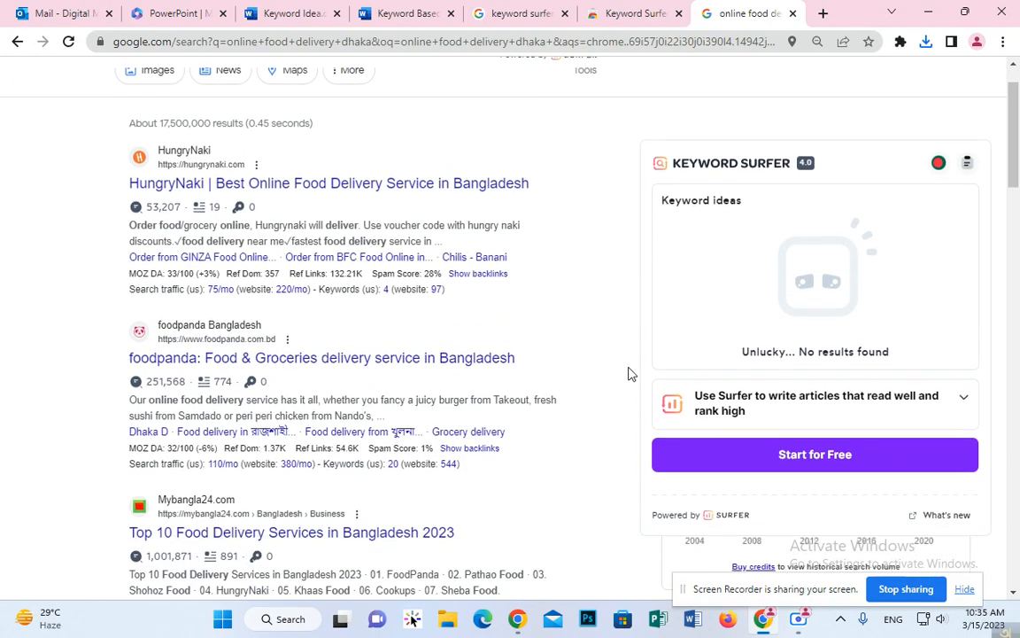
scroll(630, 371, "up", 2)
Step: Shorten the search query to "online food" and run the search again
left_click_drag(194, 91, 277, 89)
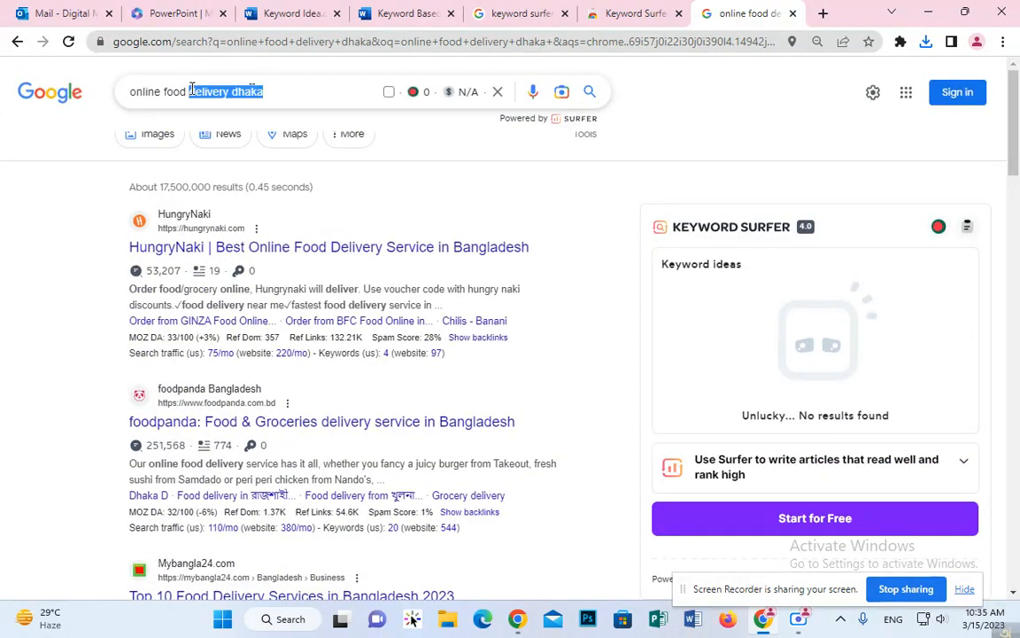
key("BackSpace")
key("Return")
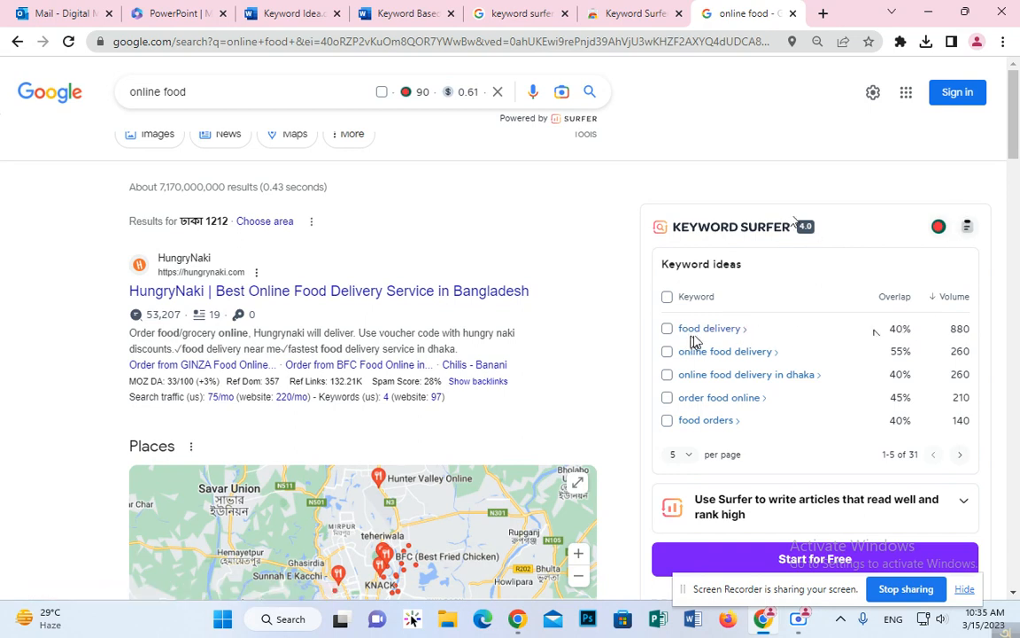
Step: Find Bangladesh in Keyword Surfer's country list and select it as the target country
left_click(940, 230)
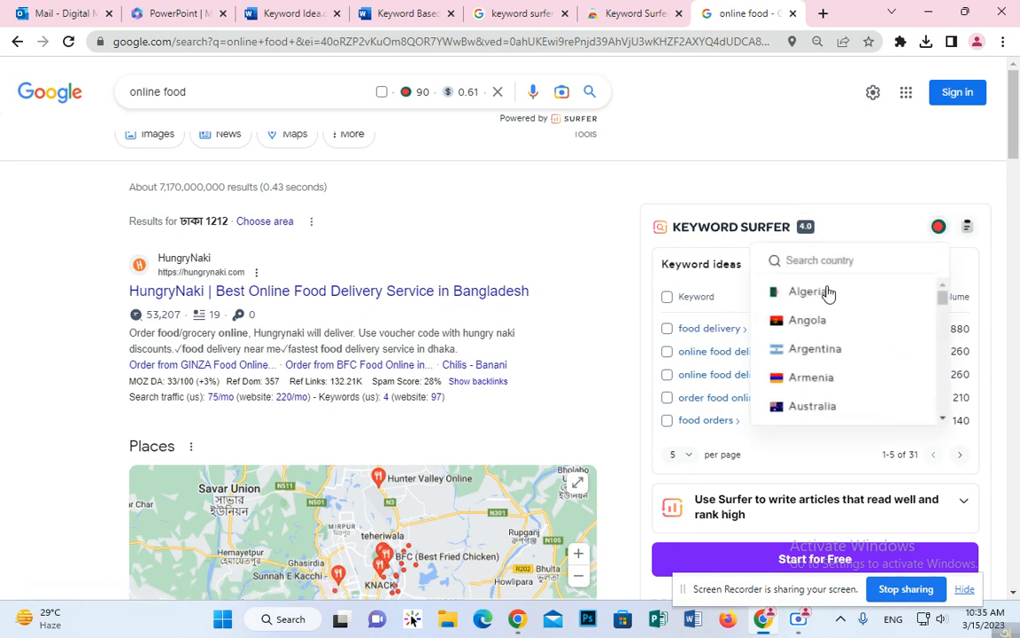
type("v")
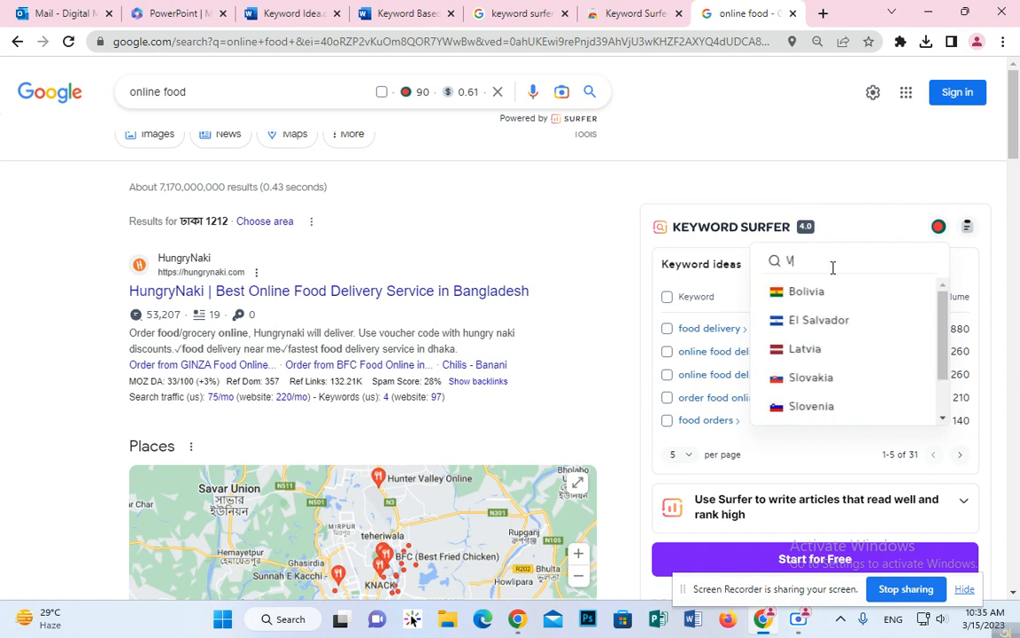
key("BackSpace")
type("Bang")
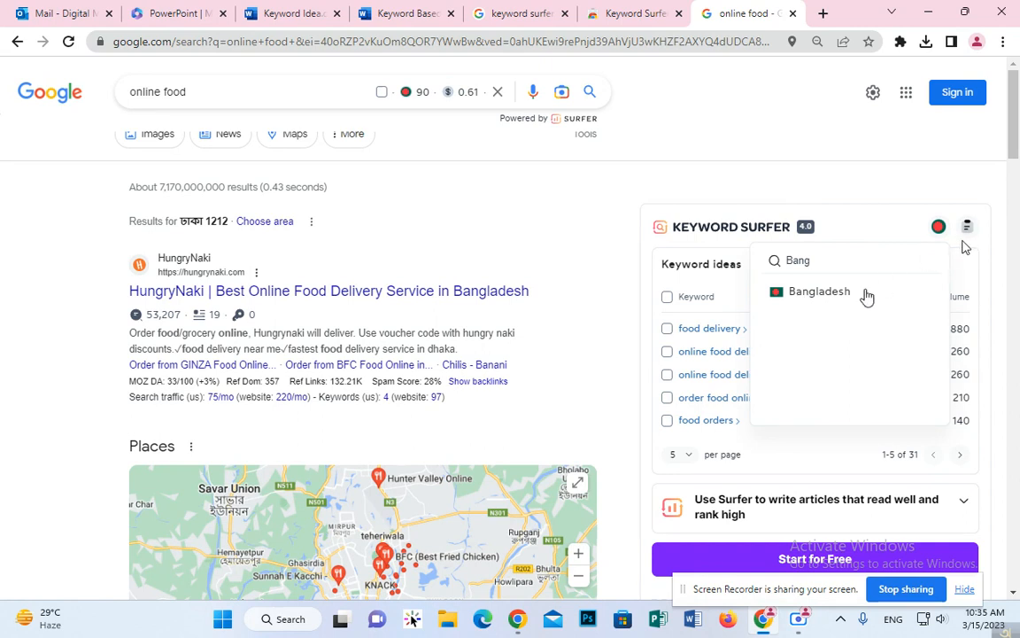
left_click(867, 298)
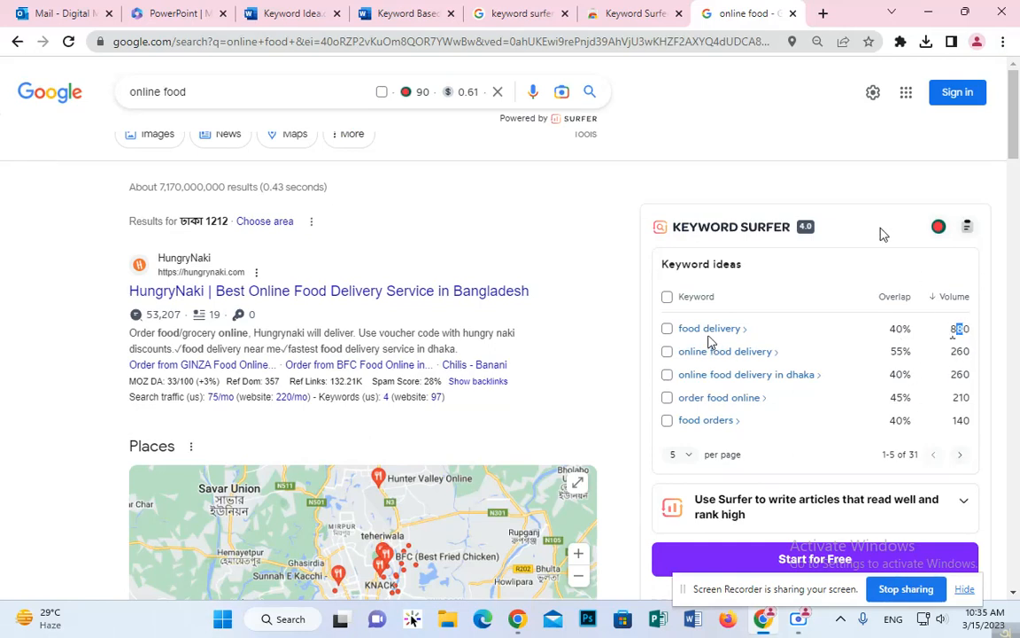
Step: Show 20 keyword ideas per page in Keyword Surfer and review their overlap and search volume
left_click_drag(953, 335, 966, 329)
left_click(954, 337)
left_click(689, 459)
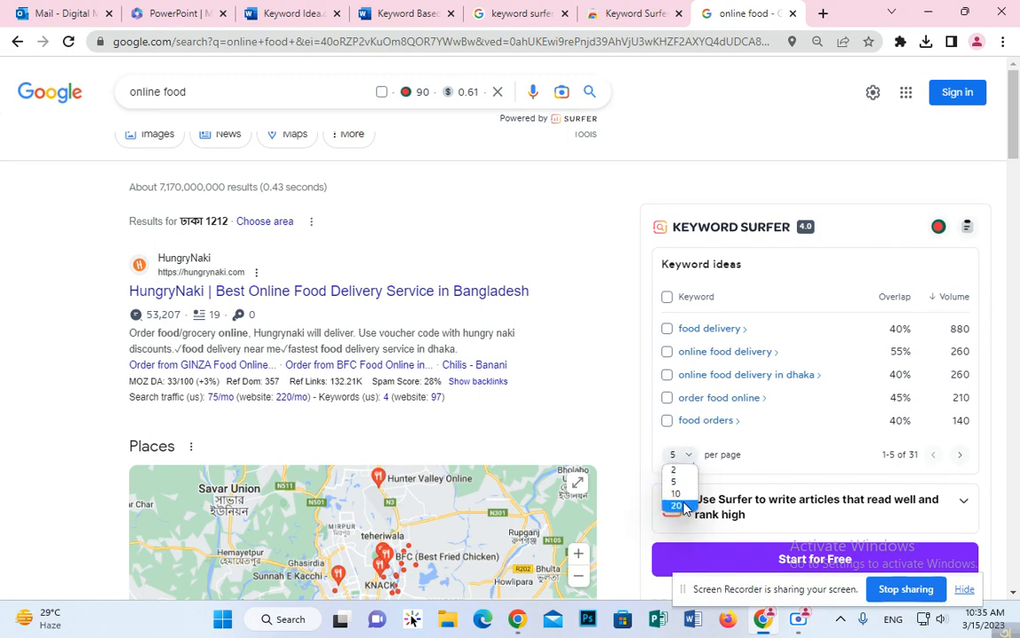
left_click(684, 504)
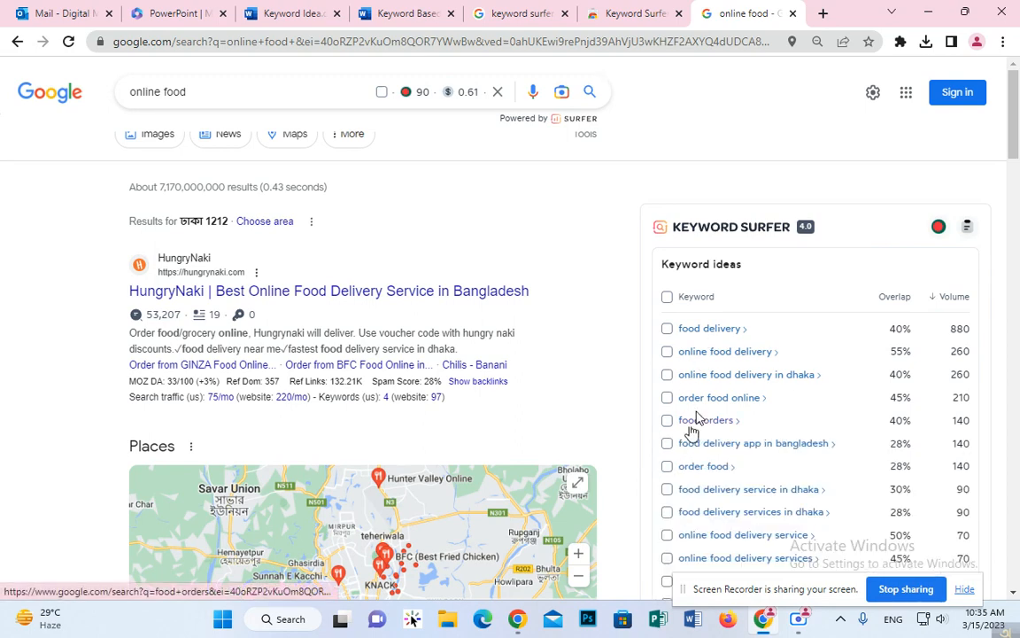
scroll(695, 426, "down", 5)
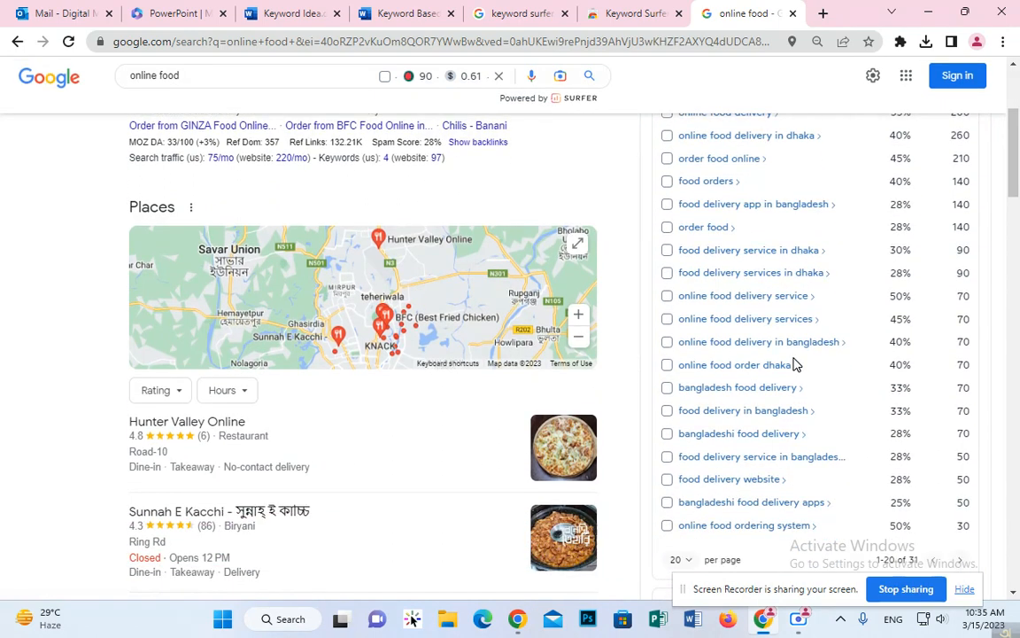
scroll(670, 232, "up", 2)
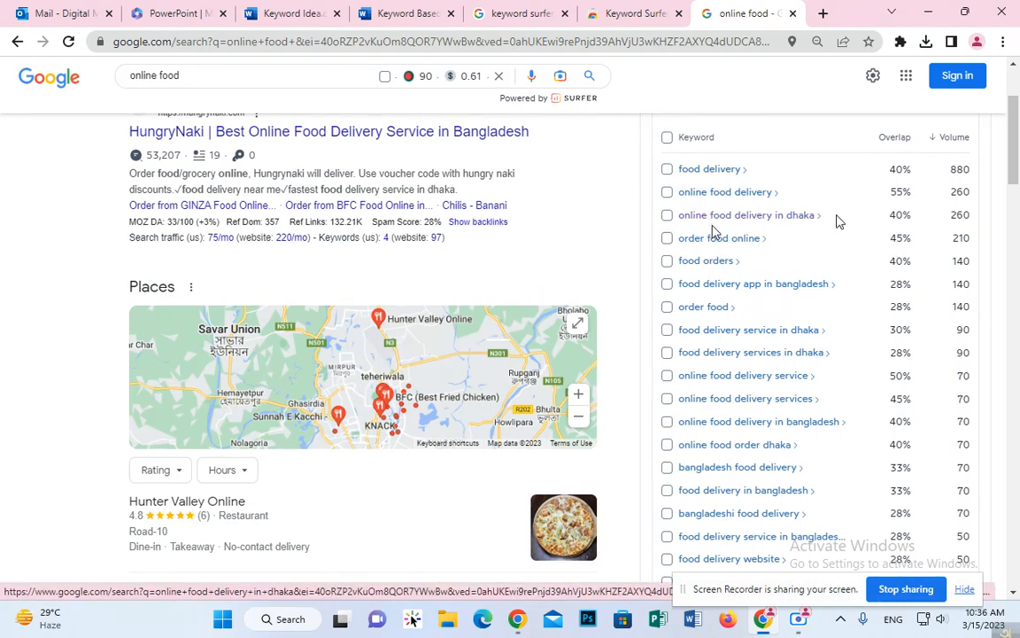
scroll(941, 242, "down", 5)
scroll(941, 242, "up", 8)
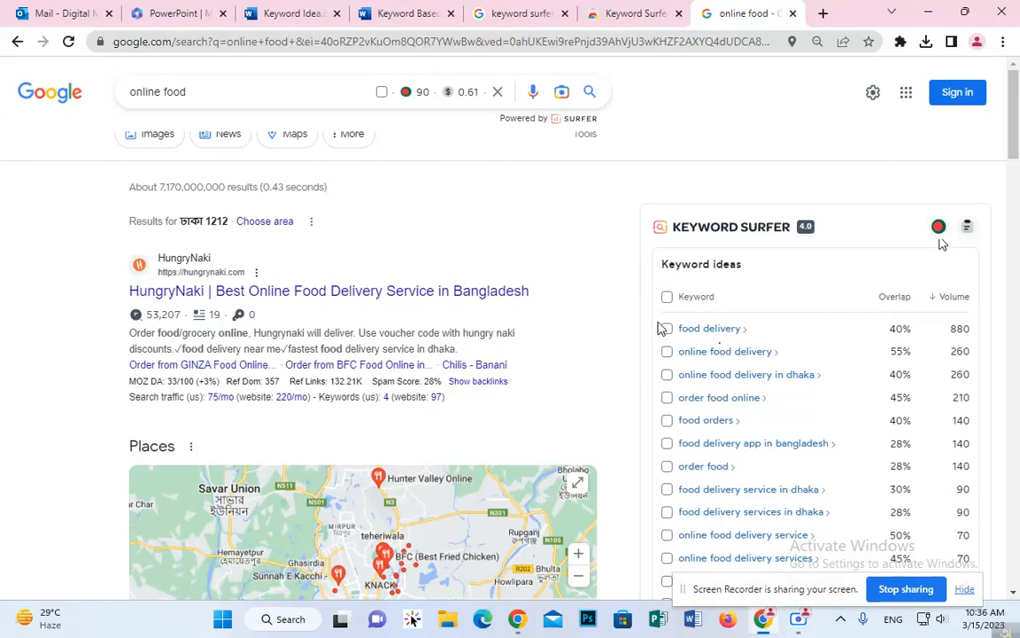
Step: Review the Keyword Surfer keyword ideas for "online food" and add all the listed keywords to the collection
left_click_drag(663, 269, 744, 272)
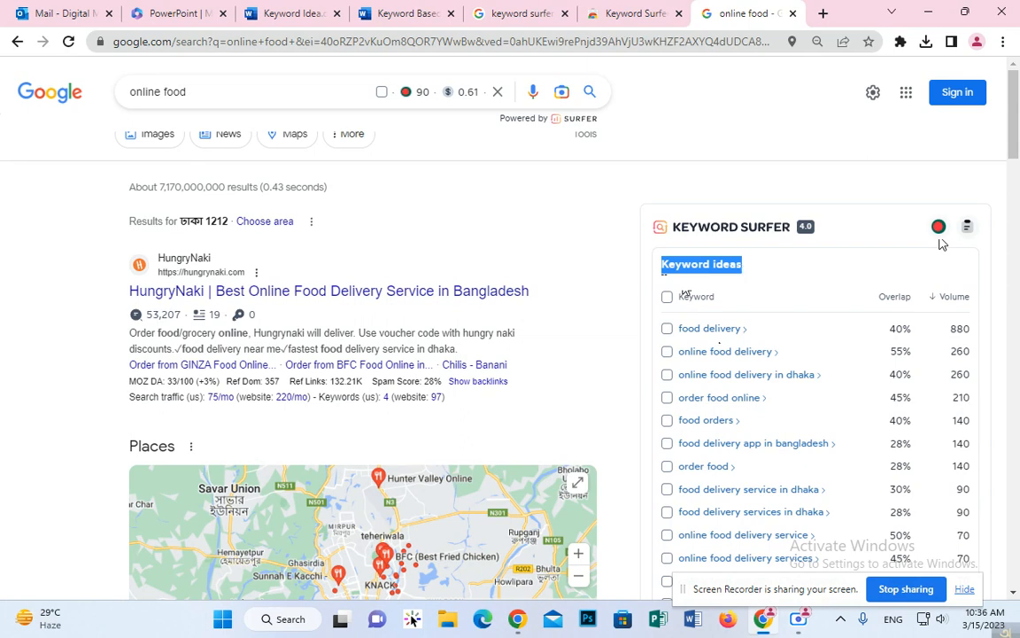
scroll(756, 296, "down", 8)
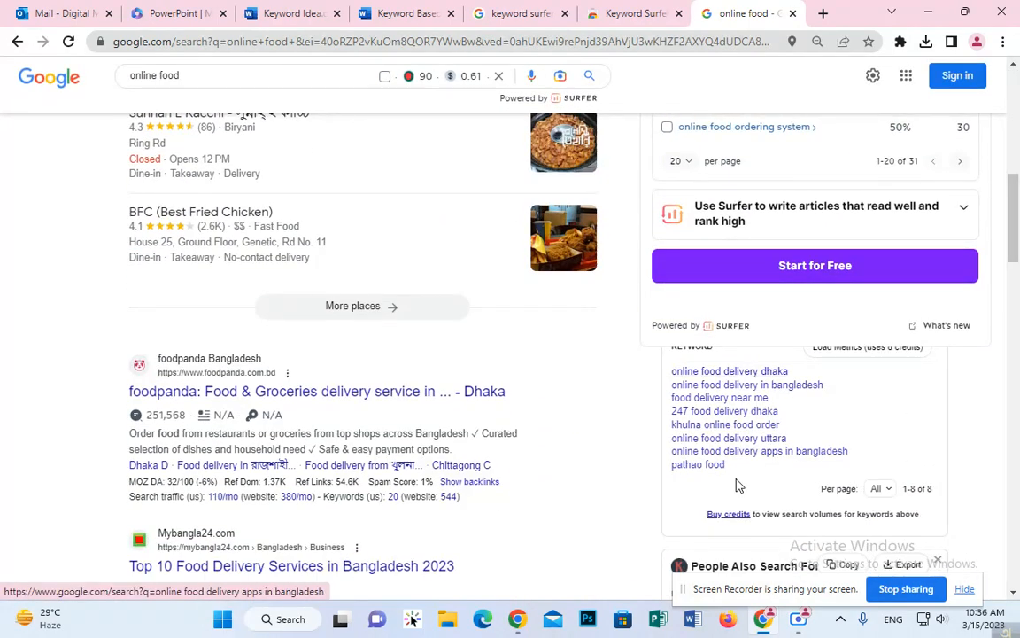
scroll(959, 387, "up", 6)
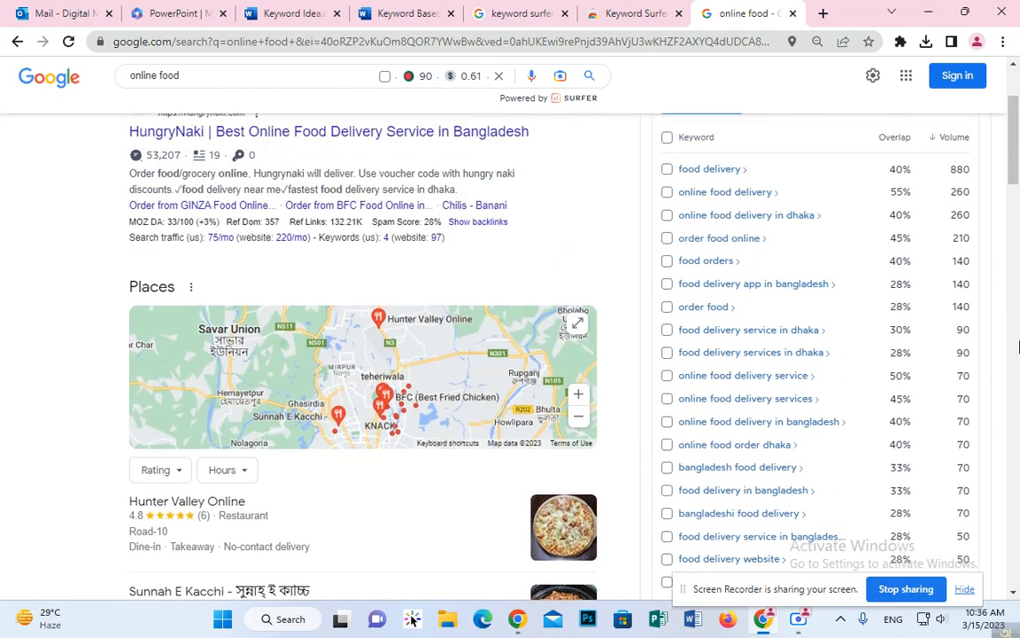
scroll(986, 364, "up", 2)
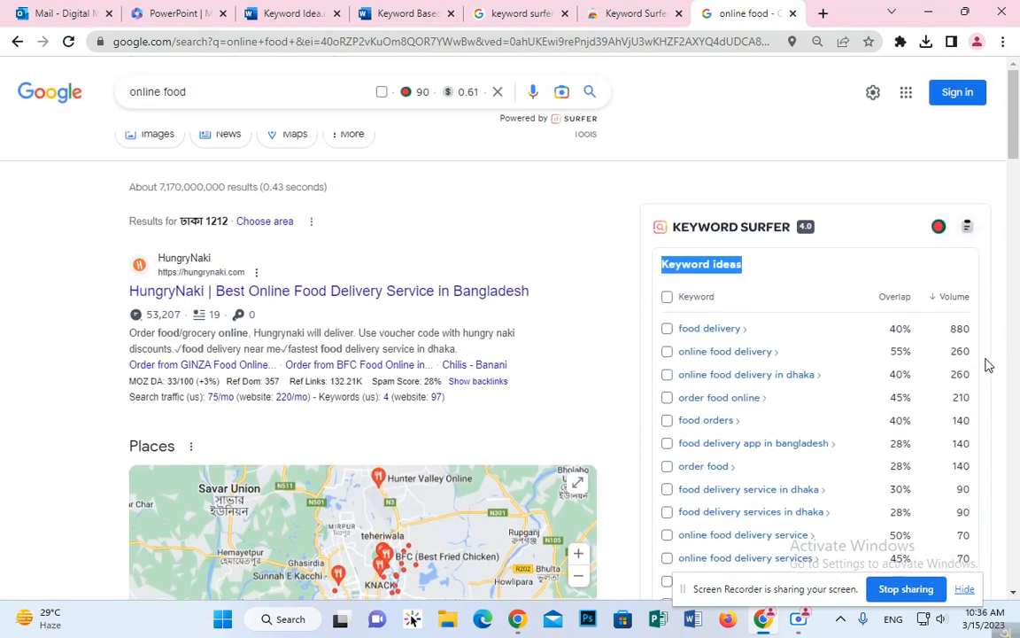
left_click(668, 298)
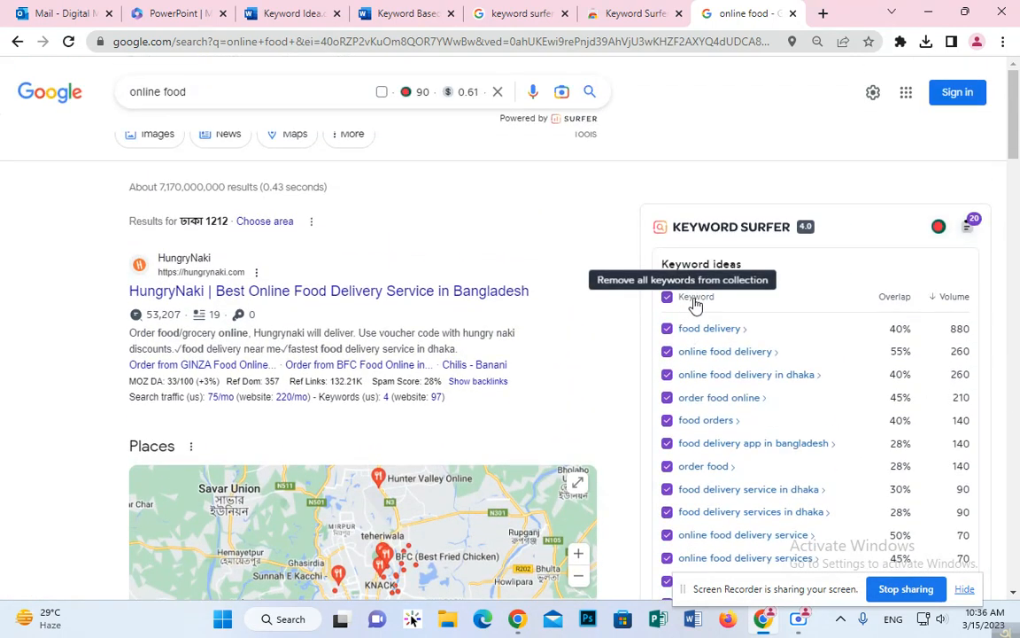
Step: Review the keywords in the Keyword Surfer collection and download the collection as a CSV file
left_click(968, 228)
scroll(841, 361, "down", 6)
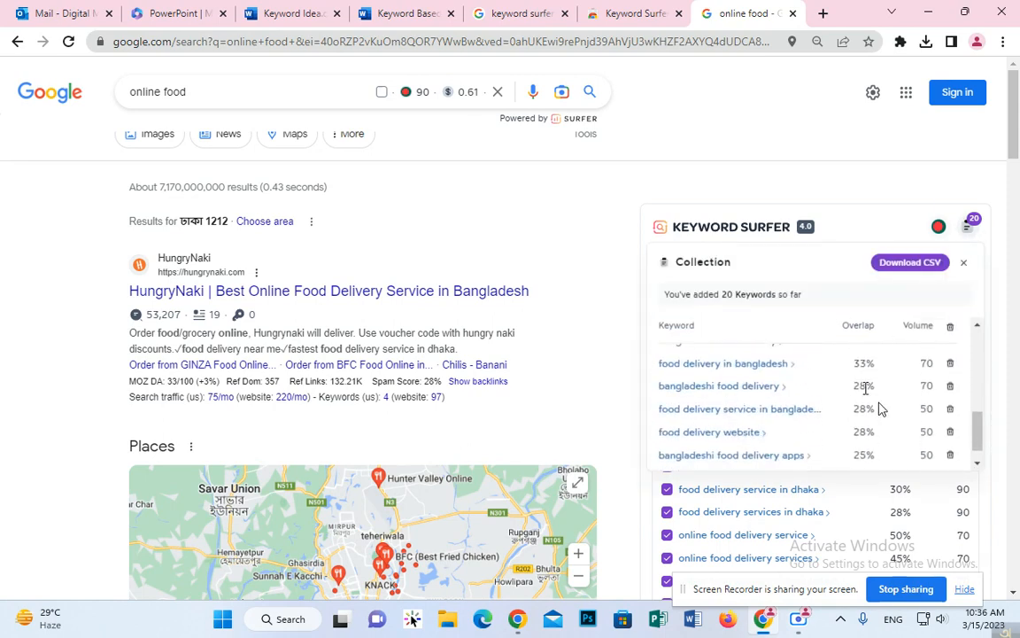
scroll(861, 423, "up", 6)
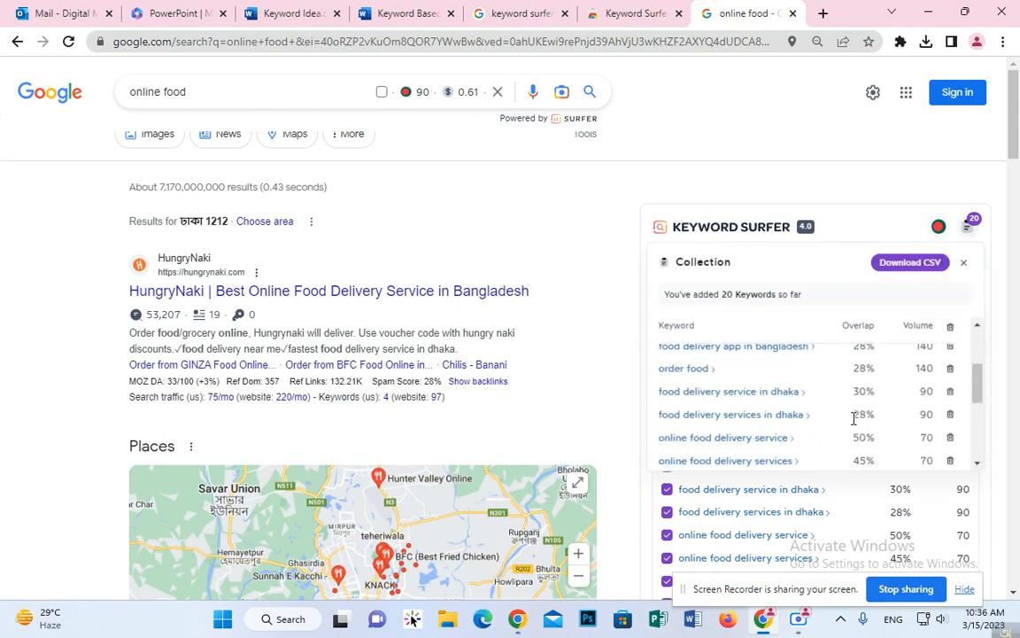
left_click(909, 262)
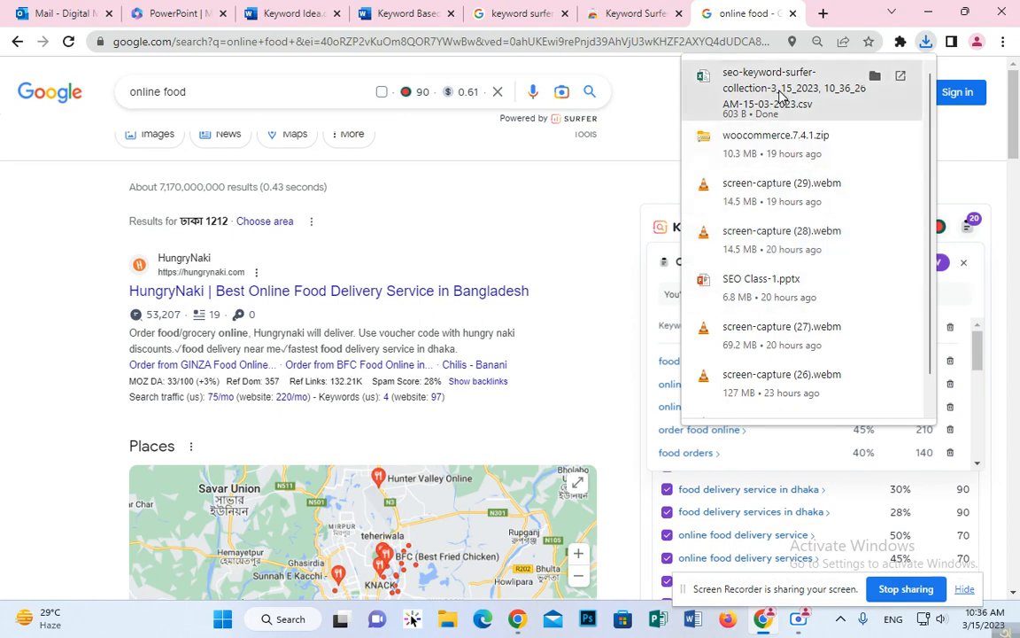
Step: Open the downloaded keyword collection CSV in Excel, maximize its window and dismiss the Office activation wizard
left_click(782, 98)
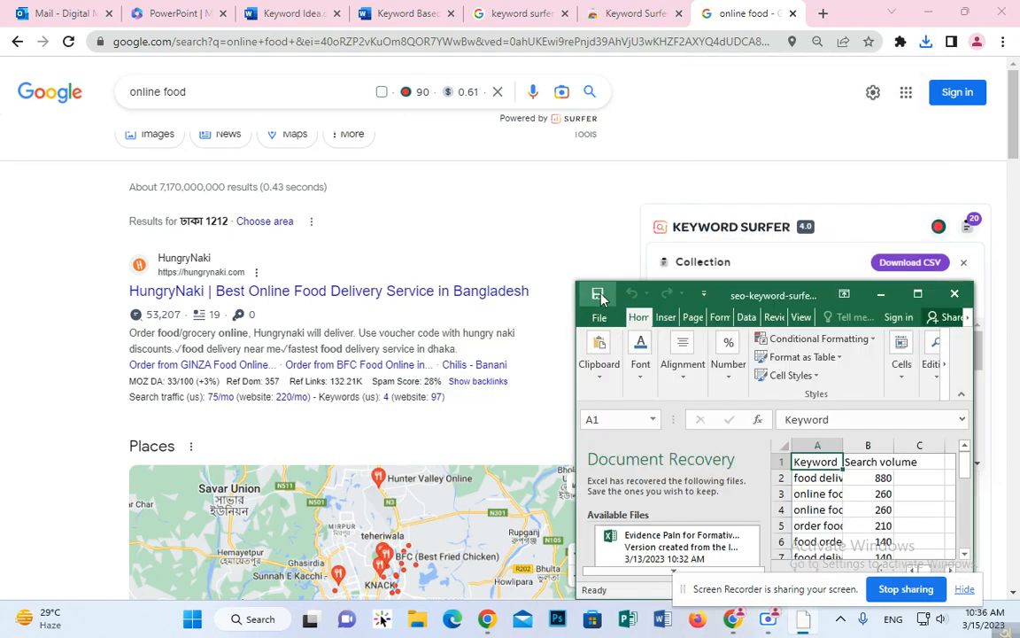
left_click(918, 293)
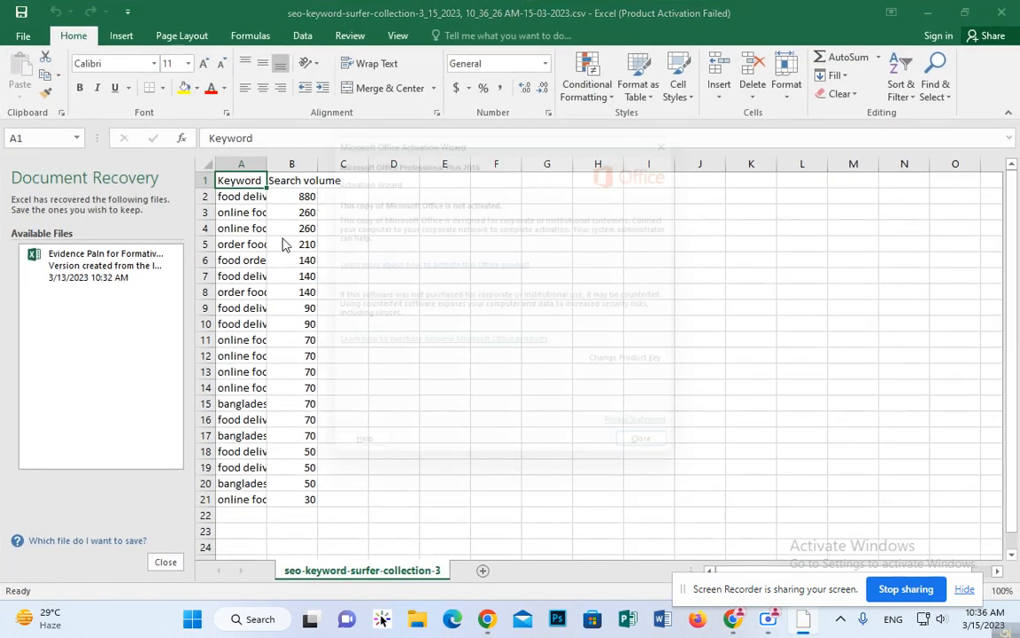
left_click(669, 463)
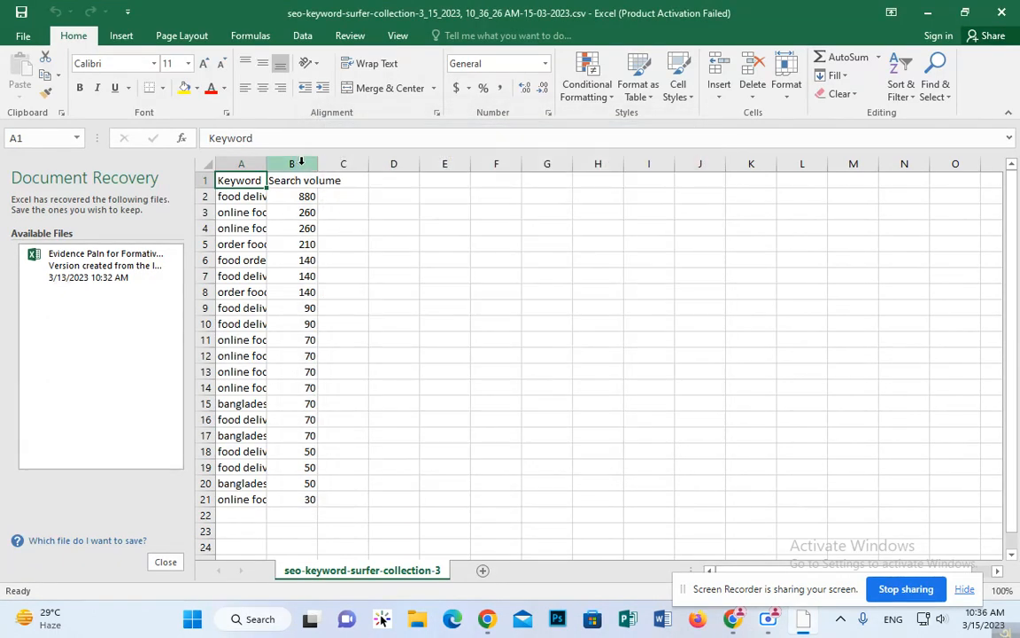
Step: Widen the Keyword and Search volume columns, and close the Document Recovery pane, removing the recovered files
left_click_drag(268, 164, 526, 159)
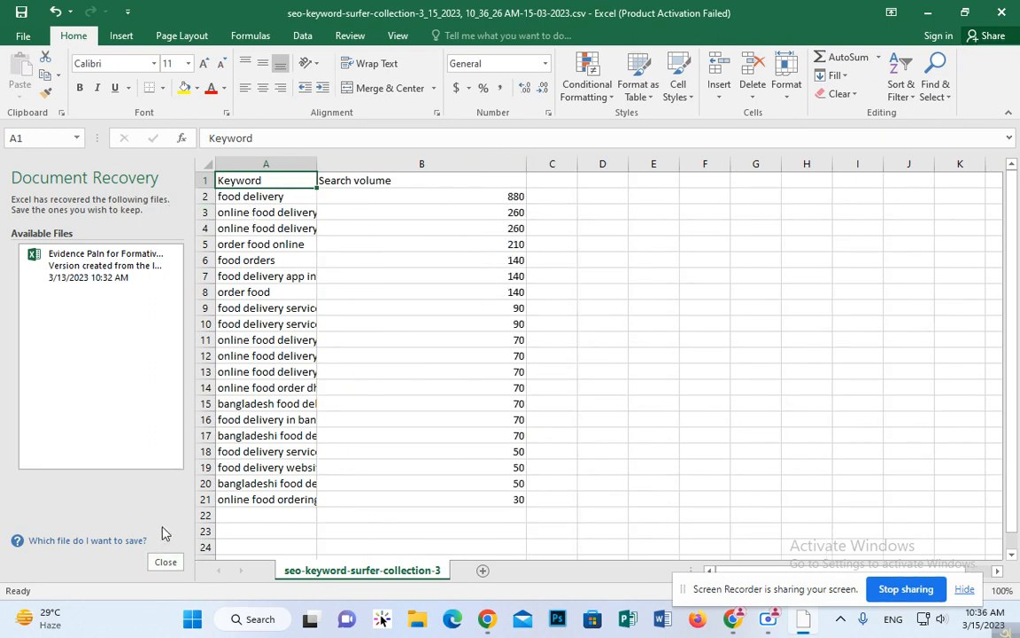
left_click(166, 562)
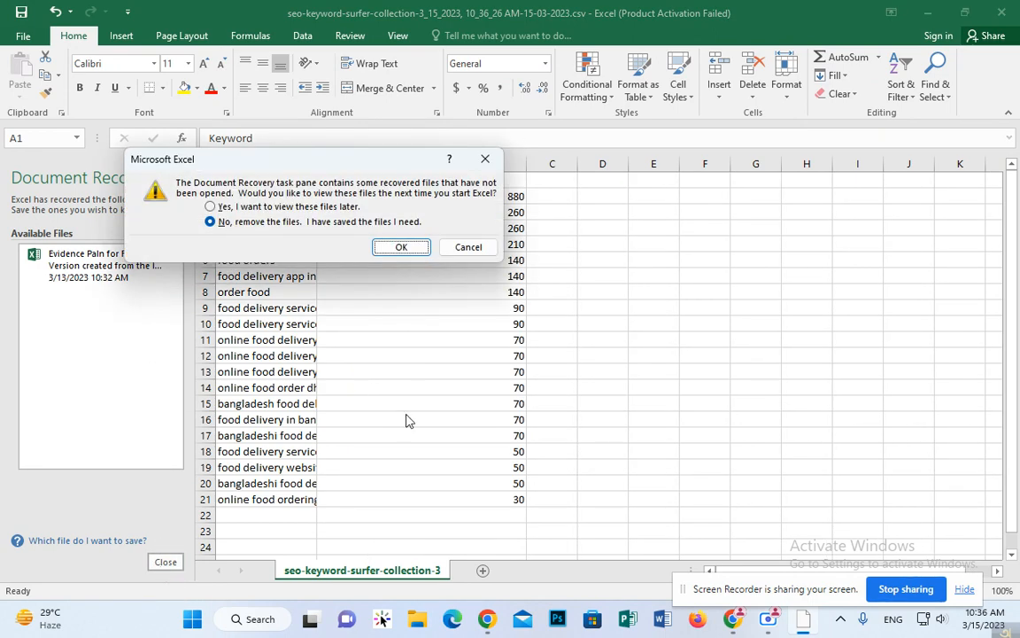
left_click(425, 248)
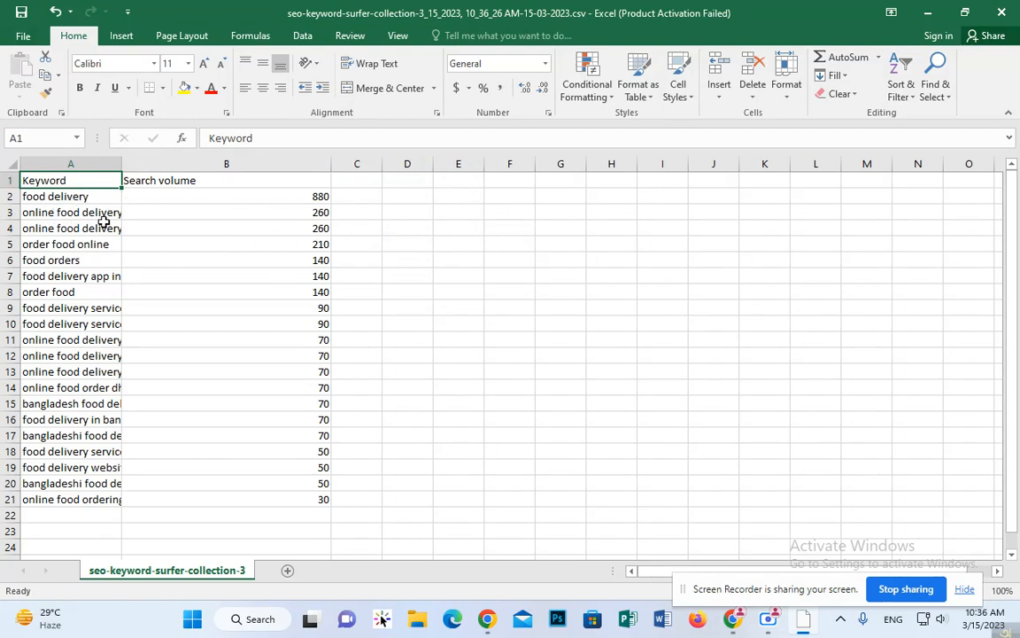
Step: Widen the Keyword column further until the longest keywords fit within column A
left_click(73, 195)
left_click(293, 199)
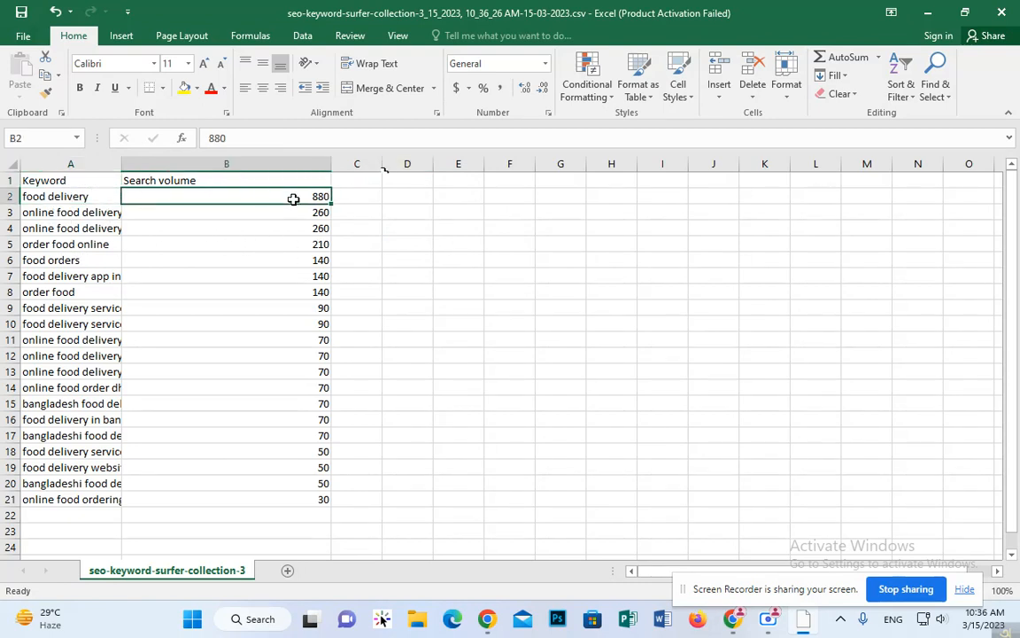
left_click(74, 217)
left_click(124, 166)
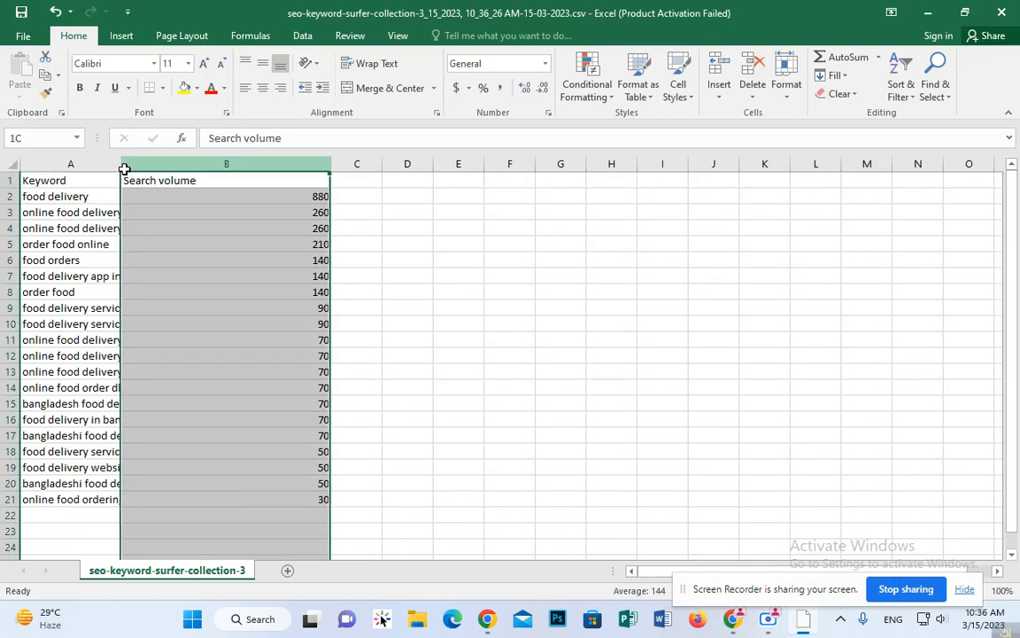
left_click_drag(122, 164, 205, 162)
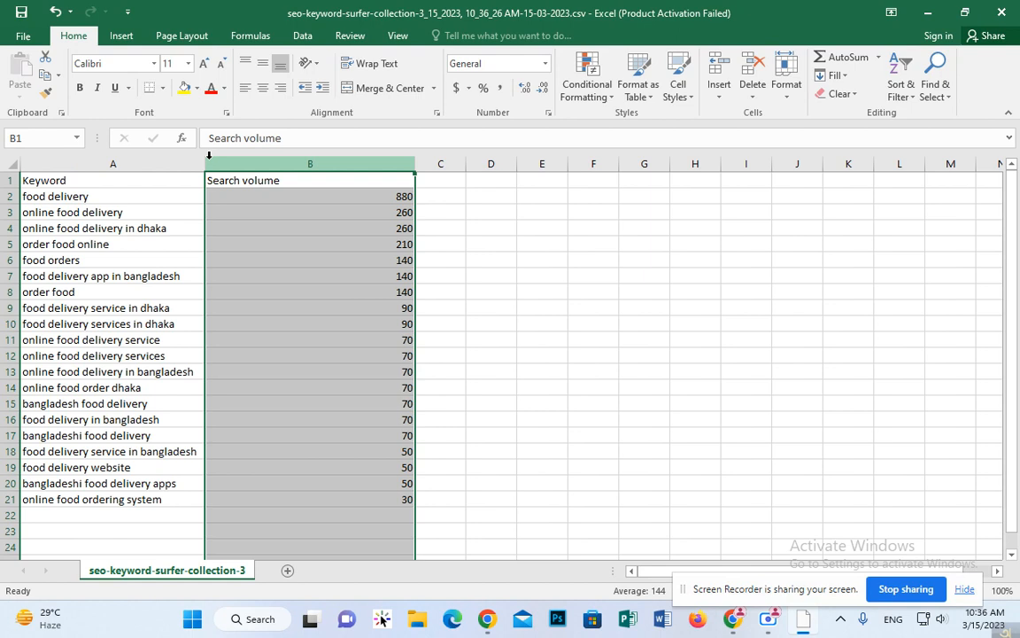
left_click(462, 225)
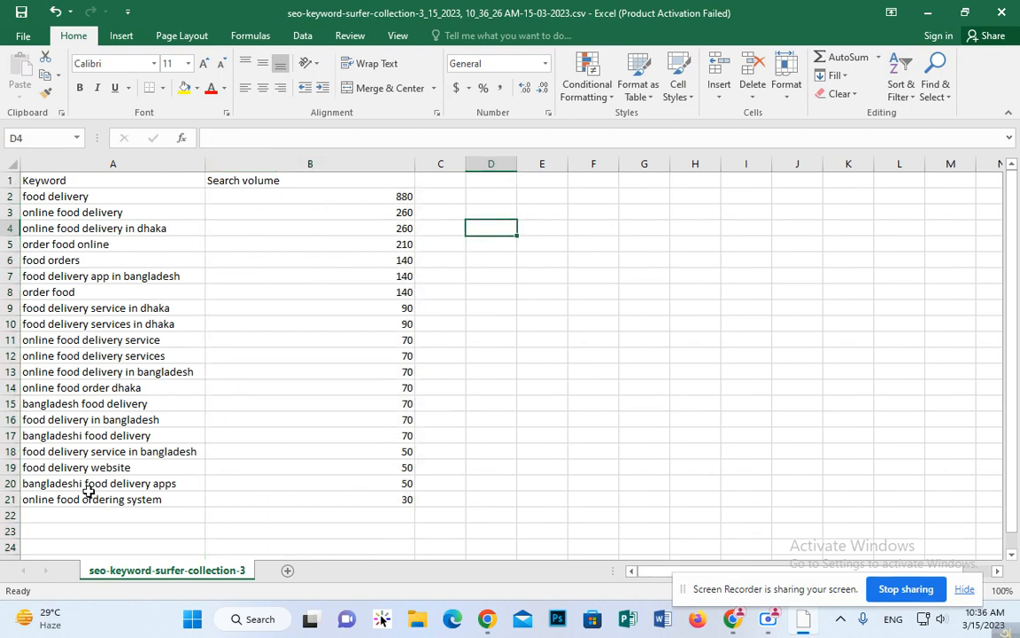
Step: Label the "food delivery" keyword by entering "Broad Match Keyword" in cell D2
left_click(50, 196)
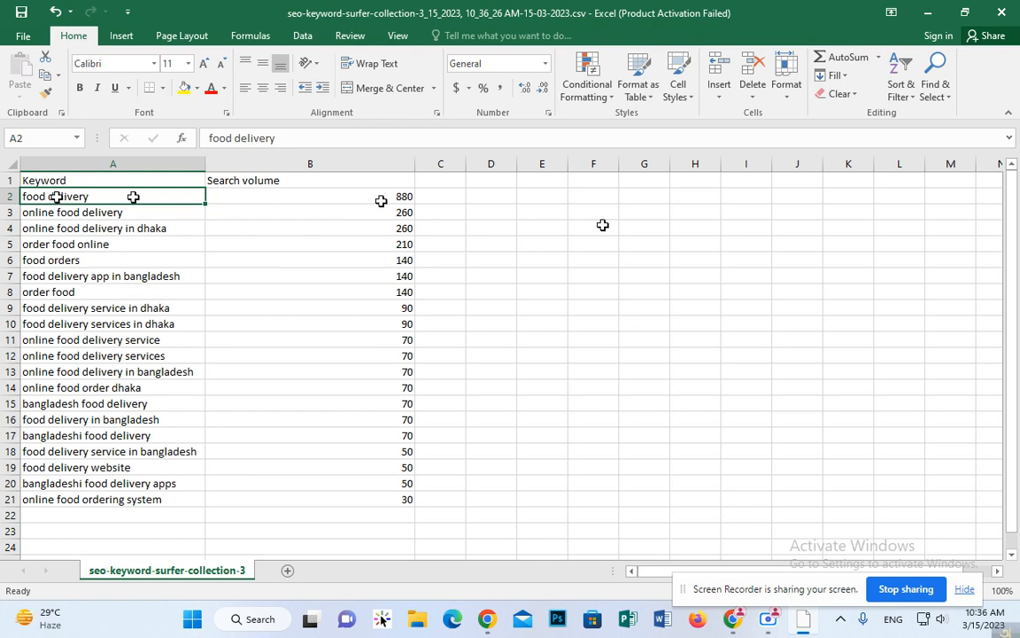
left_click(478, 201)
type("B")
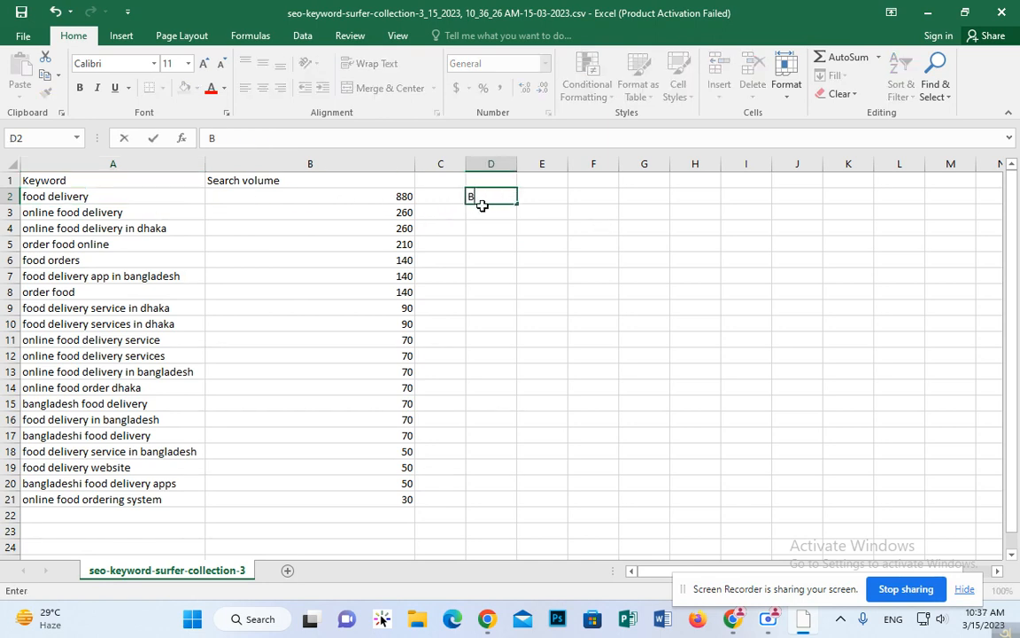
type("road Match ")
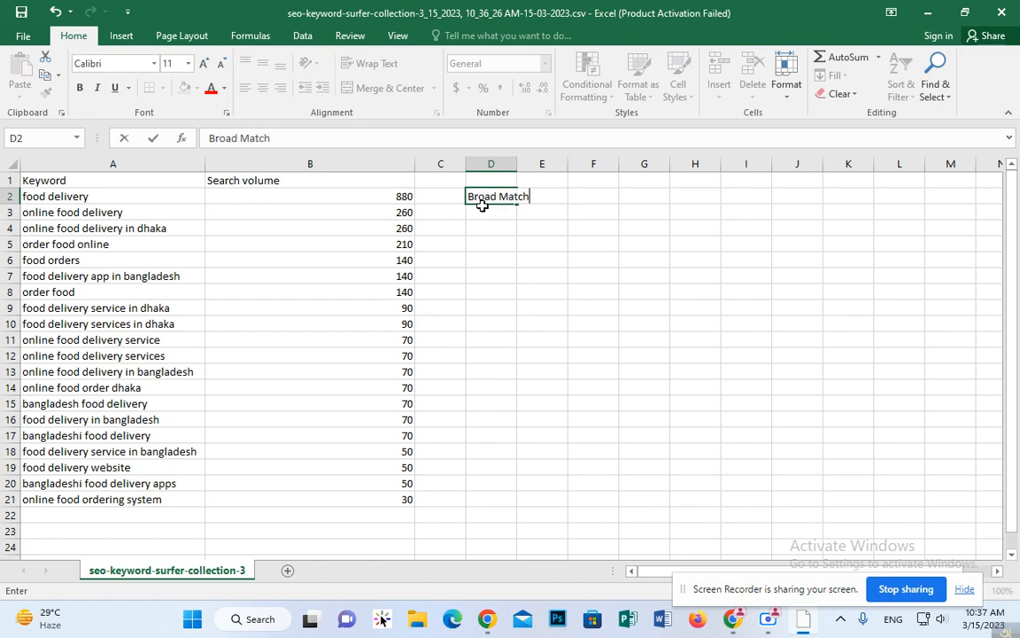
type("Keyword")
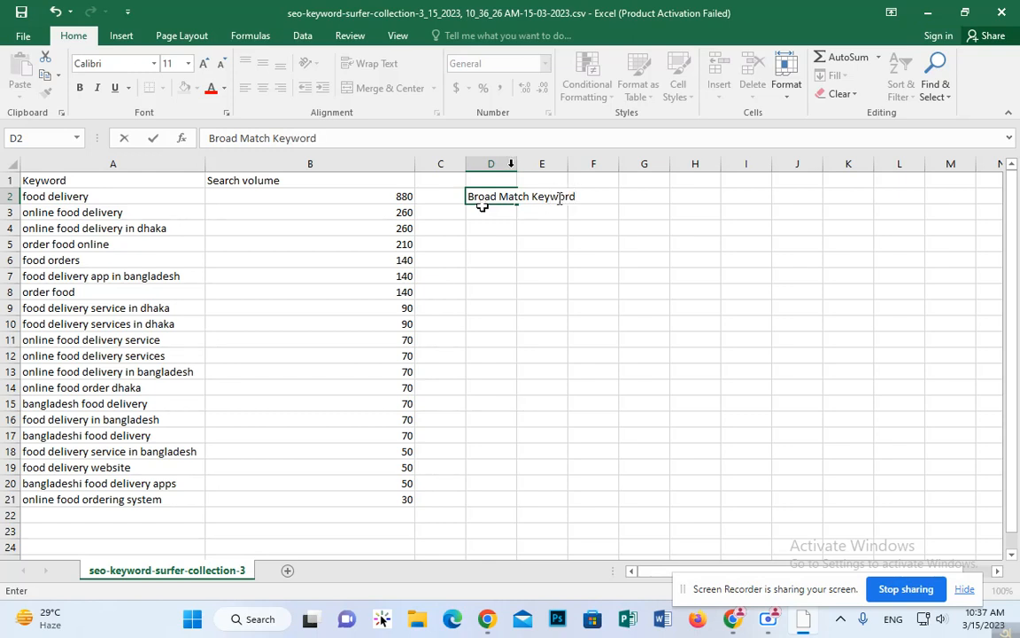
left_click(522, 244)
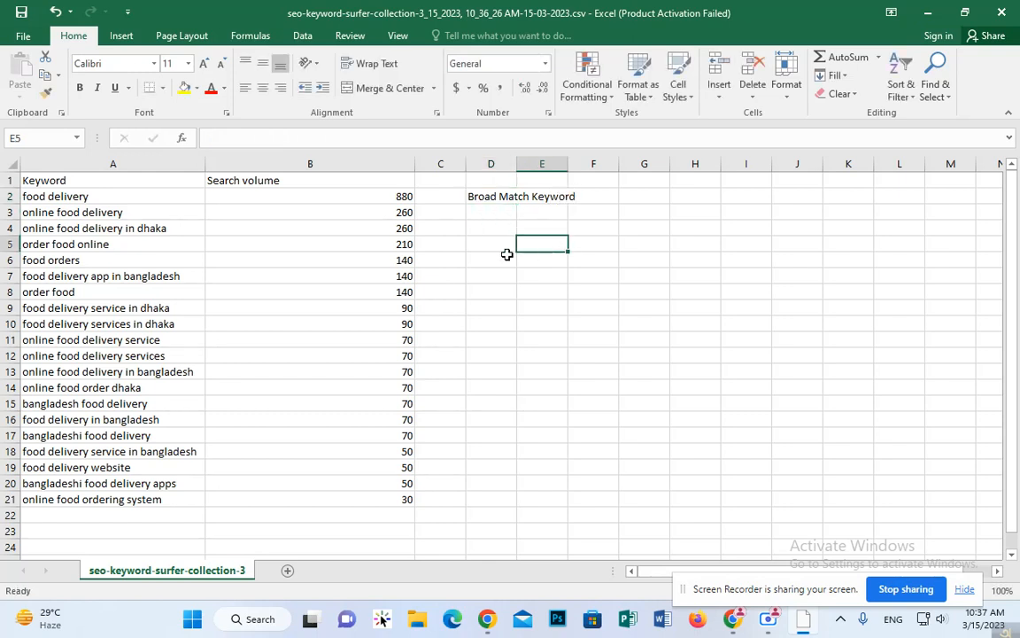
Step: Fill the "Broad Match Keyword" label from D2 down to D3 for the "online food delivery" keyword
left_click(107, 198)
left_click(91, 216)
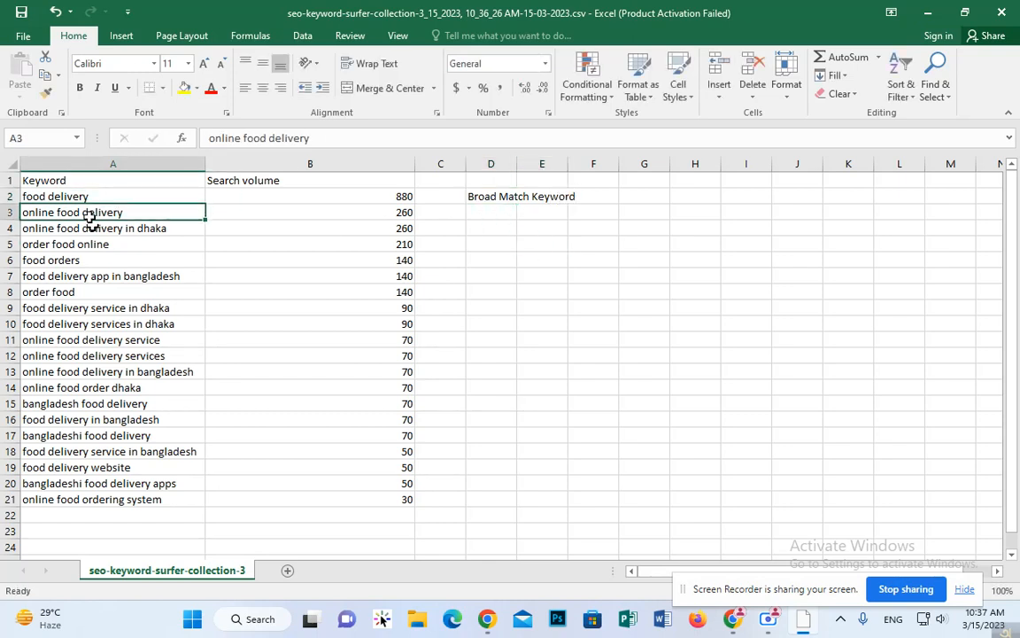
left_click(410, 213)
left_click(474, 214)
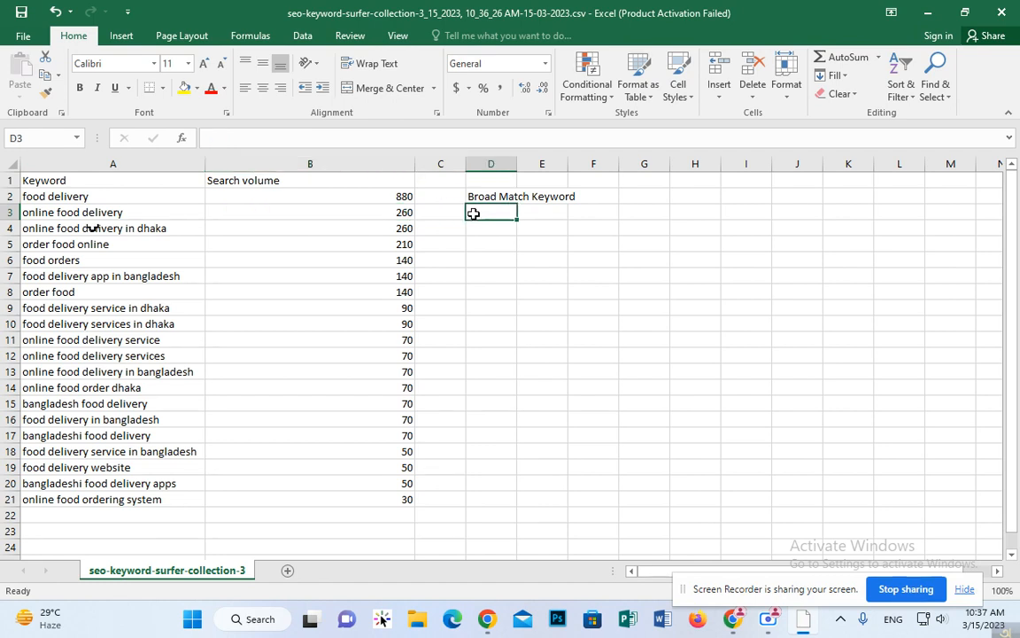
left_click(578, 196)
left_click(498, 197)
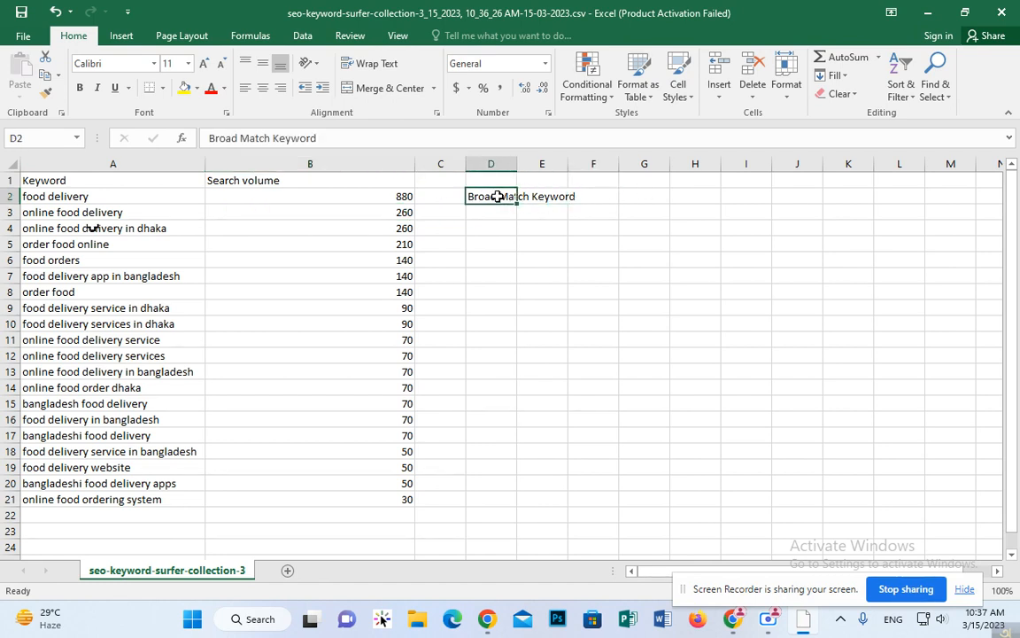
left_click_drag(519, 212, 520, 222)
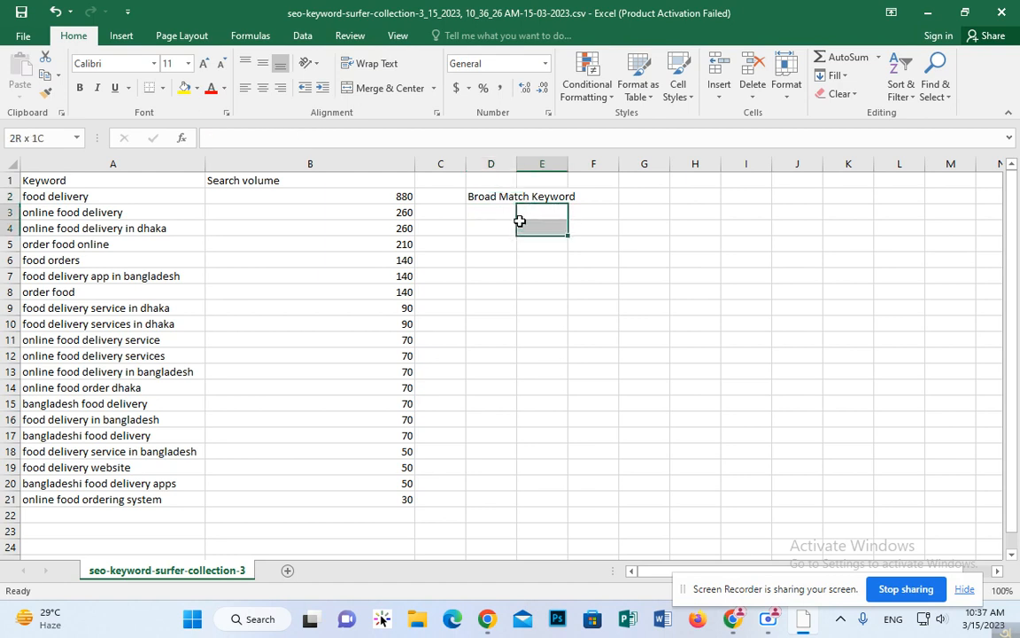
left_click(468, 197)
left_click(519, 214)
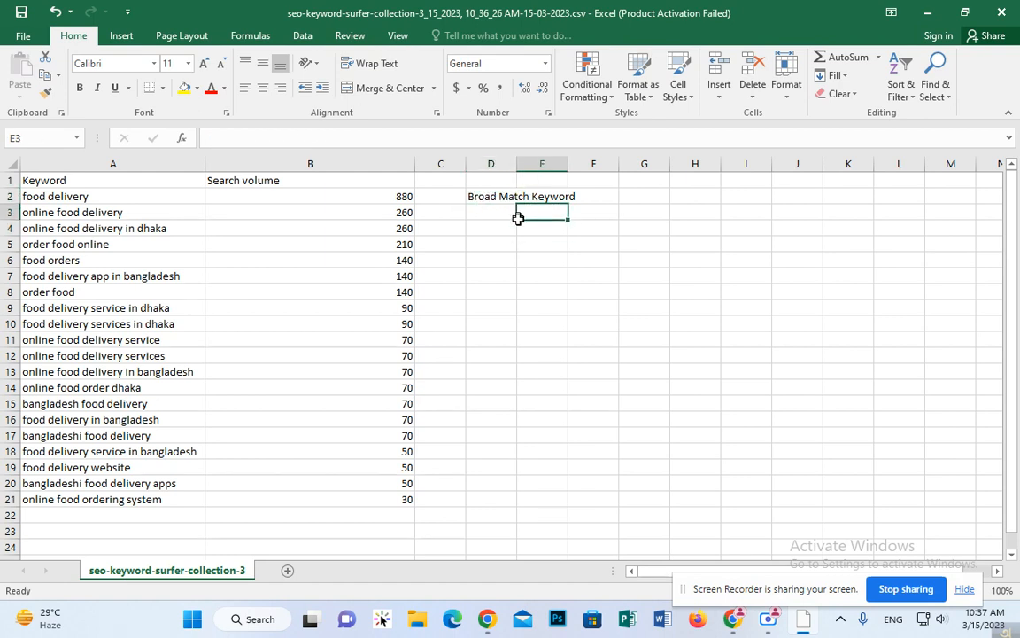
left_click(510, 198)
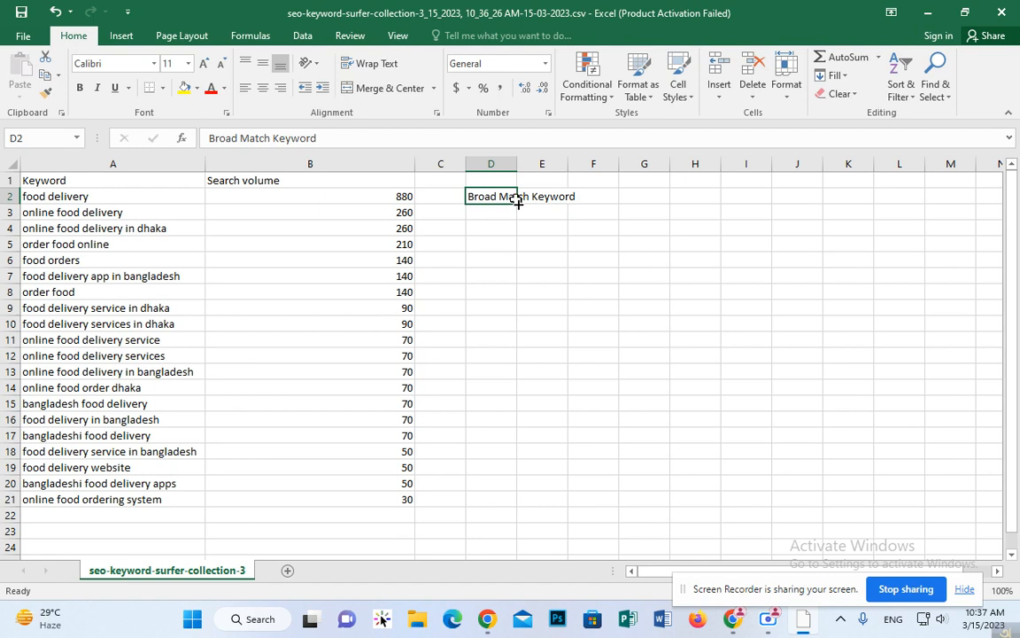
left_click_drag(516, 201, 522, 218)
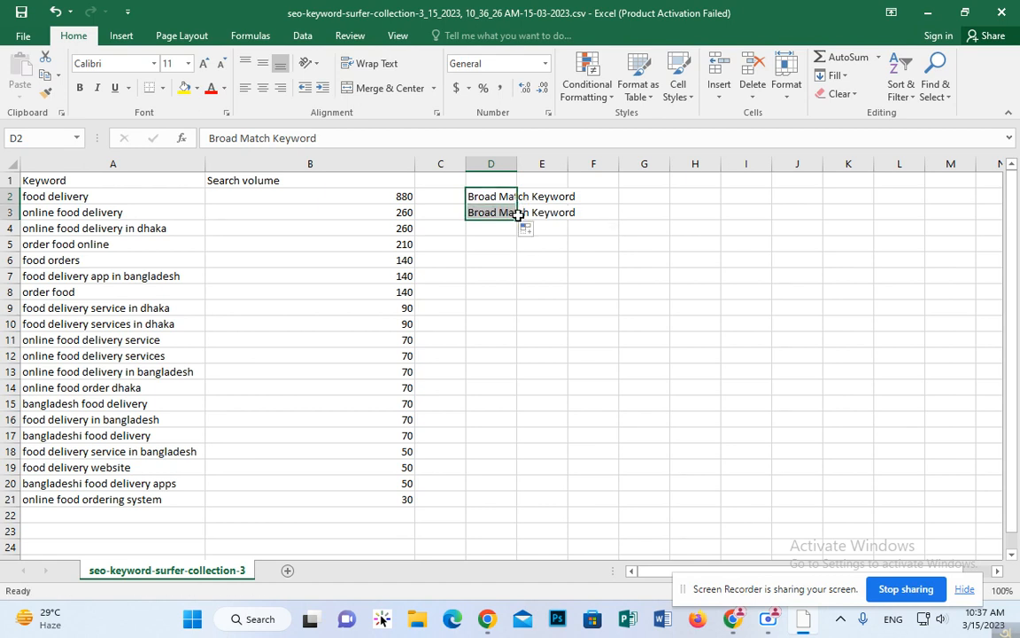
Step: Fill the "Broad Match Keyword" label from D3 down to D4 for the "online food delivery in dhaka" keyword
left_click(72, 249)
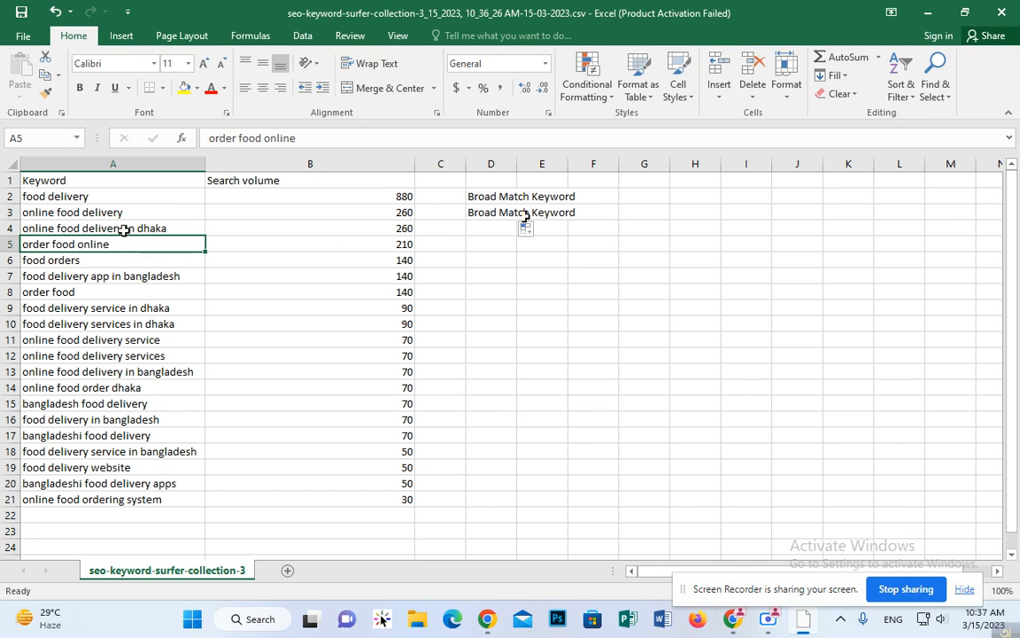
left_click(125, 228)
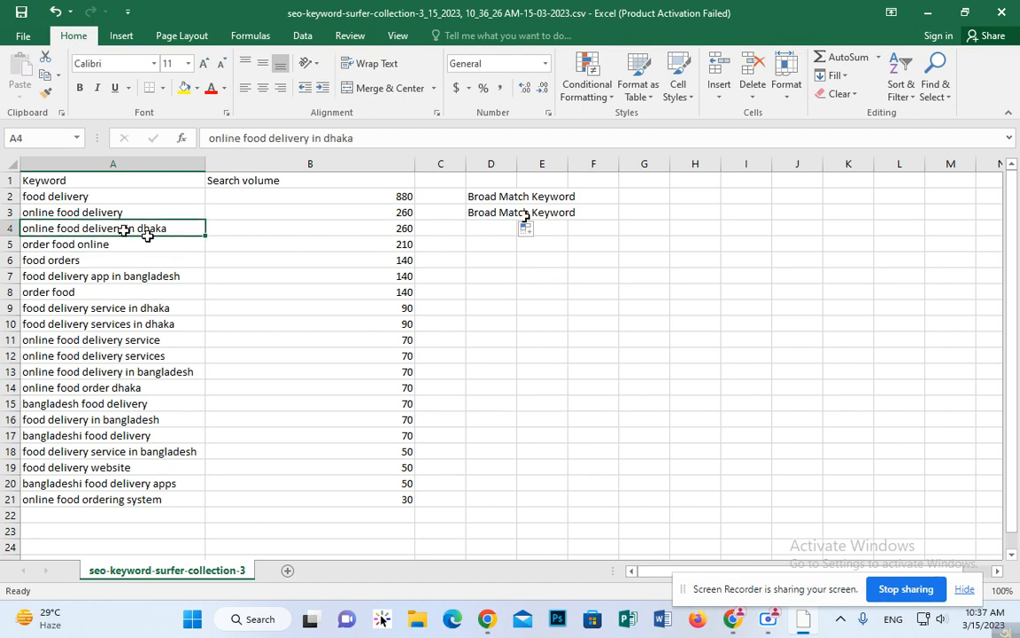
left_click(478, 214)
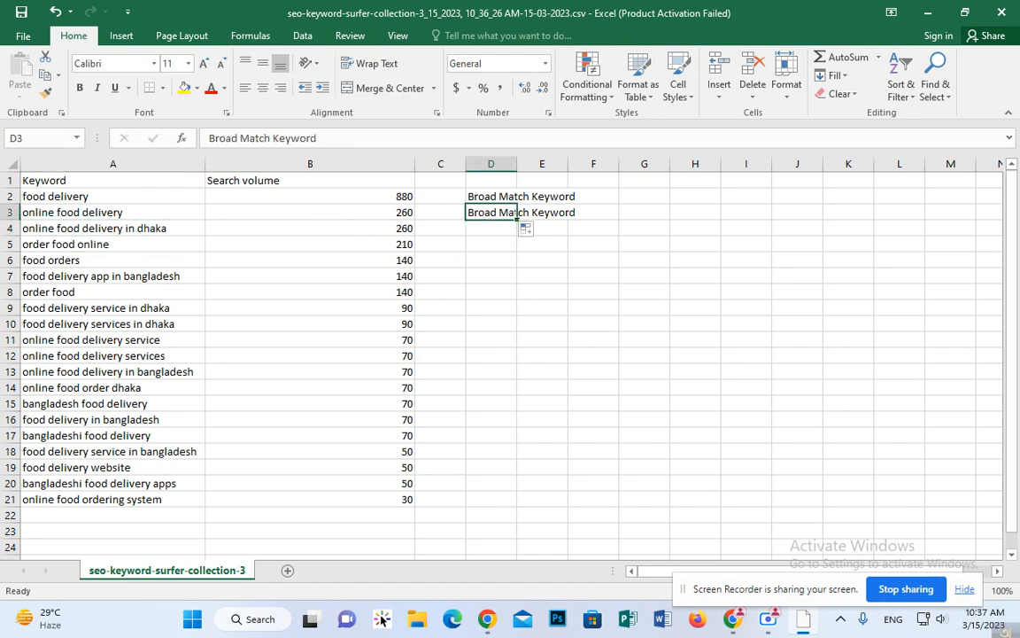
left_click(519, 222)
left_click(503, 211)
mouse_move(517, 220)
left_mouse_down()
mouse_move(455, 237)
mouse_move(506, 232)
left_mouse_up()
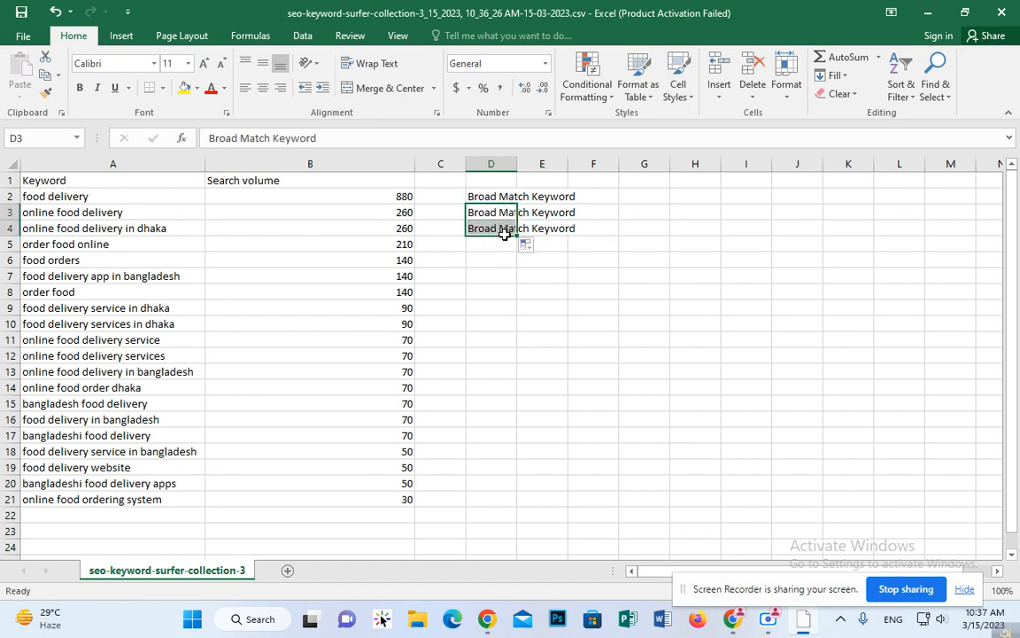
left_click(39, 246)
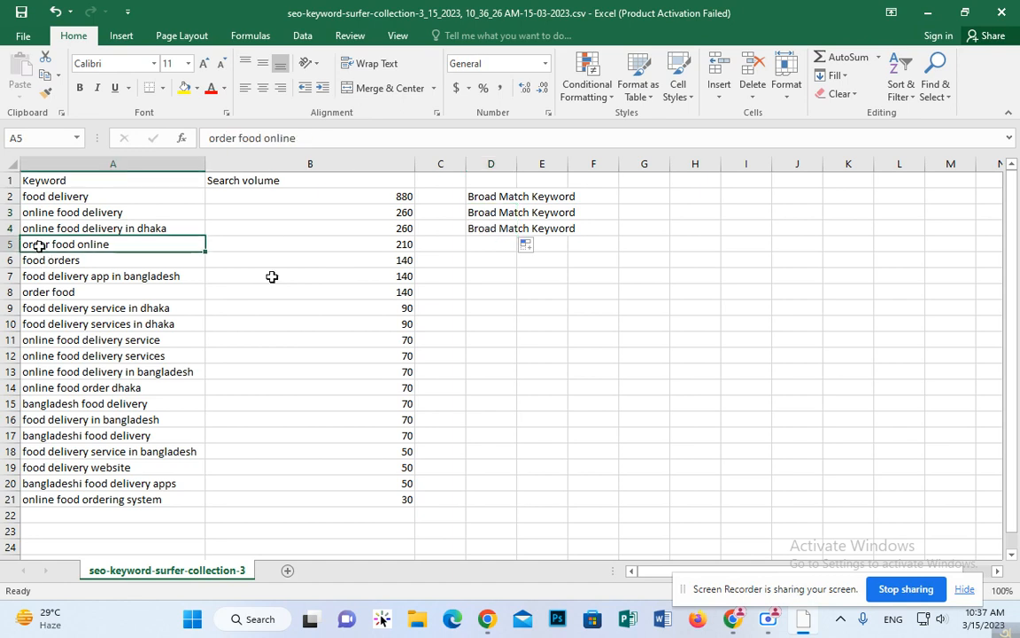
Step: Fill the "Broad Match Keyword" label from D4 down to D5 for the "order food online" keyword
left_click(501, 232)
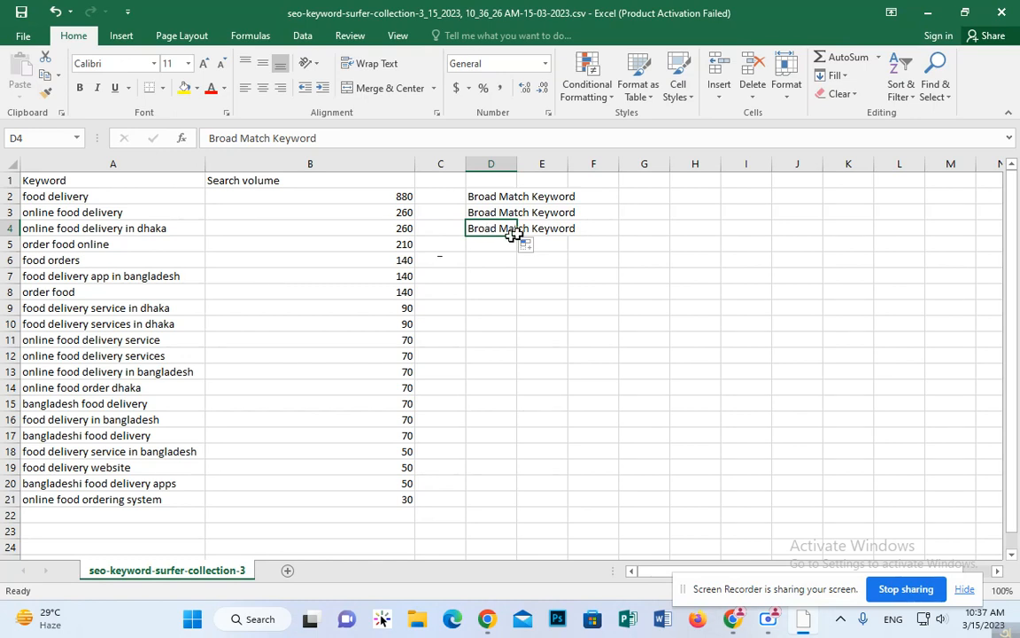
left_click_drag(516, 236, 523, 247)
left_click(609, 272)
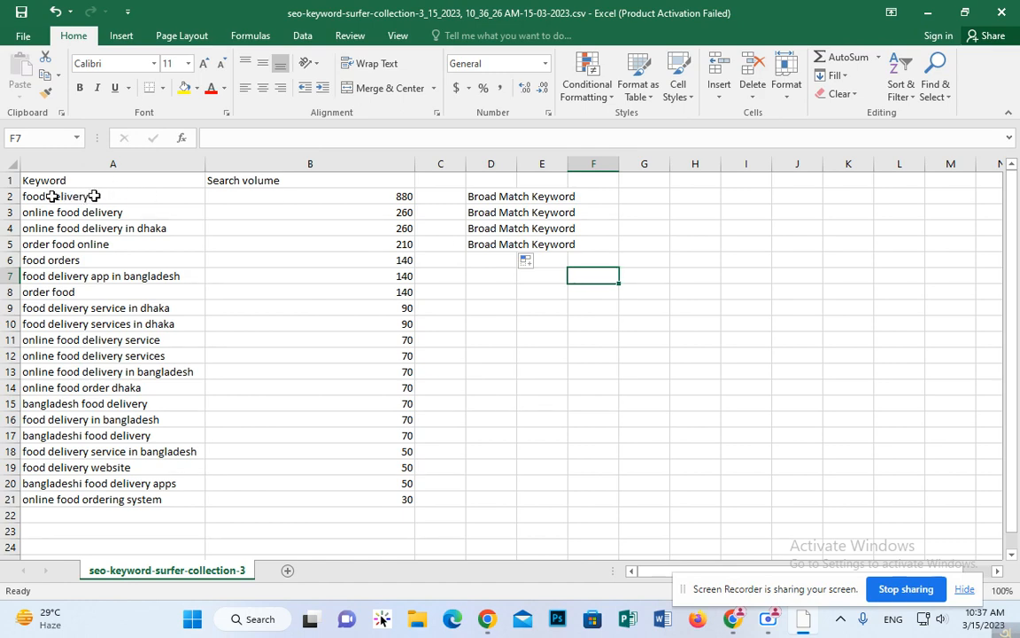
Step: Add a new worksheet to the workbook and name it "Specific Keyword"
left_click(306, 572)
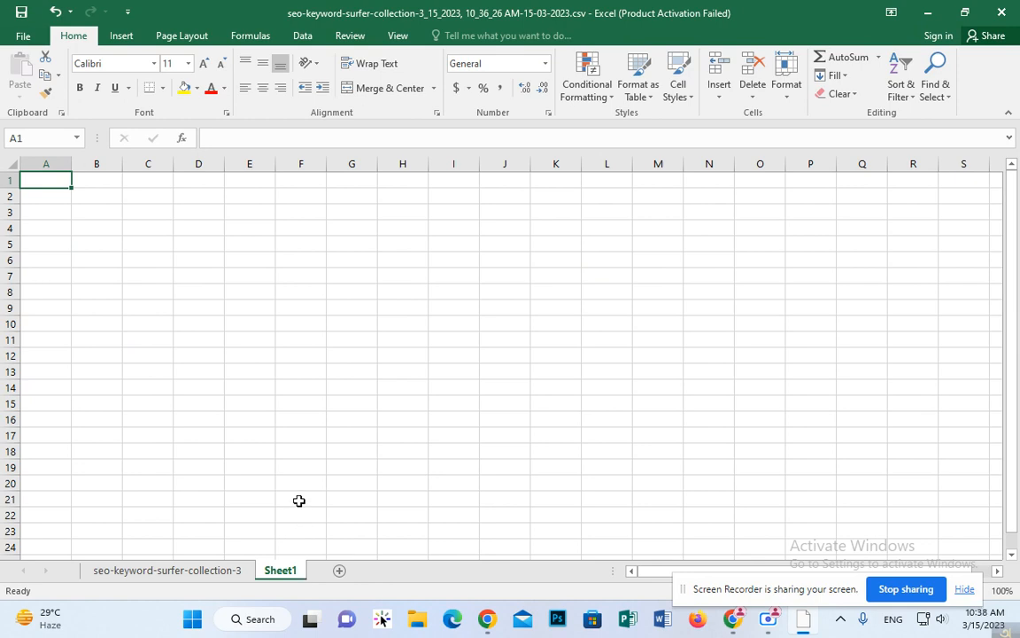
right_click(283, 574)
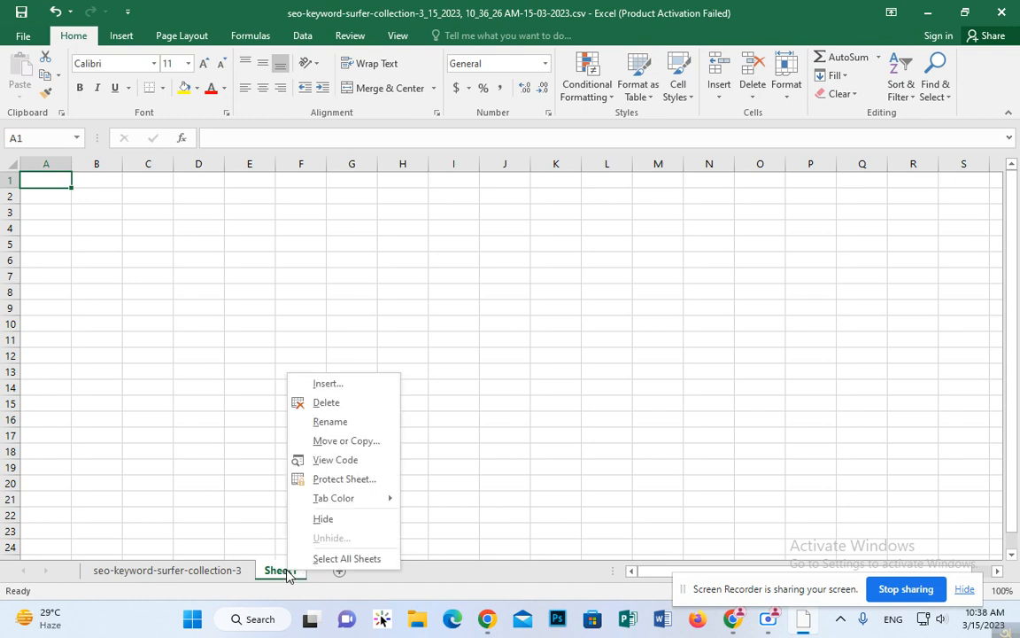
left_click(360, 425)
type("Spe")
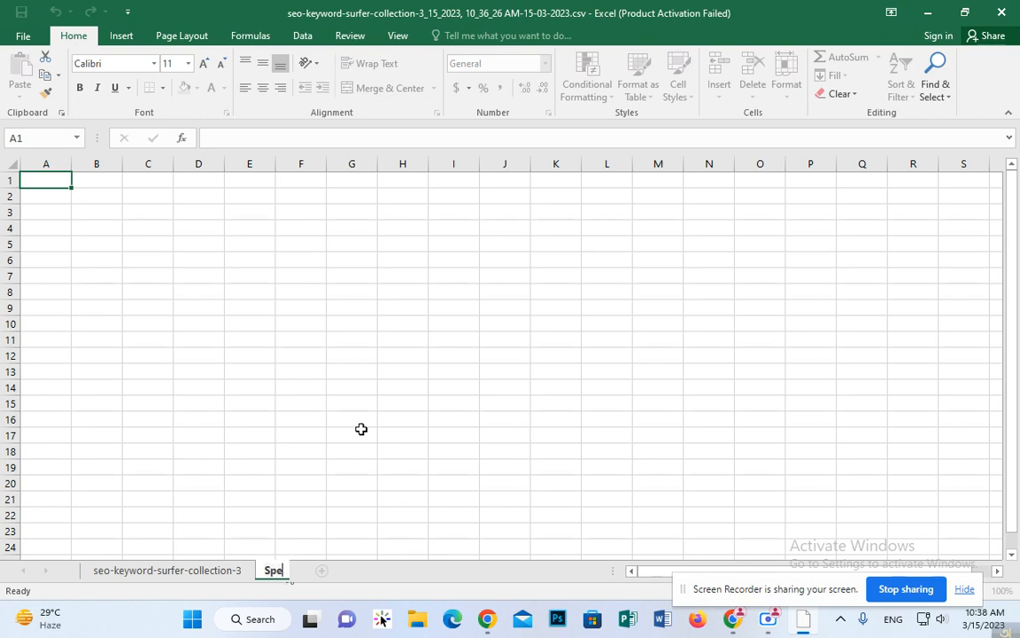
type("cific Keyword")
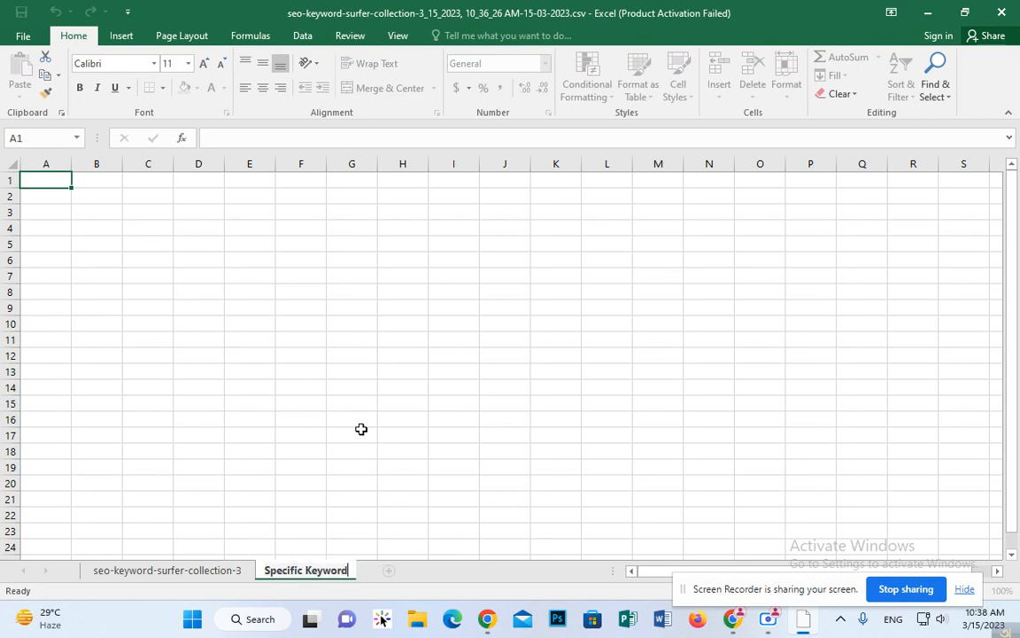
key("Return")
left_click(386, 428)
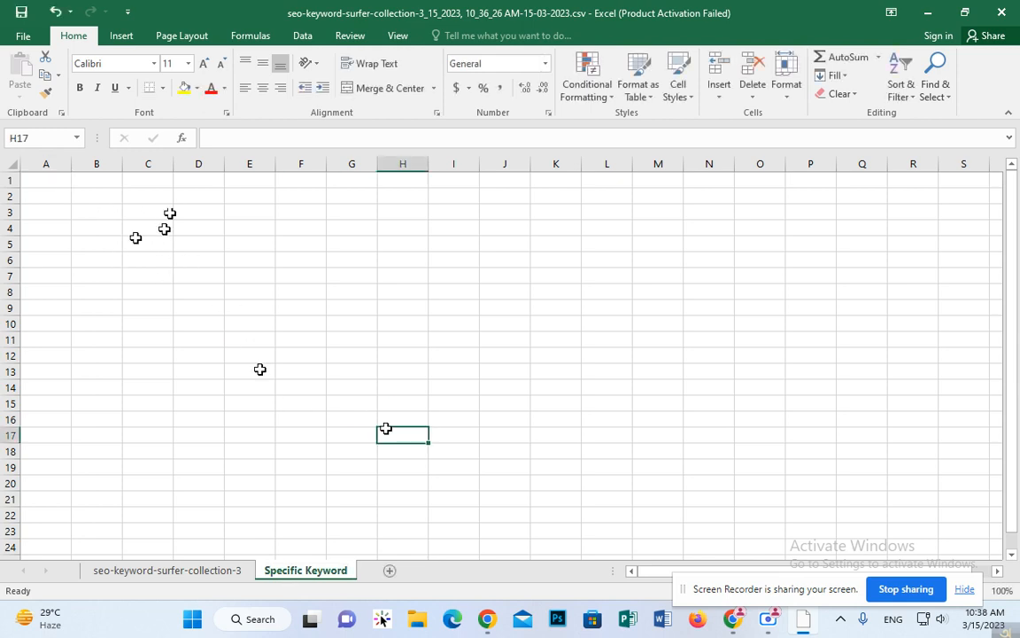
Step: Copy the "food delivery" keyword from A2 of the seo-keyword-surfer-collection-3 sheet into cell C4 of the Specific Keyword sheet
left_click(161, 572)
left_click(81, 196)
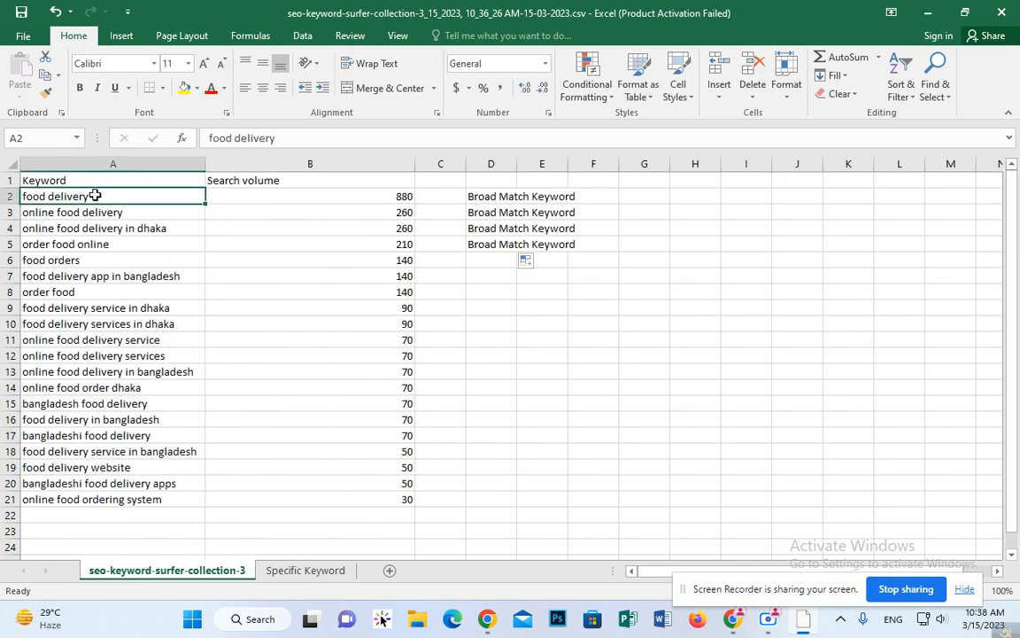
key("ctrl+c")
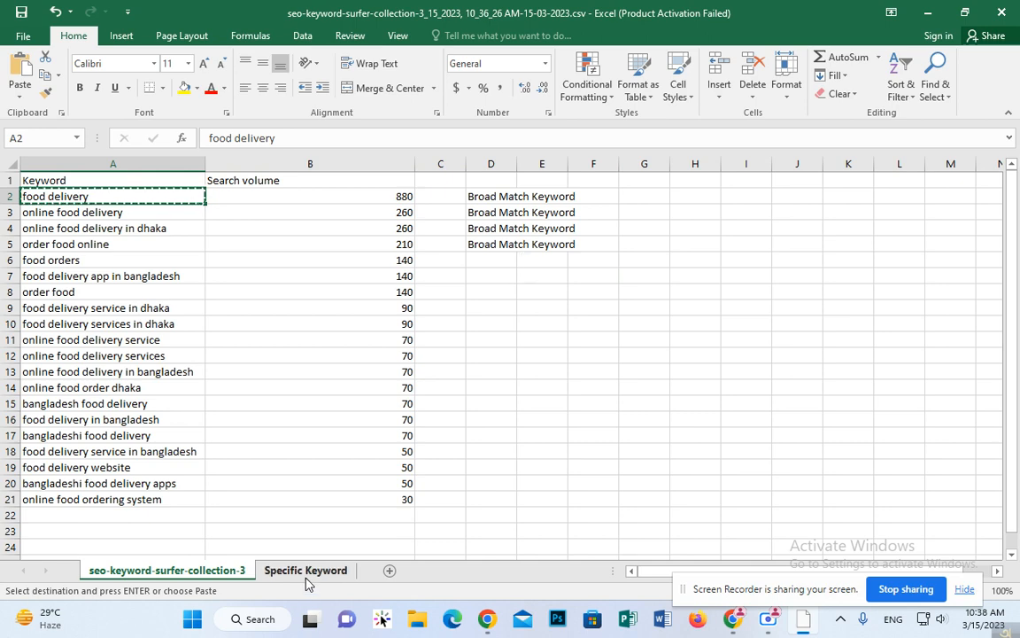
left_click(306, 571)
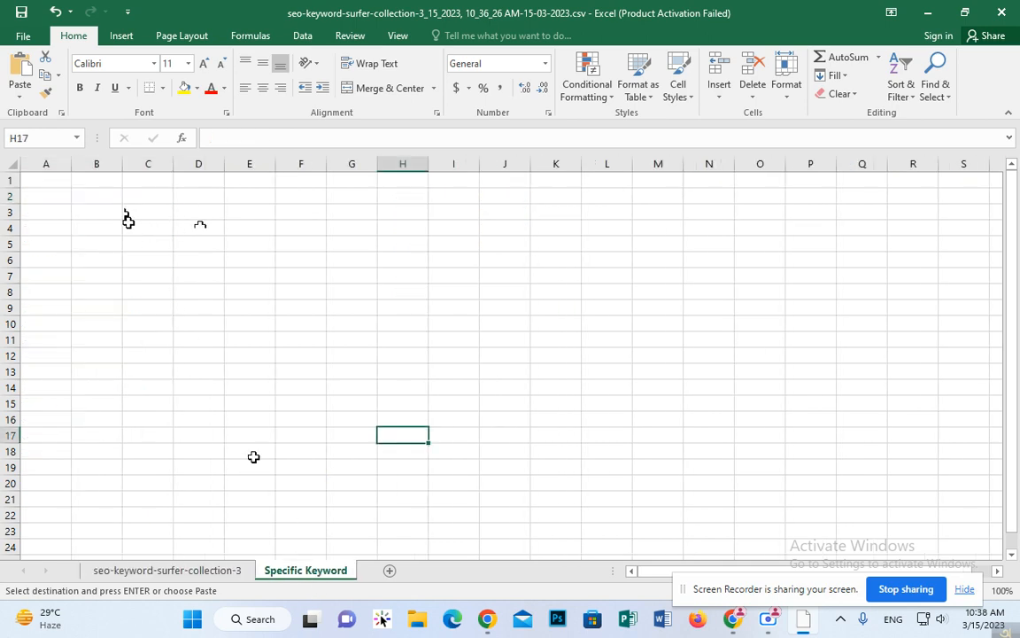
left_click(132, 230)
key("ctrl+v")
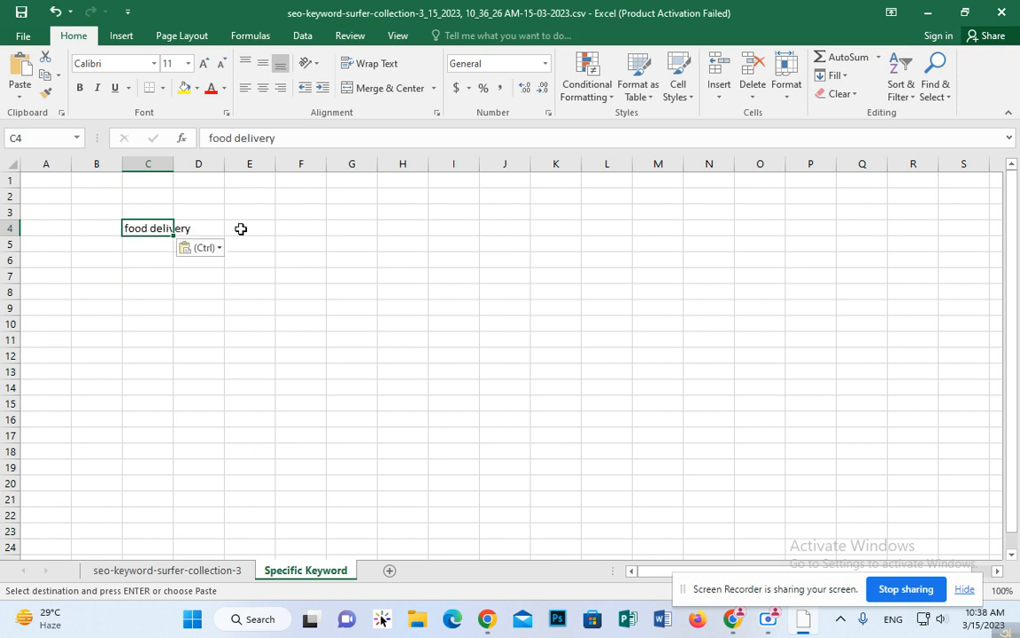
left_click(239, 227)
left_click(178, 229)
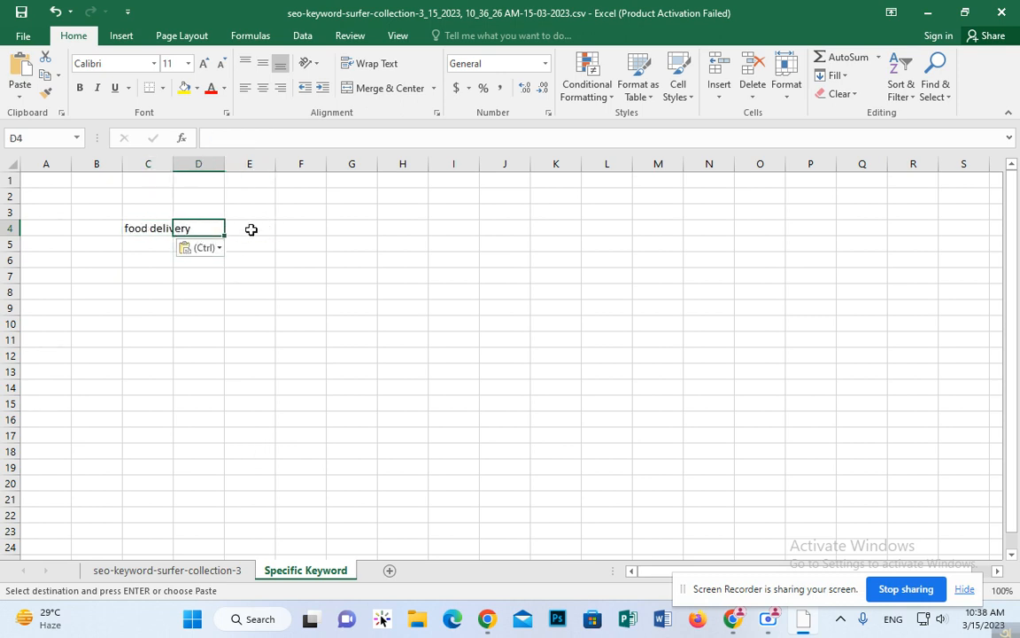
Step: Replace the content of cell C4 on the Specific Keyword sheet with the heading "Broad Match Keyword"
left_click(138, 214)
key("ctrl")
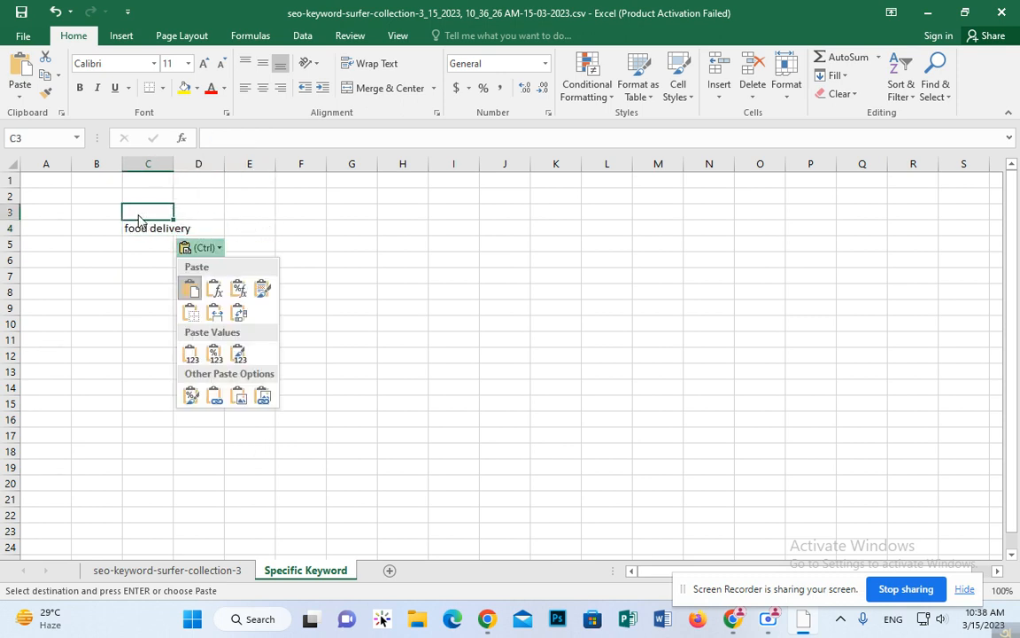
type("r")
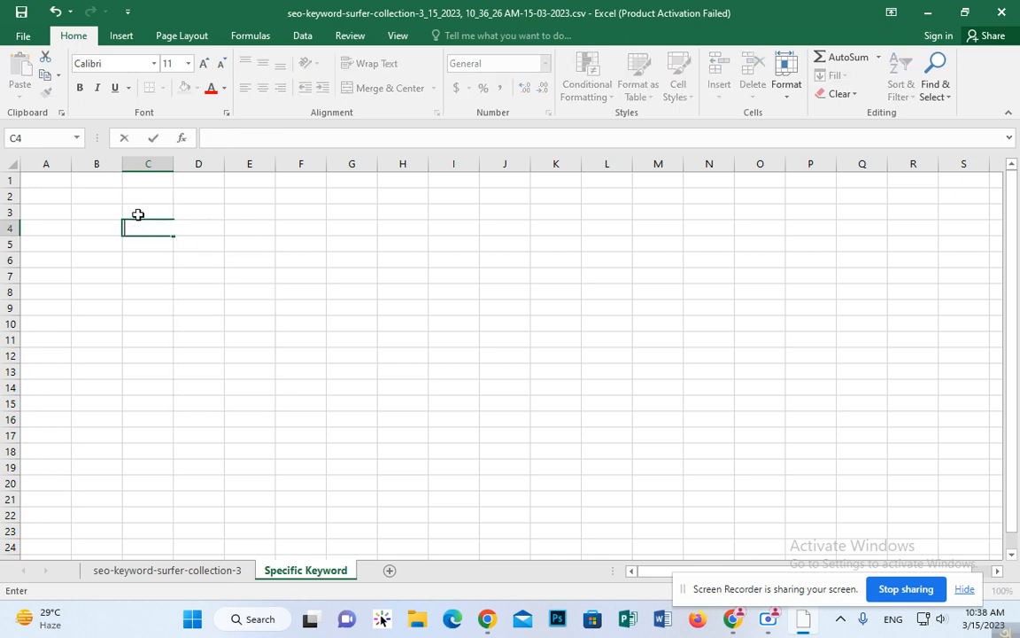
type("oad Ma")
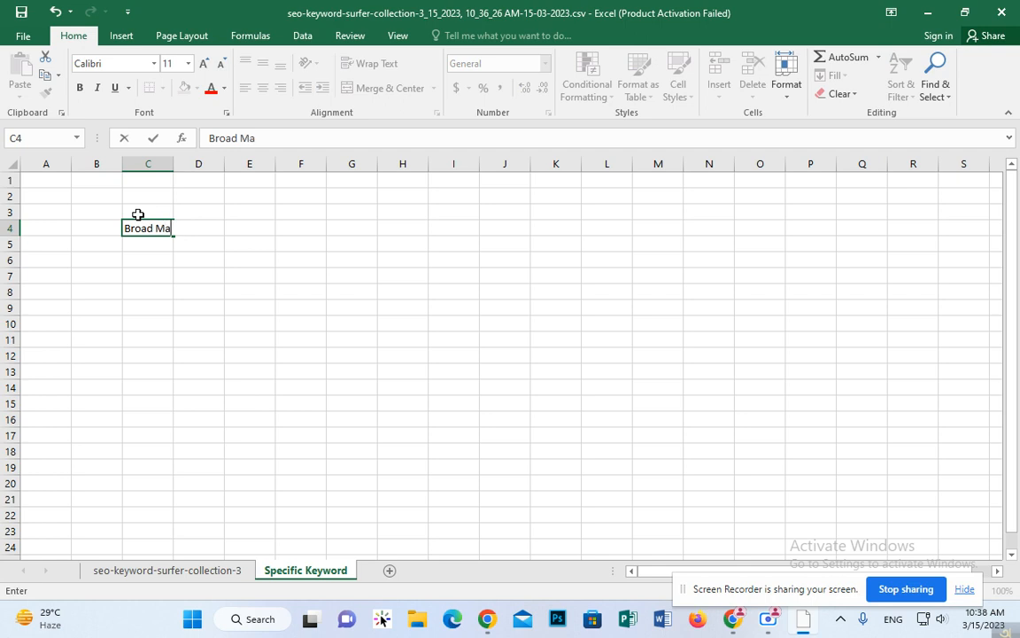
type("tch Keyword")
left_click(365, 228)
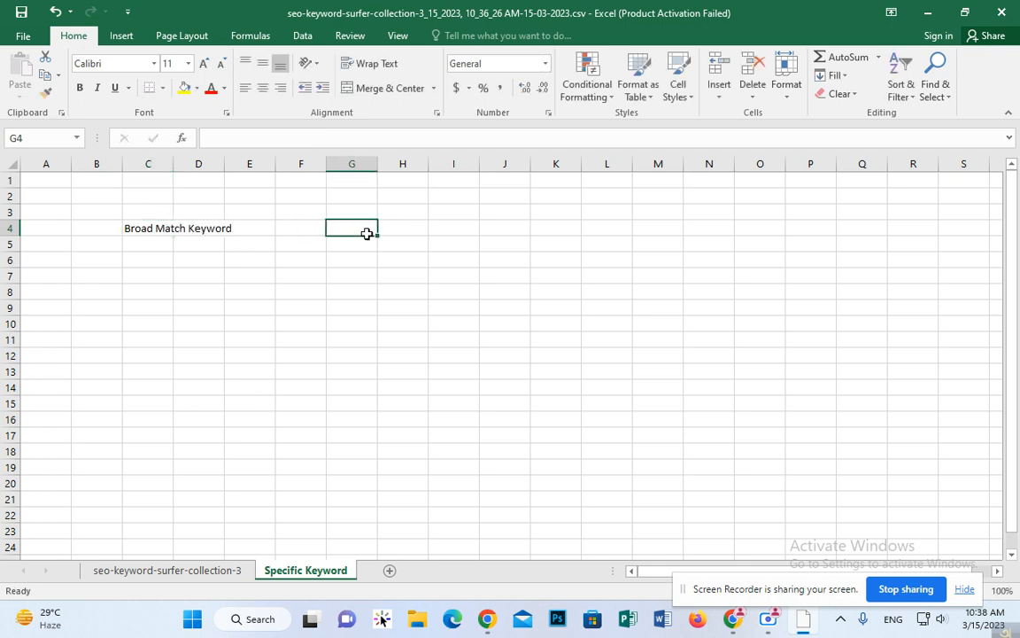
Step: Enter the second heading "Keyword Rsearch for Products" in cell H4
left_click(399, 231)
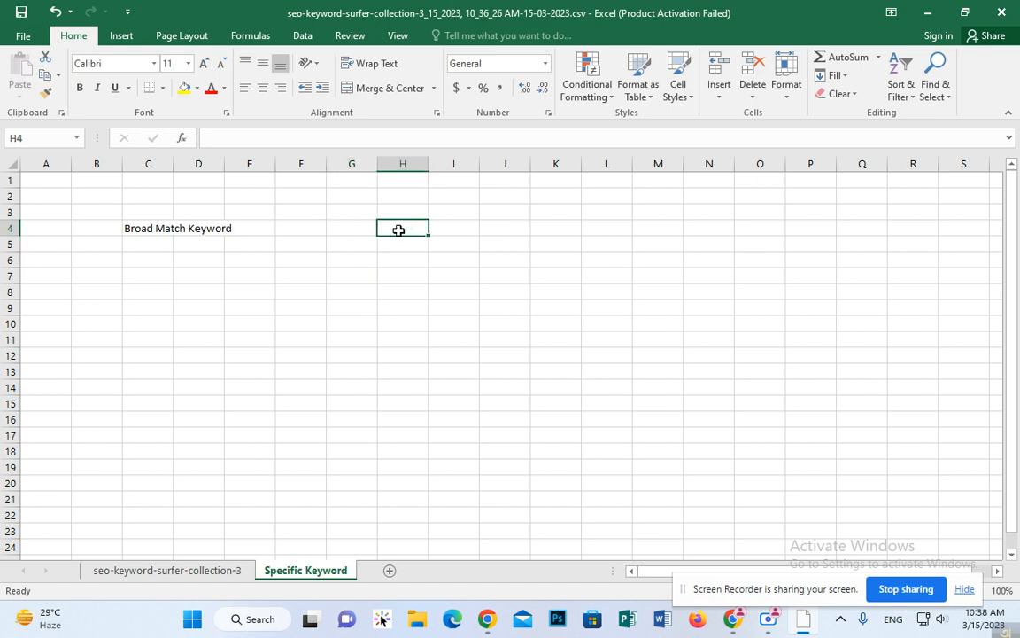
type("Keyw")
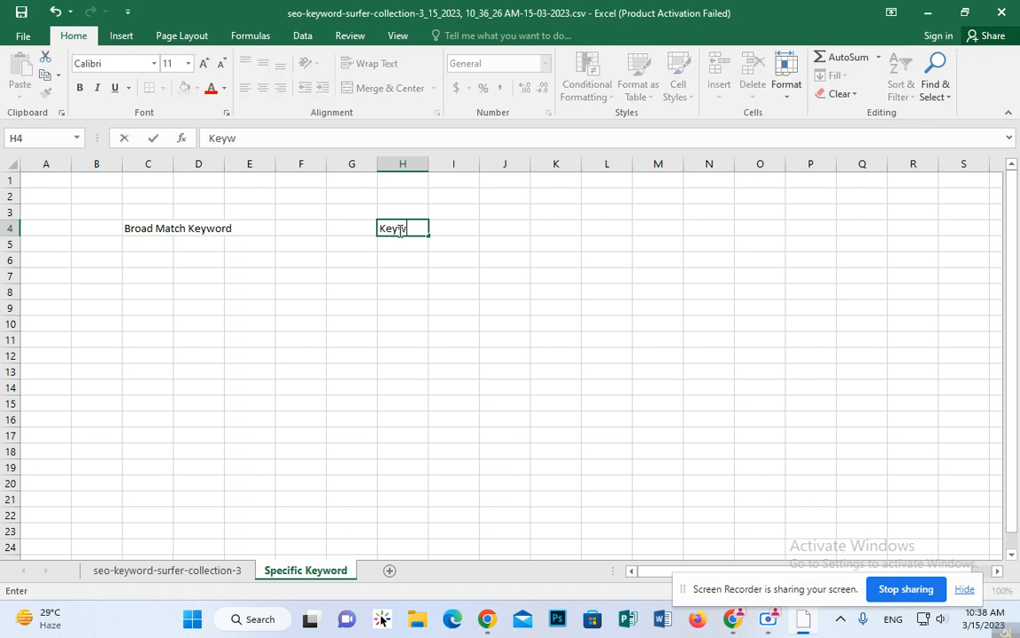
type("ord Rsearch")
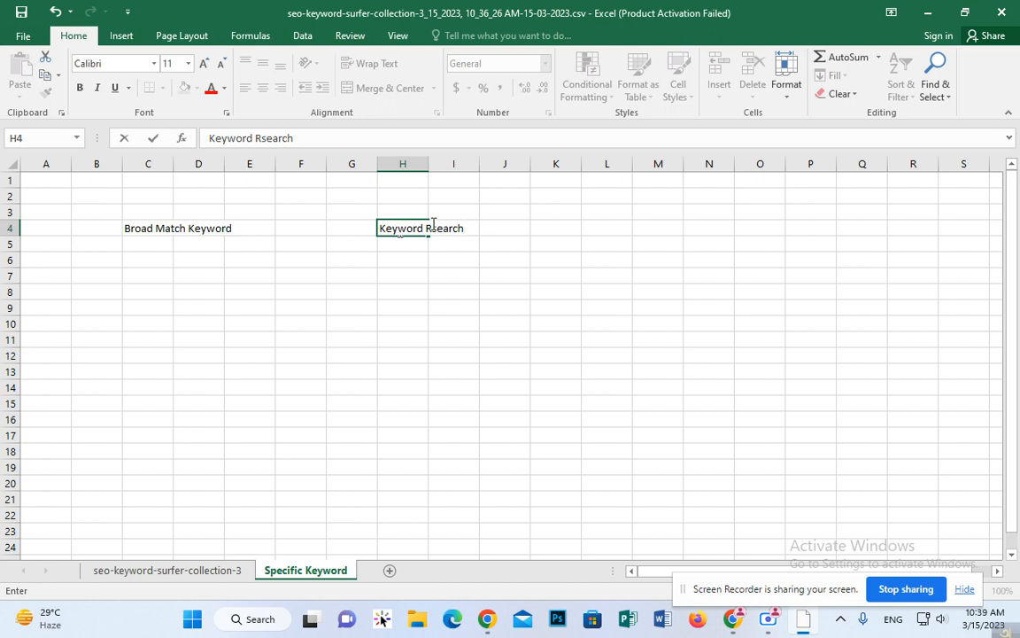
type(" for Products")
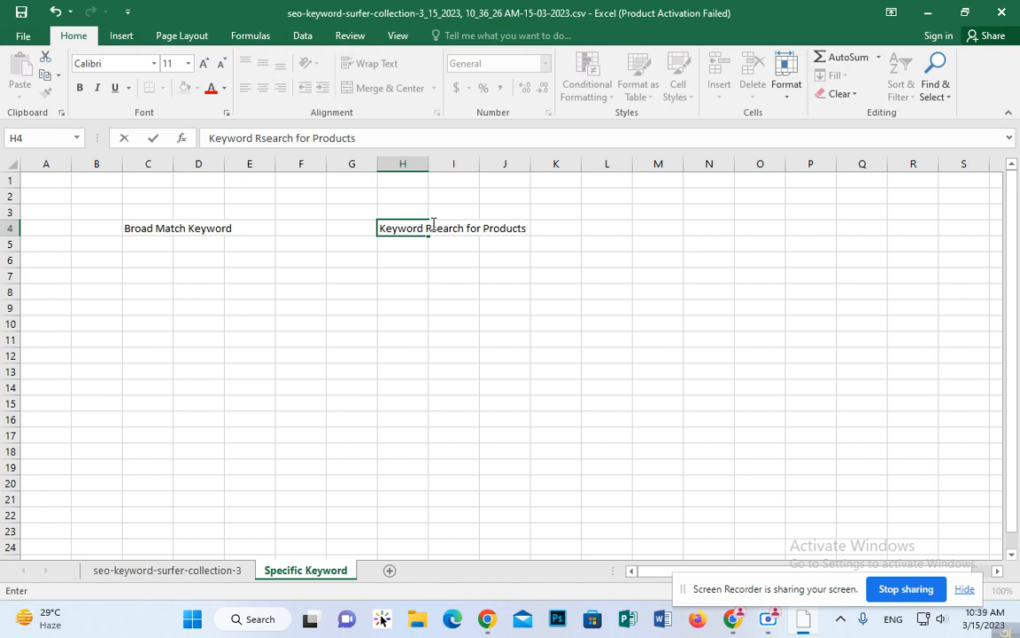
left_click(394, 326)
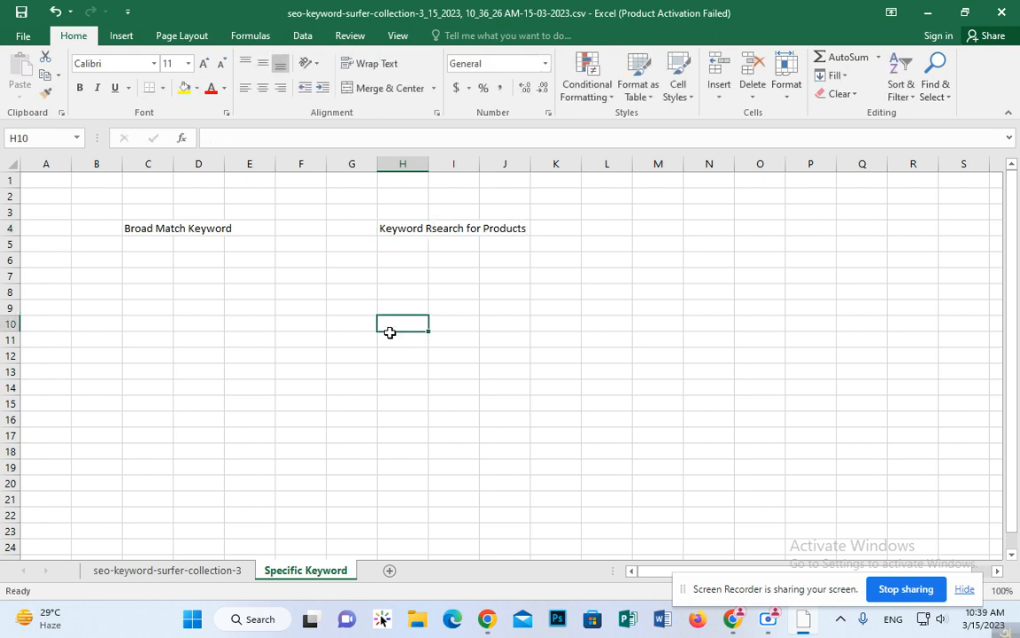
Step: Copy "food delivery" from A2 of the seo-keyword-surfer-collection-3 sheet into C6, under the Broad Match Keyword heading of the Specific Keyword sheet
left_click(152, 260)
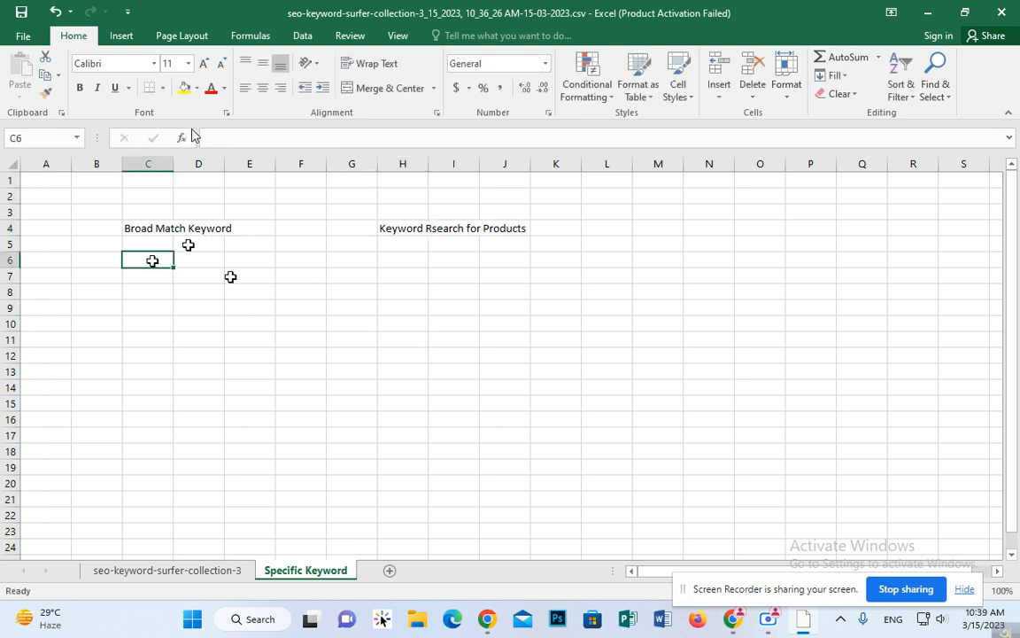
left_click(232, 573)
key("ctrl+c")
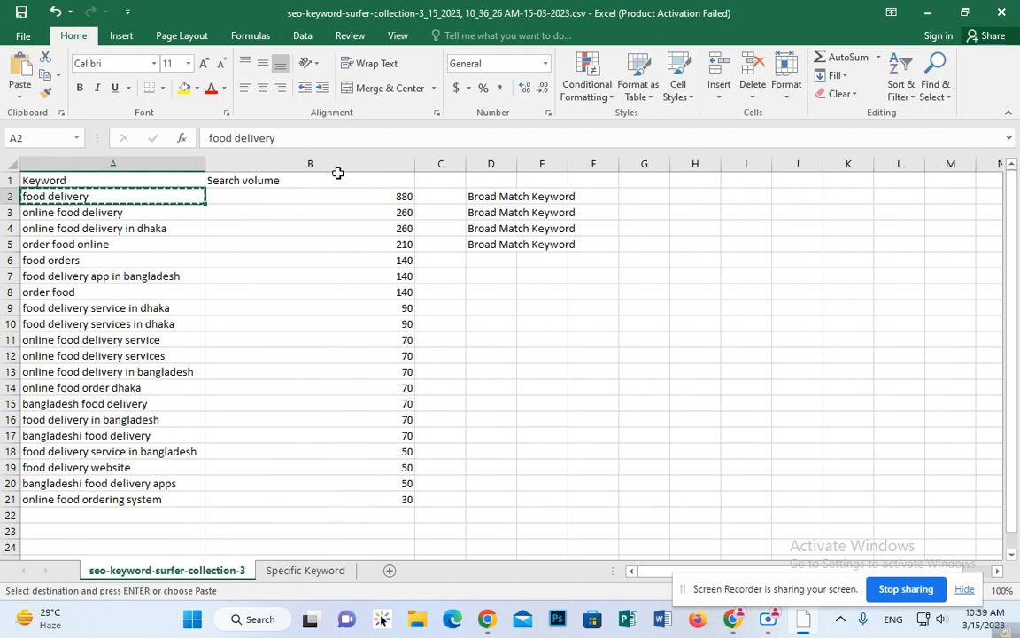
mouse_move(306, 619)
left_click(340, 375)
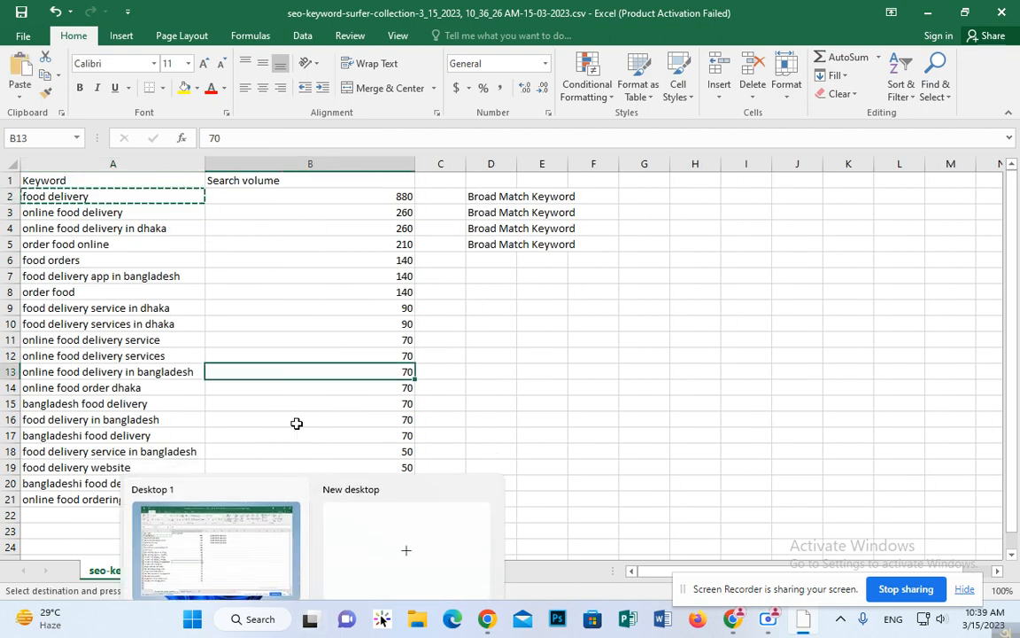
left_click(285, 574)
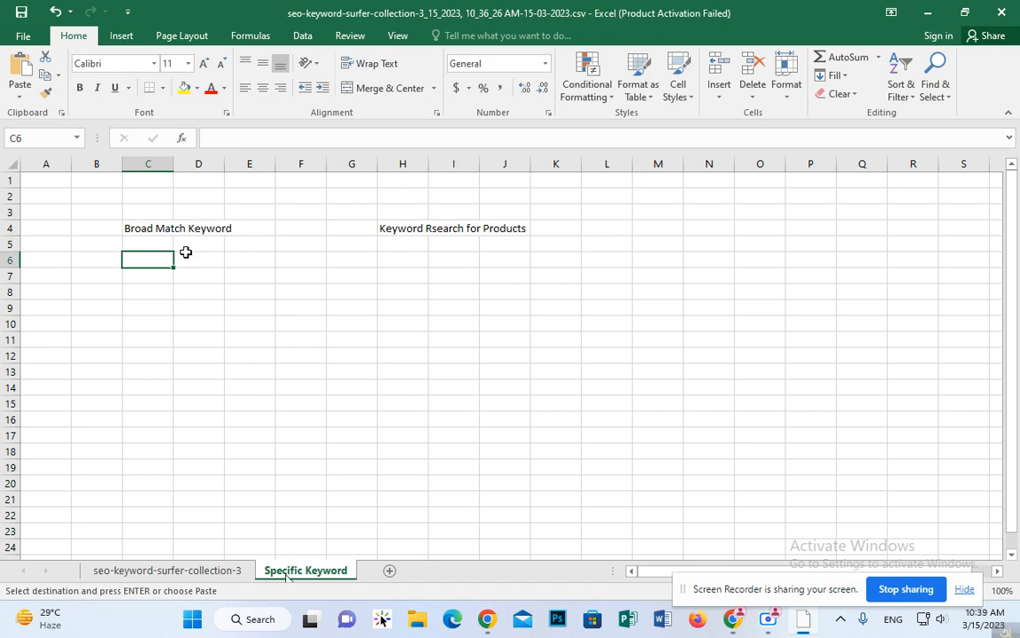
key("ctrl+v")
key("Right")
key("Right")
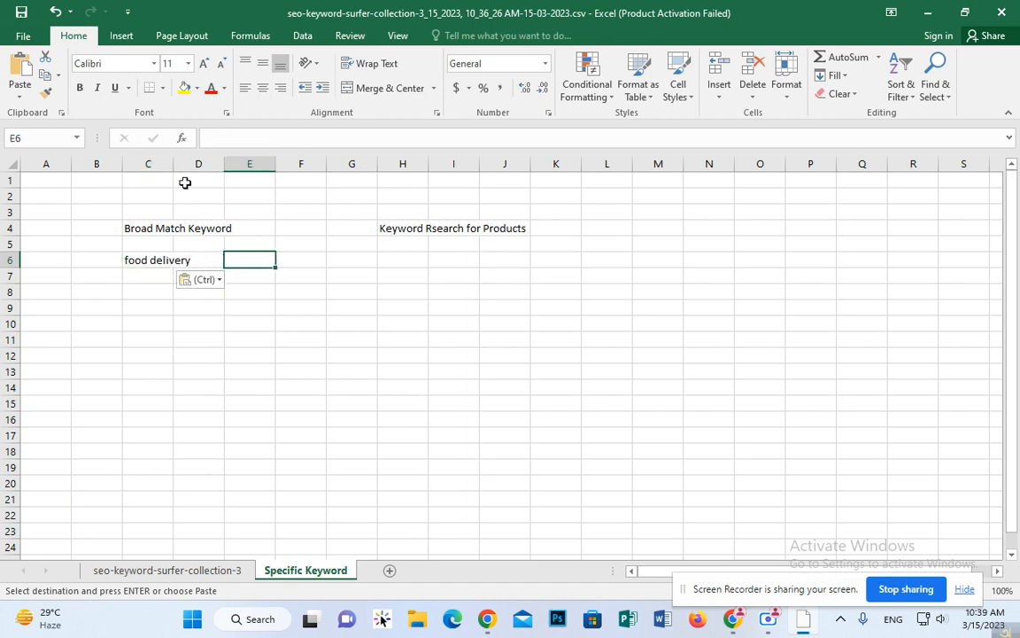
Step: Widen column C of the Specific Keyword sheet until "food delivery" fits within it
left_click_drag(172, 163, 191, 164)
left_click(25, 263)
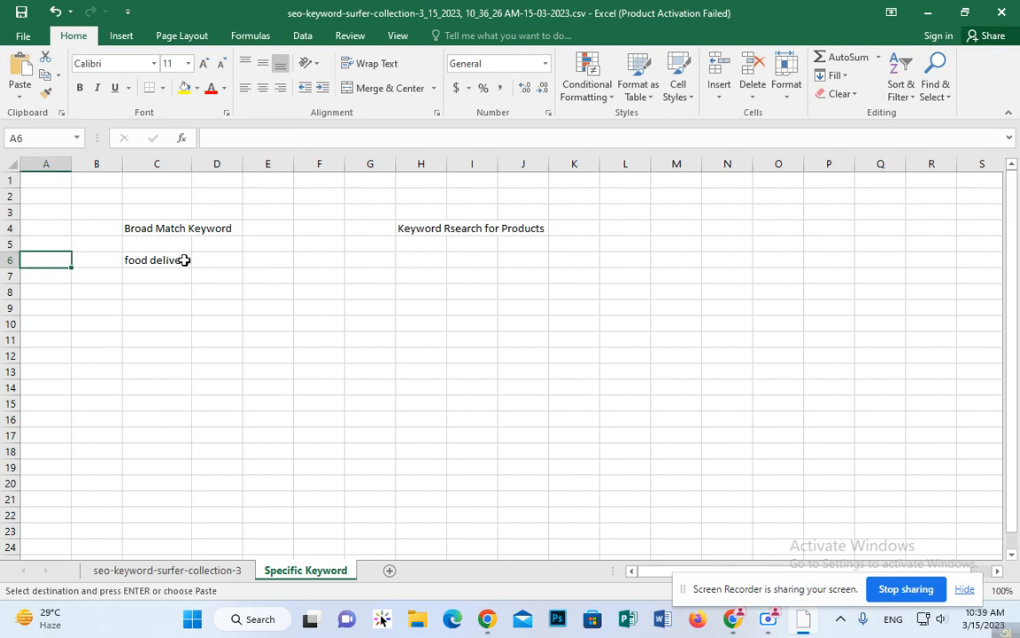
left_click(177, 259)
Step: Enter the specific example keyword "Food Deliver in dhaka banani" in cell H6, under the product keyword heading
left_click(430, 263)
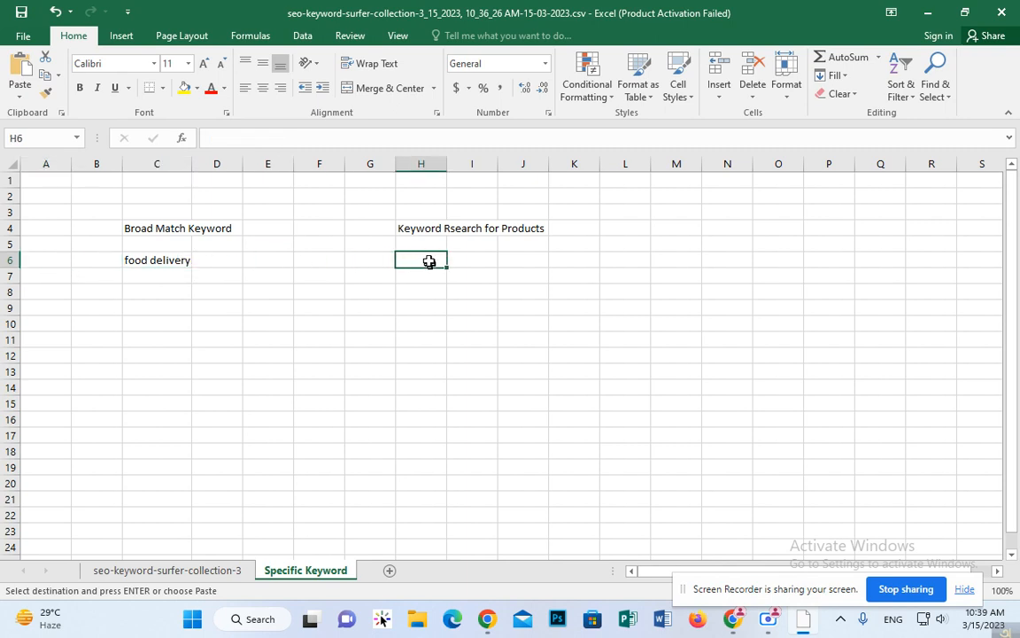
double_click(430, 262)
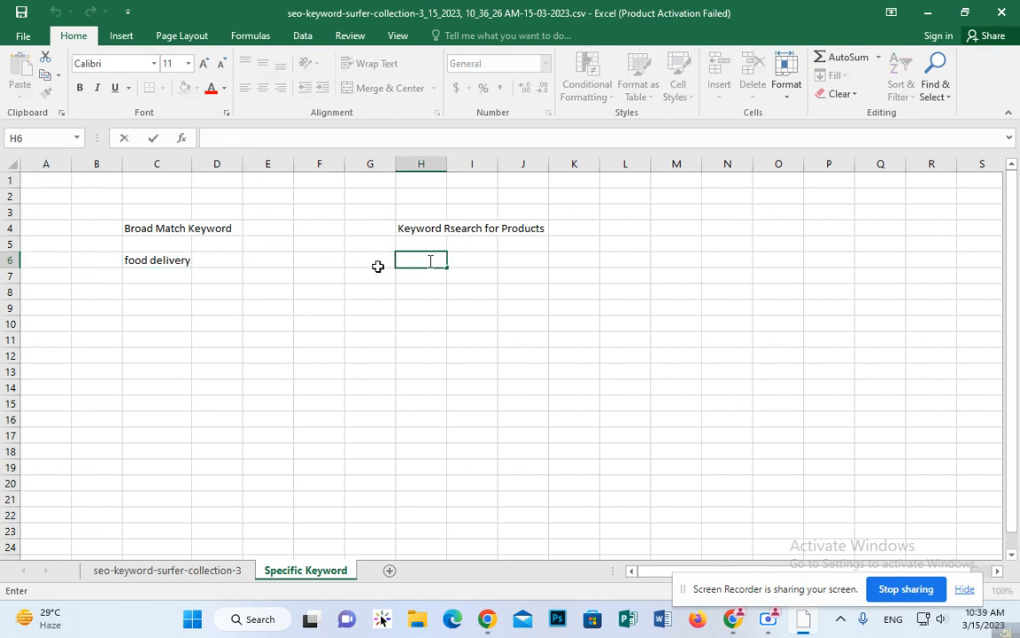
type("Food")
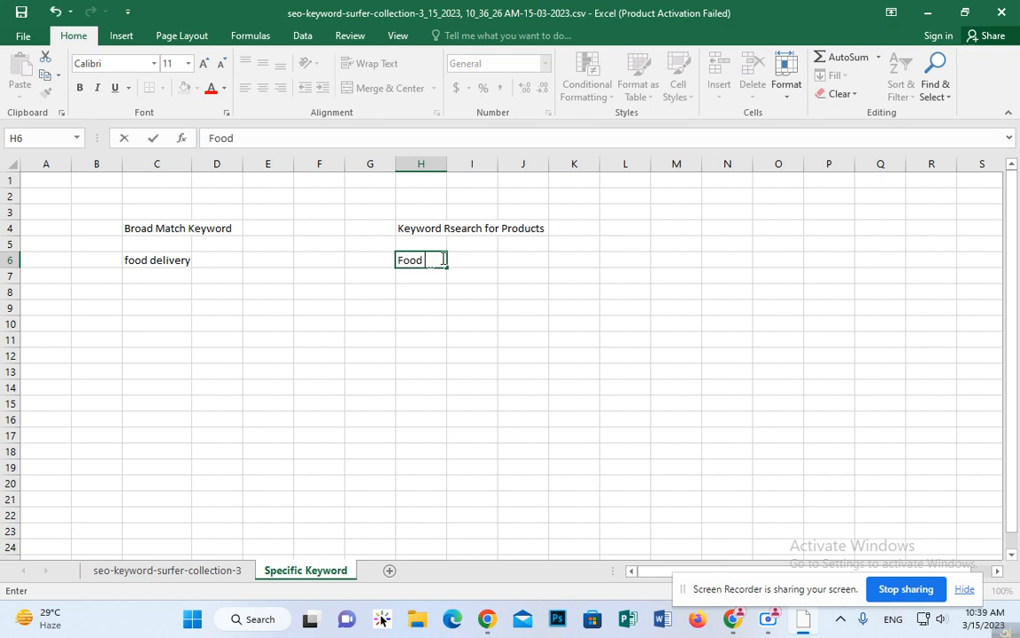
type(" Deliver sh")
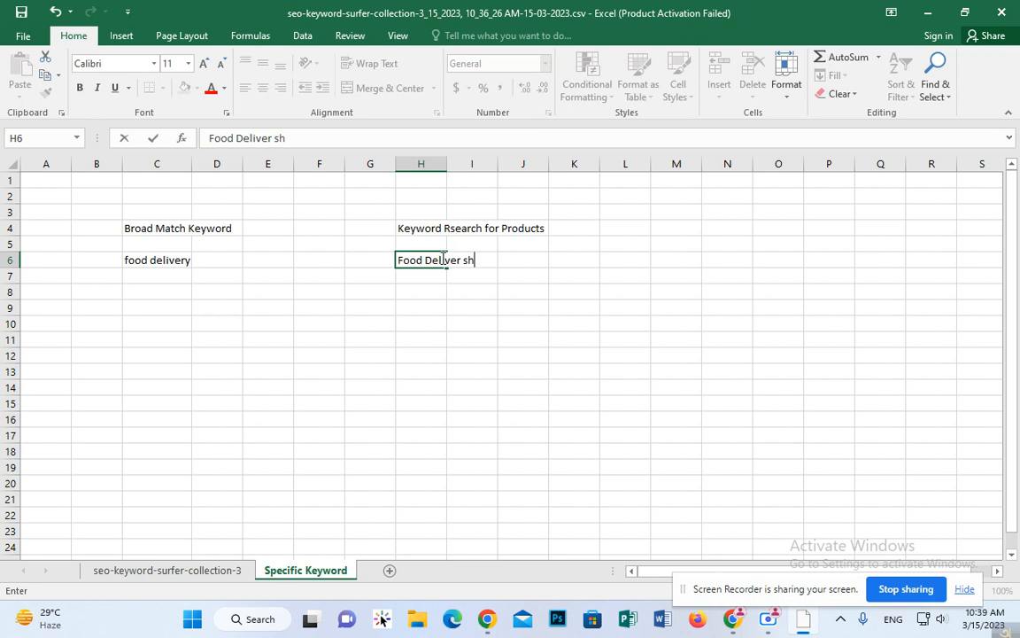
type("op")
key("BackSpace")
key("BackSpace")
key("BackSpace")
type("in dhaka banani")
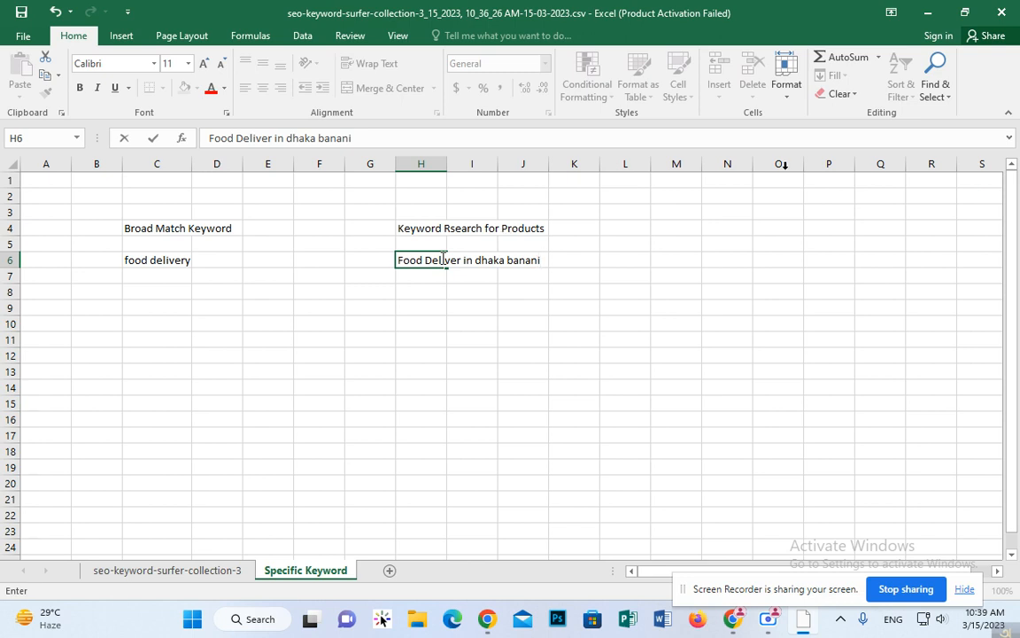
left_click(661, 276)
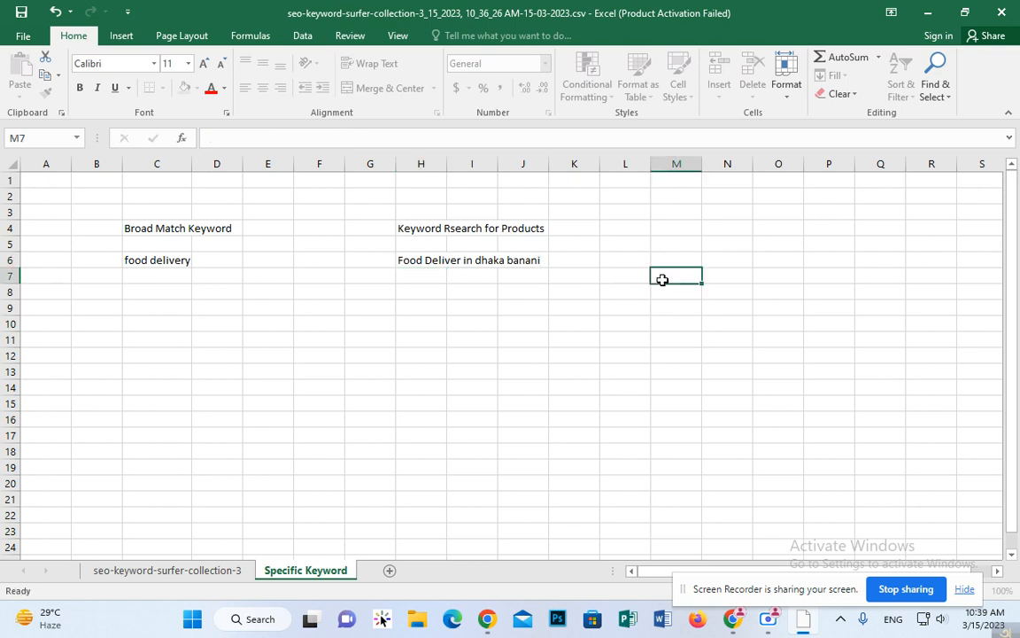
left_click(471, 260)
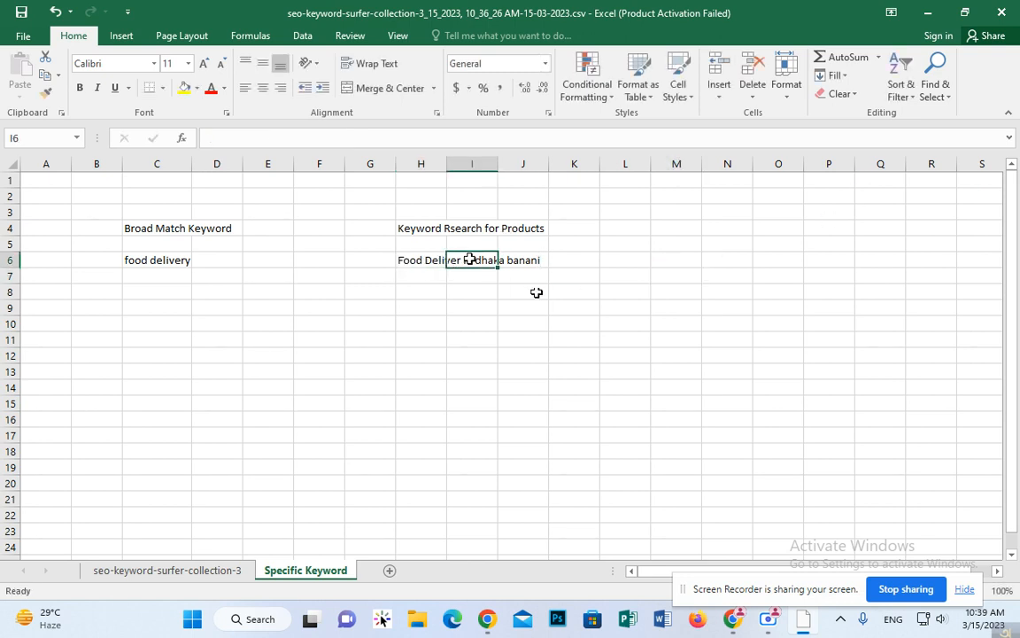
left_click_drag(440, 261, 531, 258)
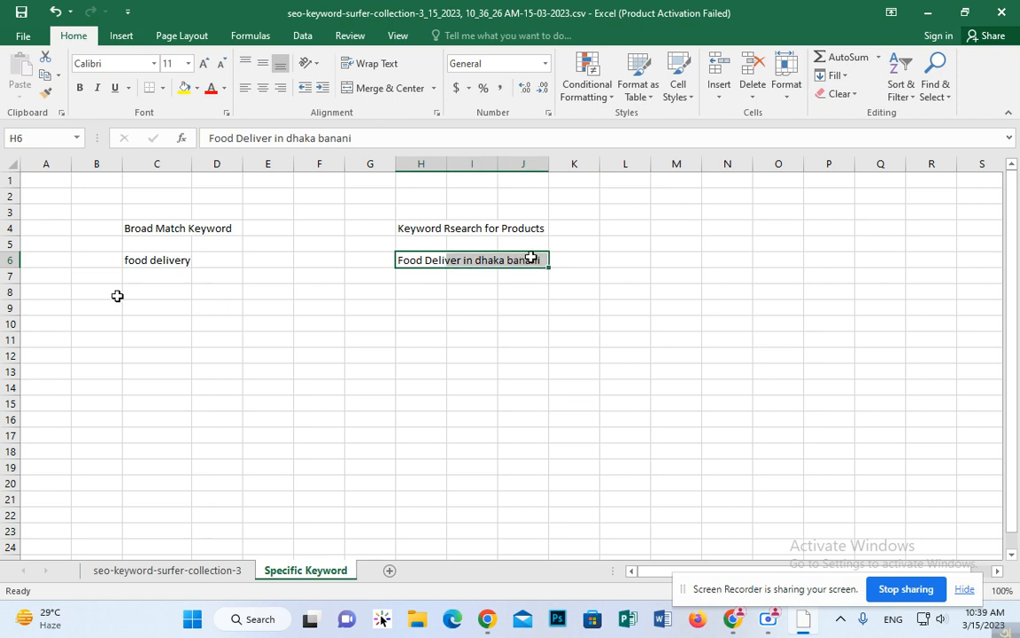
left_click(159, 263)
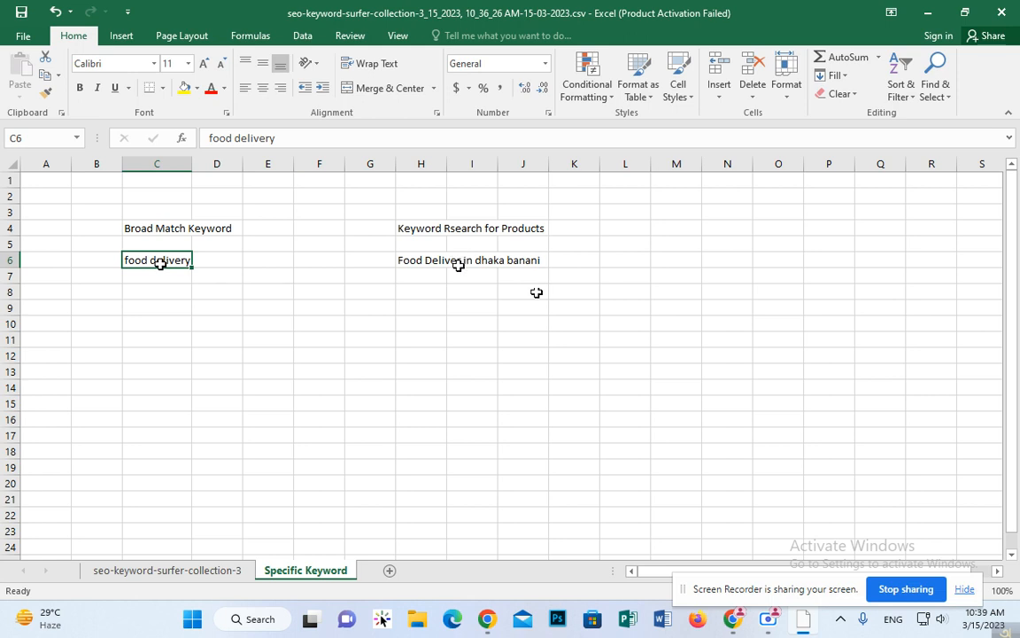
left_click(425, 258)
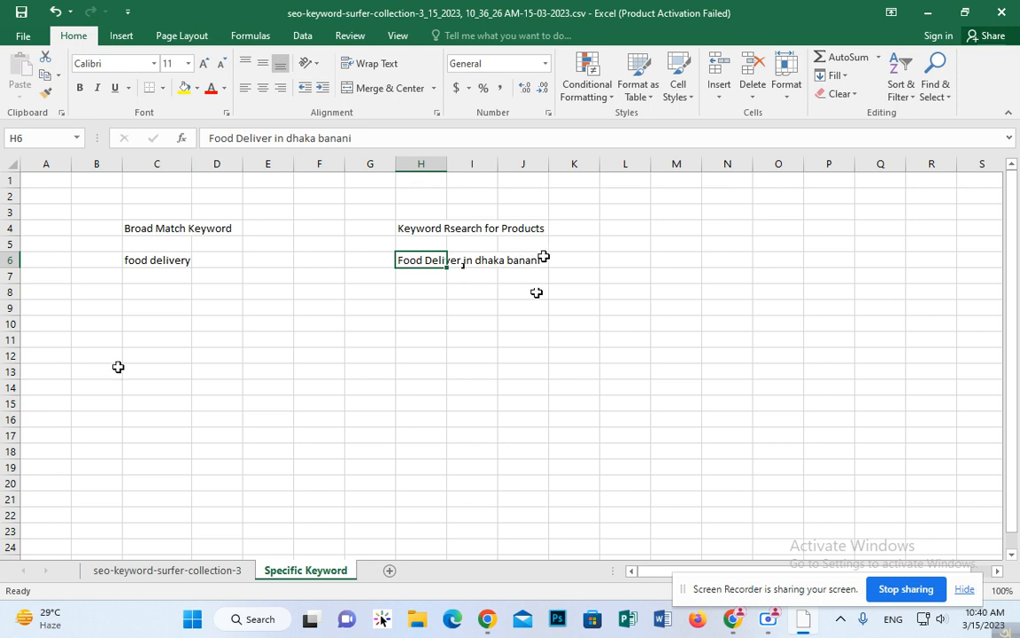
left_click(144, 290)
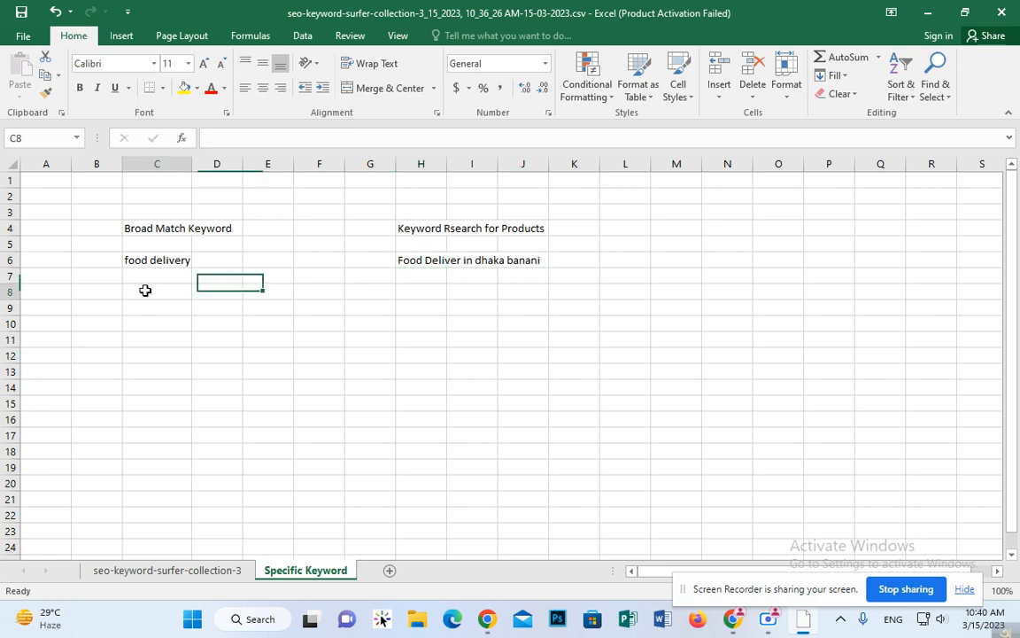
Step: Fill "food delivery" from C6 down into C7 under the Broad Match Keyword heading
left_click(163, 261)
left_click_drag(189, 263, 189, 277)
left_click(205, 259)
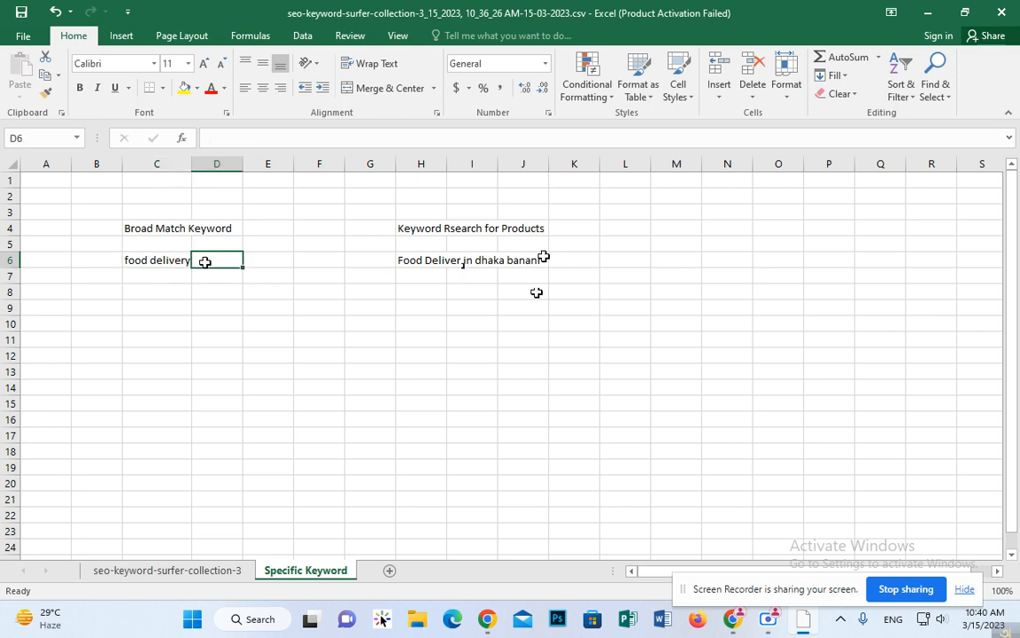
left_click(181, 262)
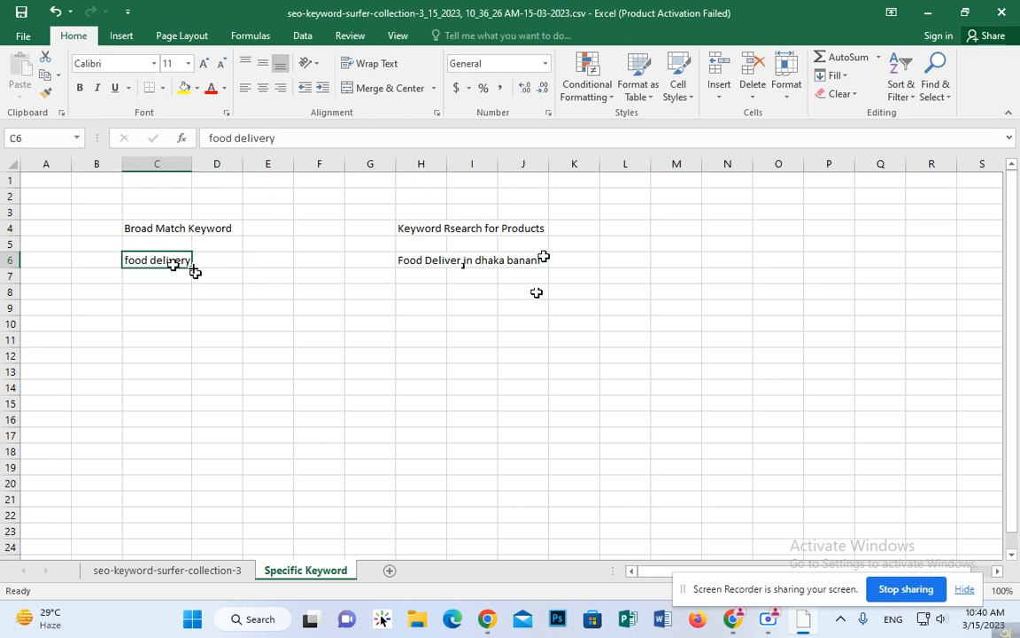
left_click_drag(193, 269, 196, 288)
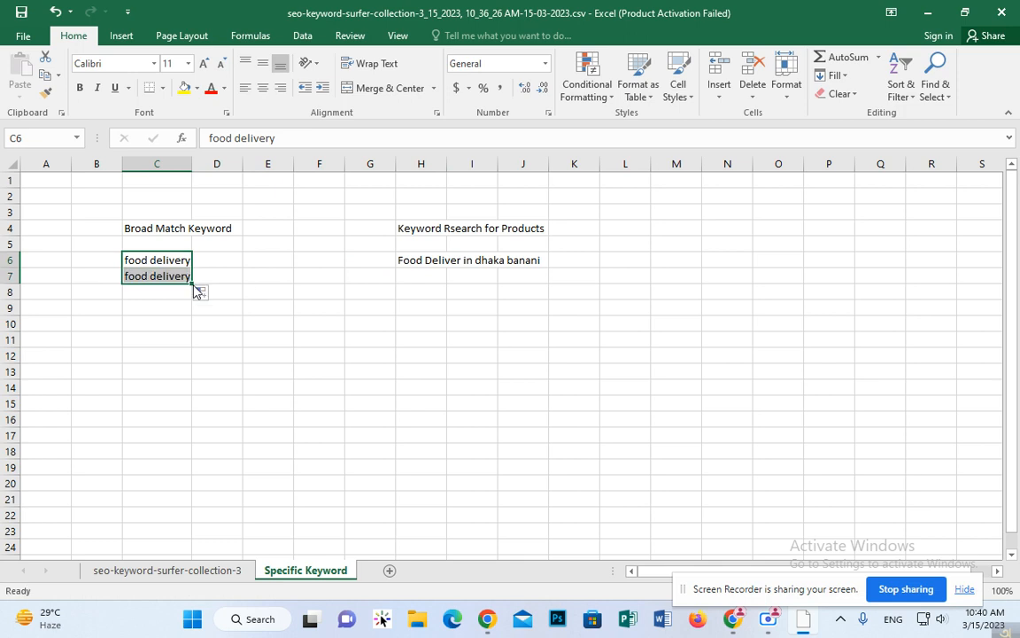
Step: Enter the specific keyword "Best Food Delivery in dhaka banani" in cell H7
left_click(413, 280)
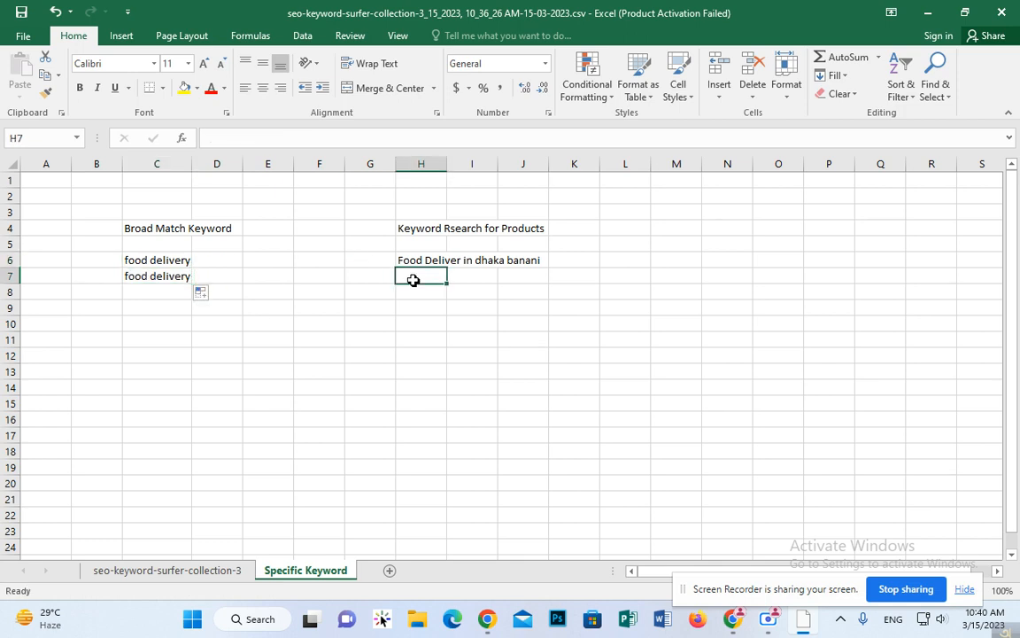
type("Best")
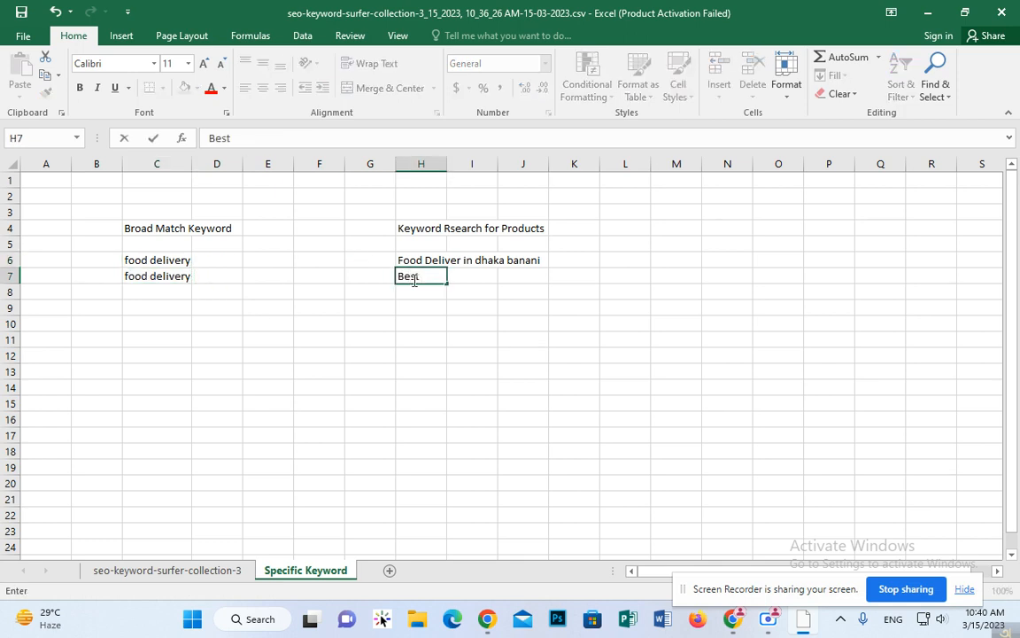
type(" Food Delivery")
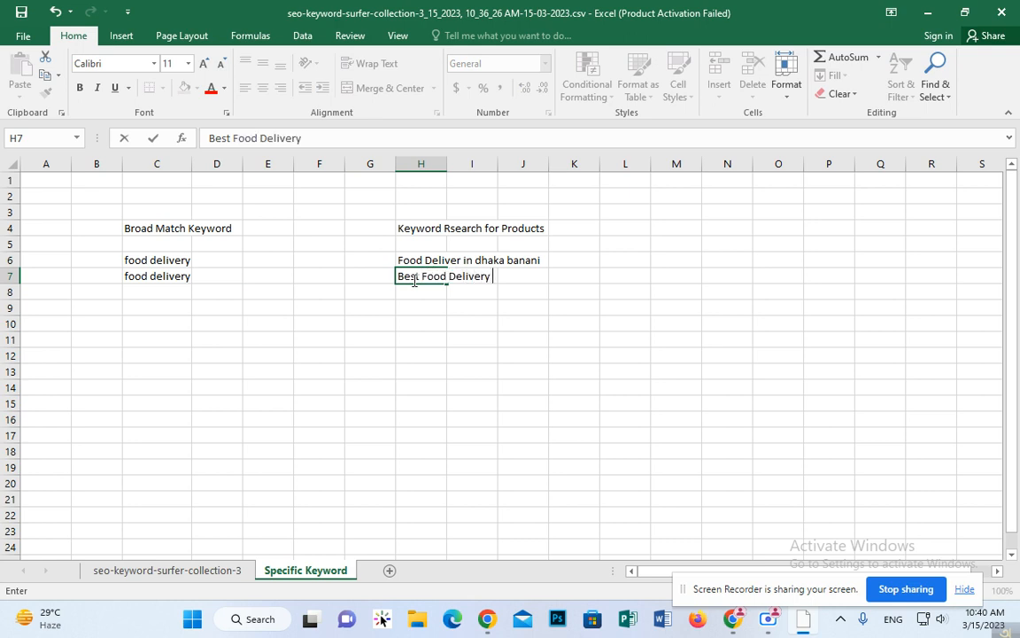
type(" in dhaka ")
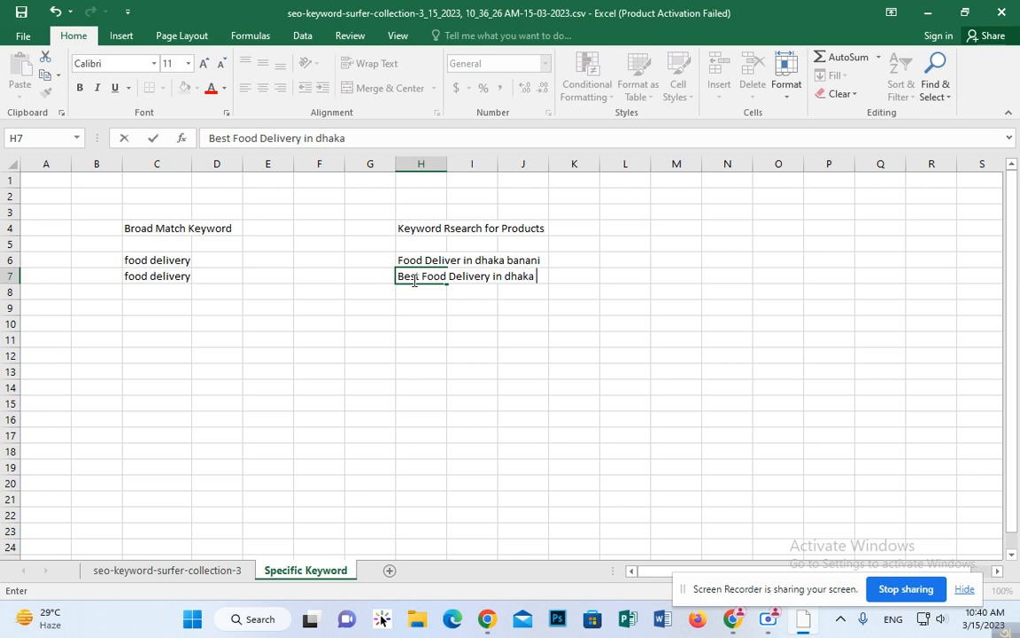
type("banani")
left_click(442, 344)
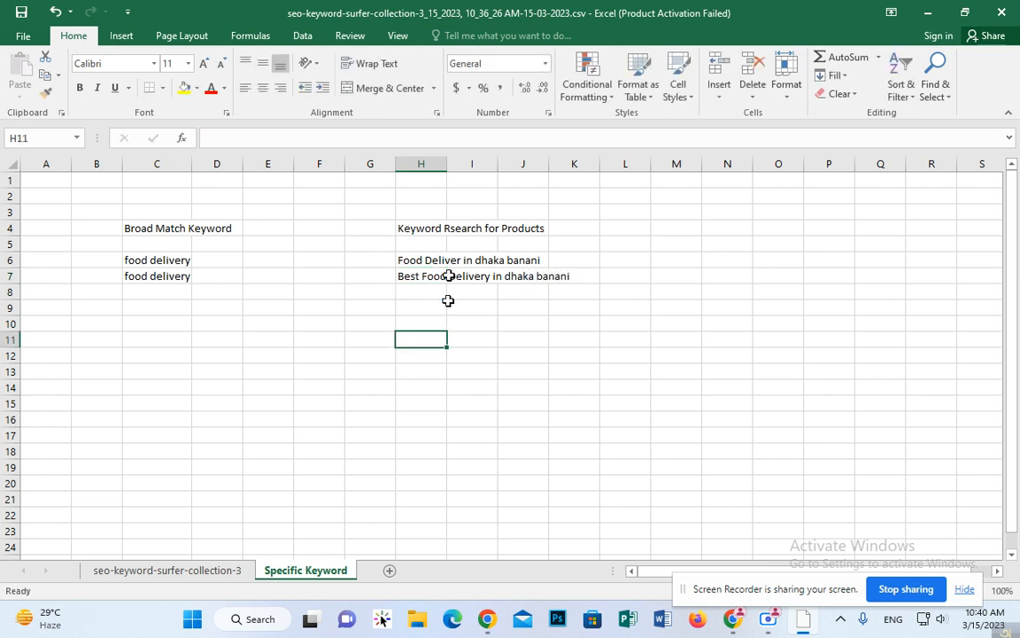
left_click(155, 259)
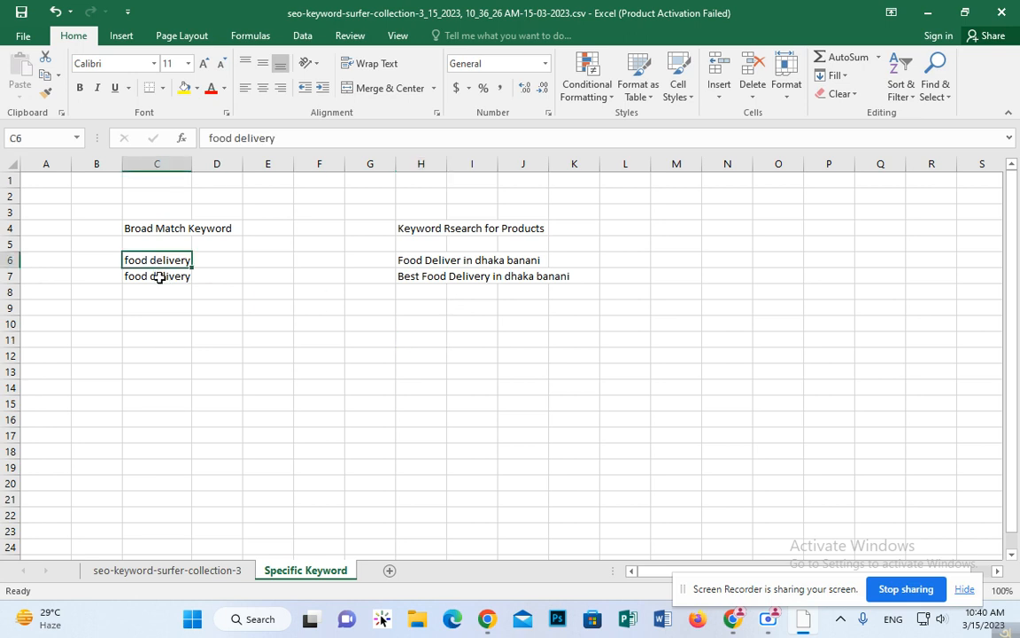
left_click(159, 278)
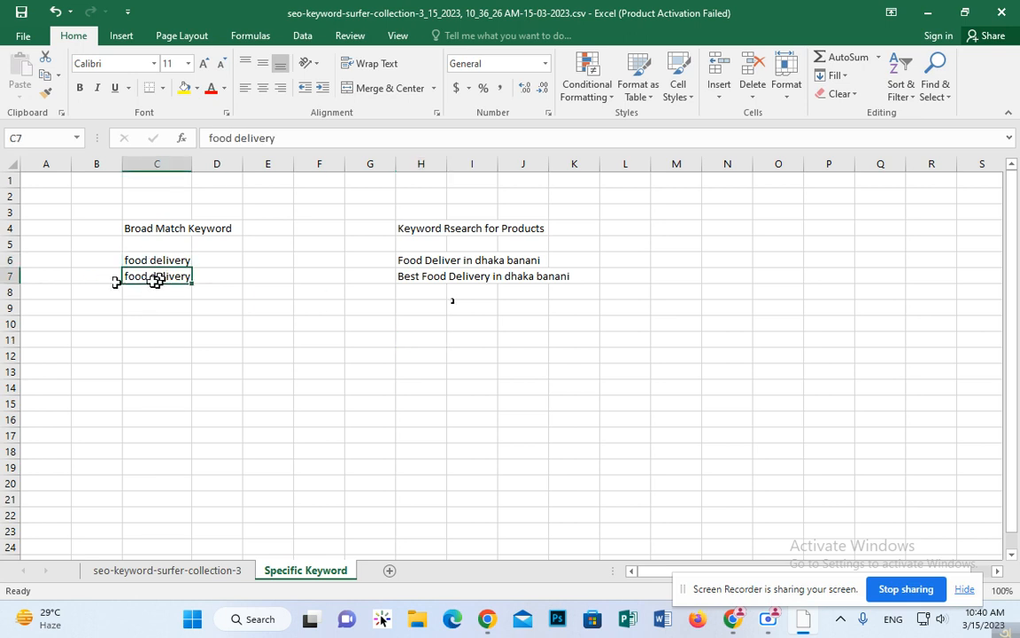
left_click(489, 276)
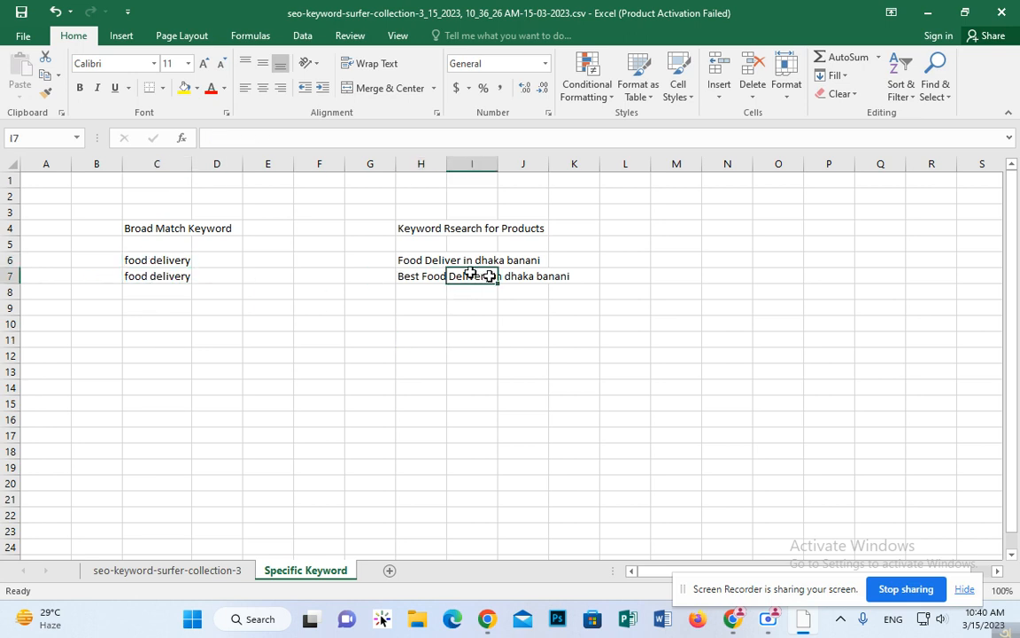
left_click(436, 279)
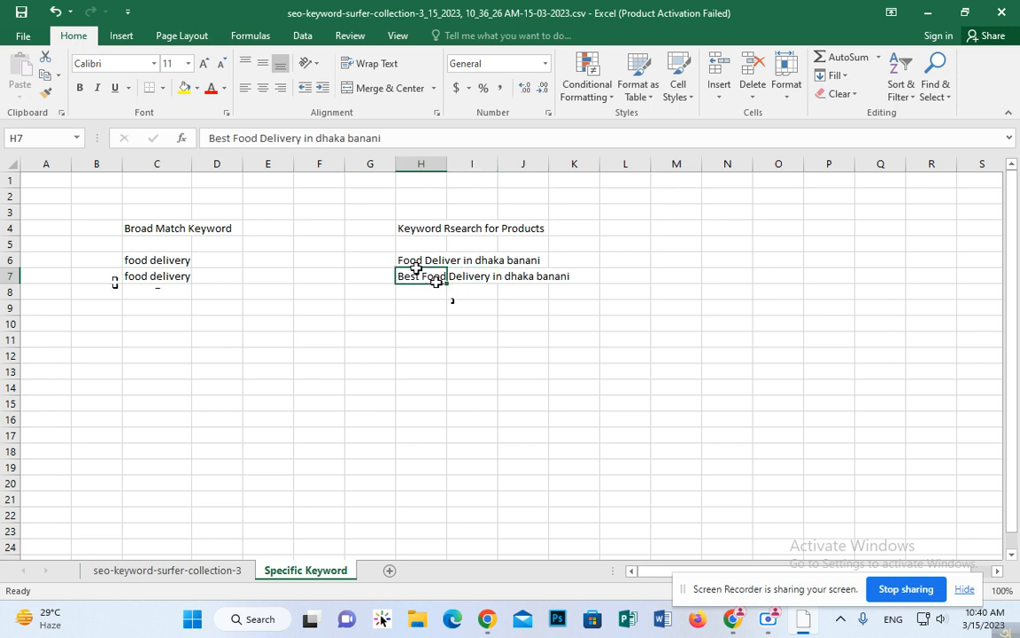
Step: Correct the keyword in cell H6 to read "Food Delivery in dhaka banani"
left_click(470, 259)
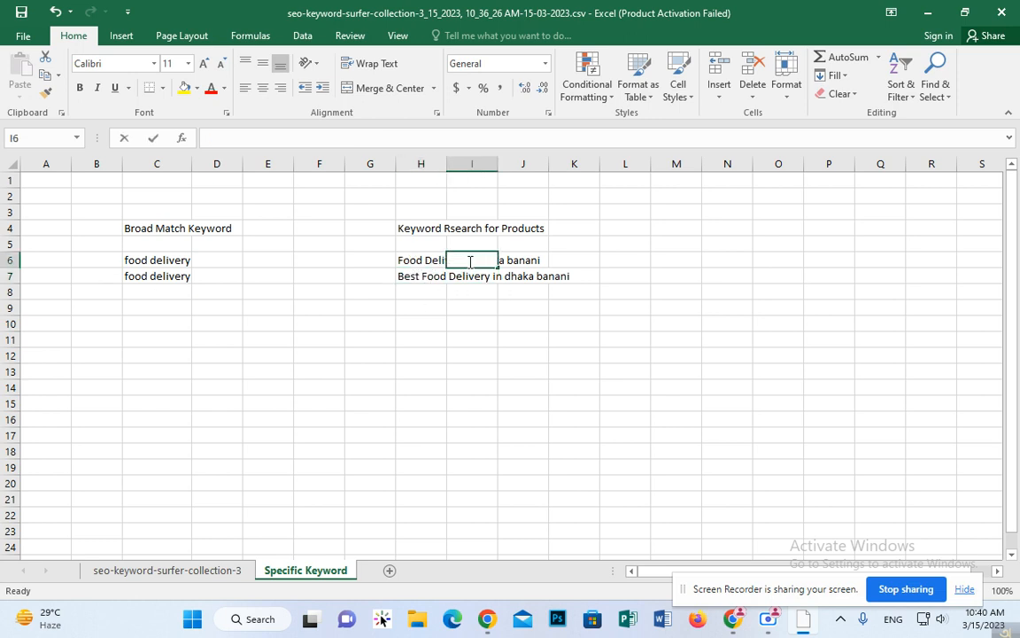
double_click(455, 259)
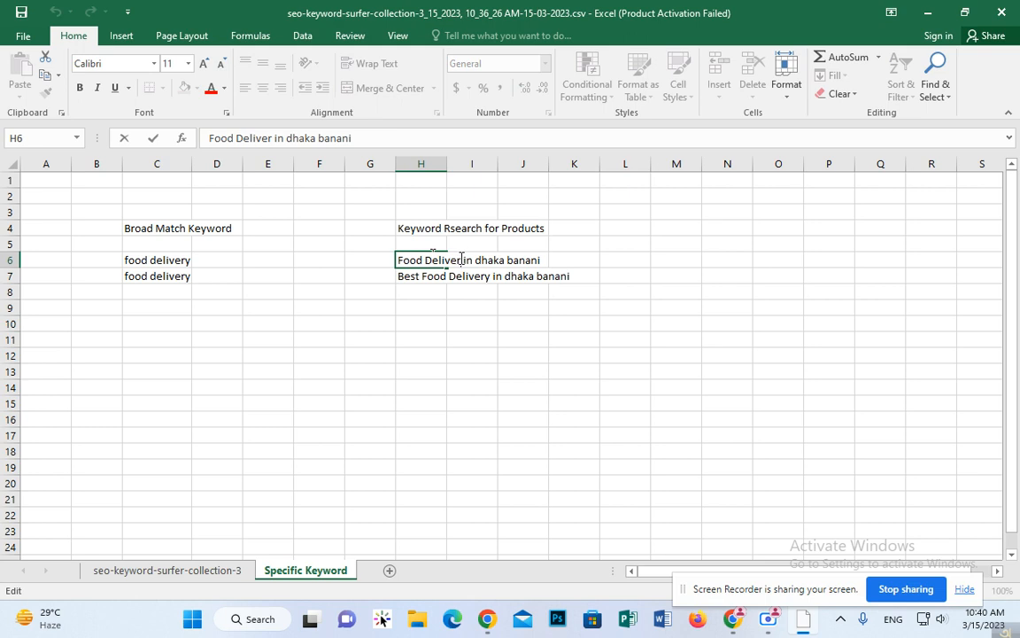
type("y")
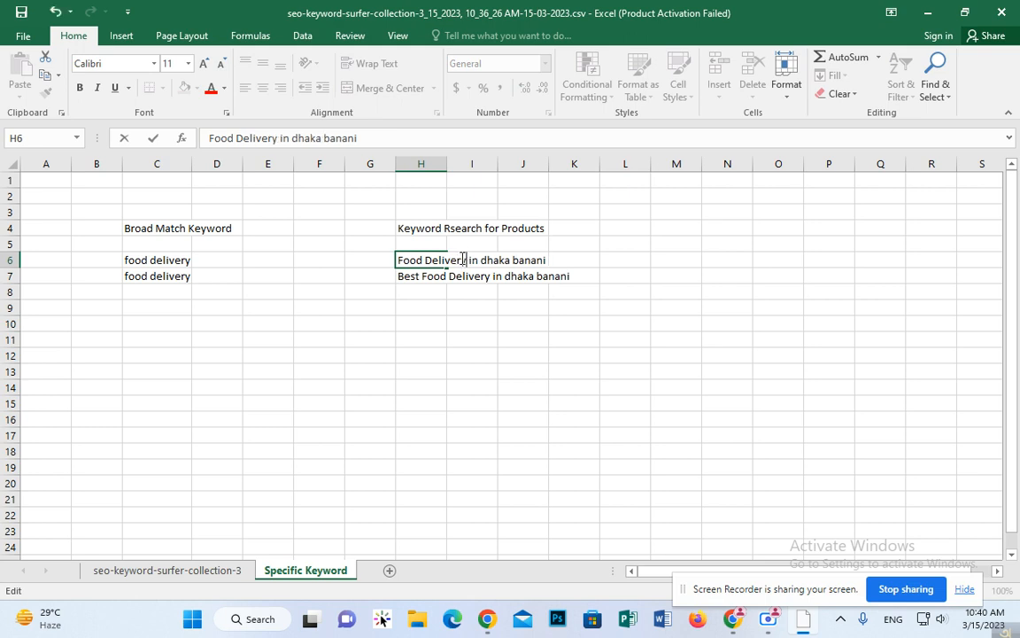
left_click(498, 354)
left_click(419, 255)
left_click(458, 275)
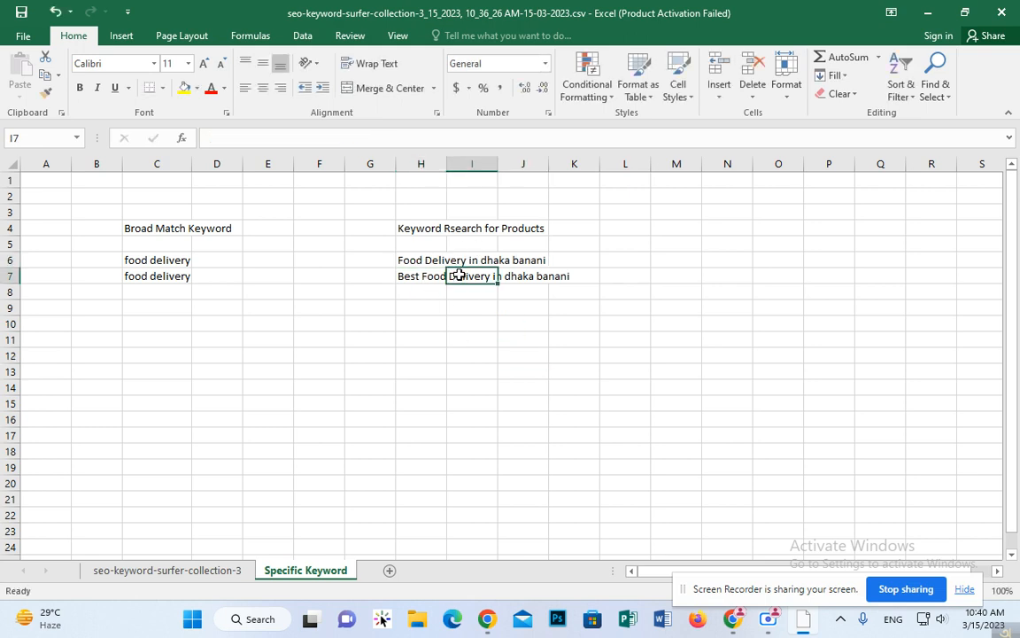
left_click(433, 260)
left_click(466, 276)
left_click(130, 291)
Step: Fill "food delivery" down into C8 and enter the specific keyword "Best Biriyani Food Delivery in Dhaka banani" in H8
left_click(156, 275)
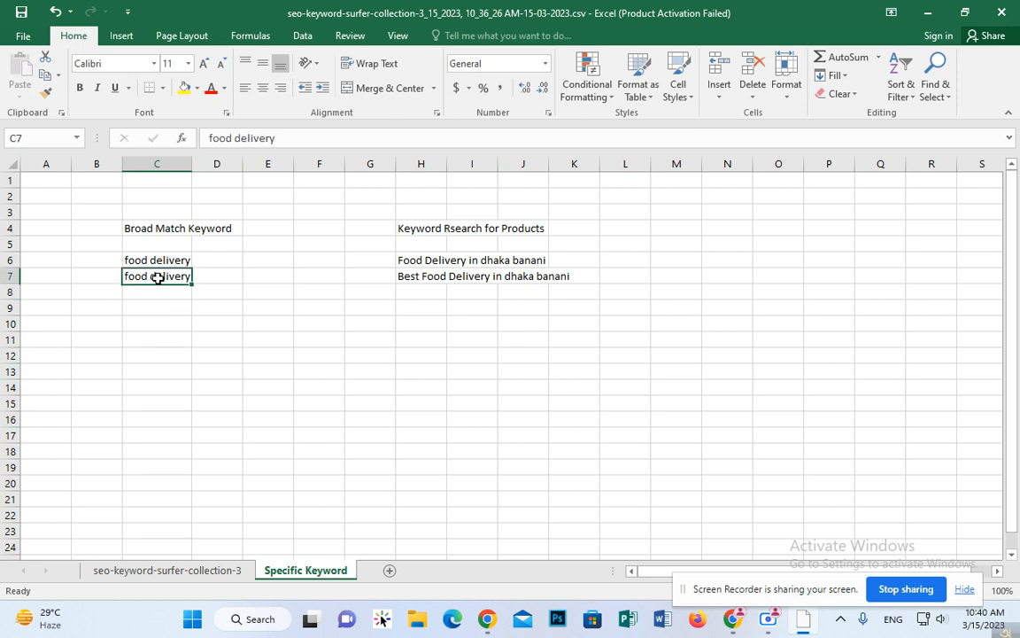
left_click_drag(192, 283, 199, 301)
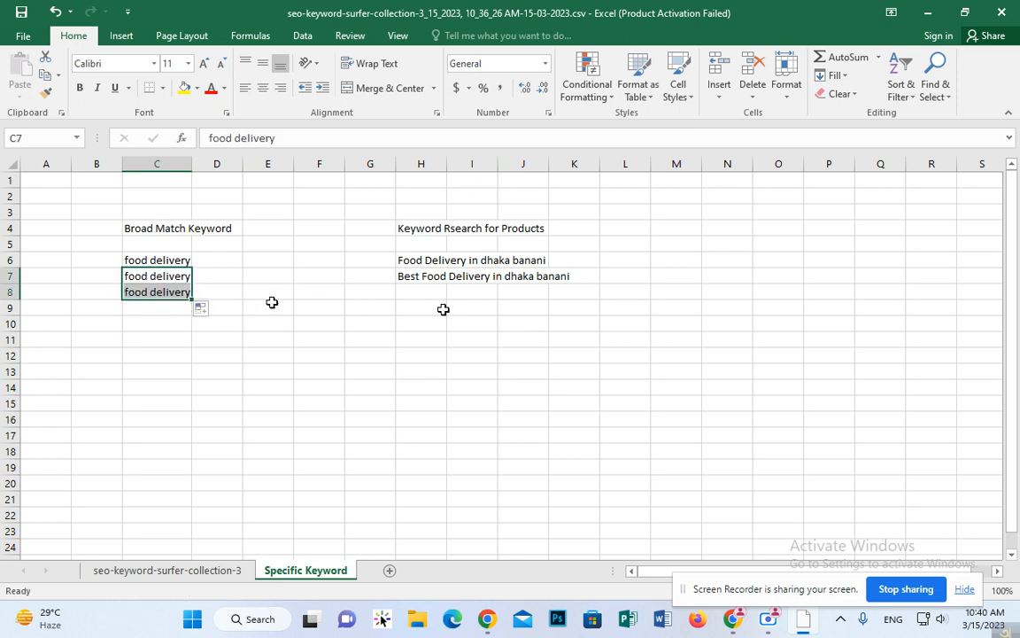
left_click(414, 295)
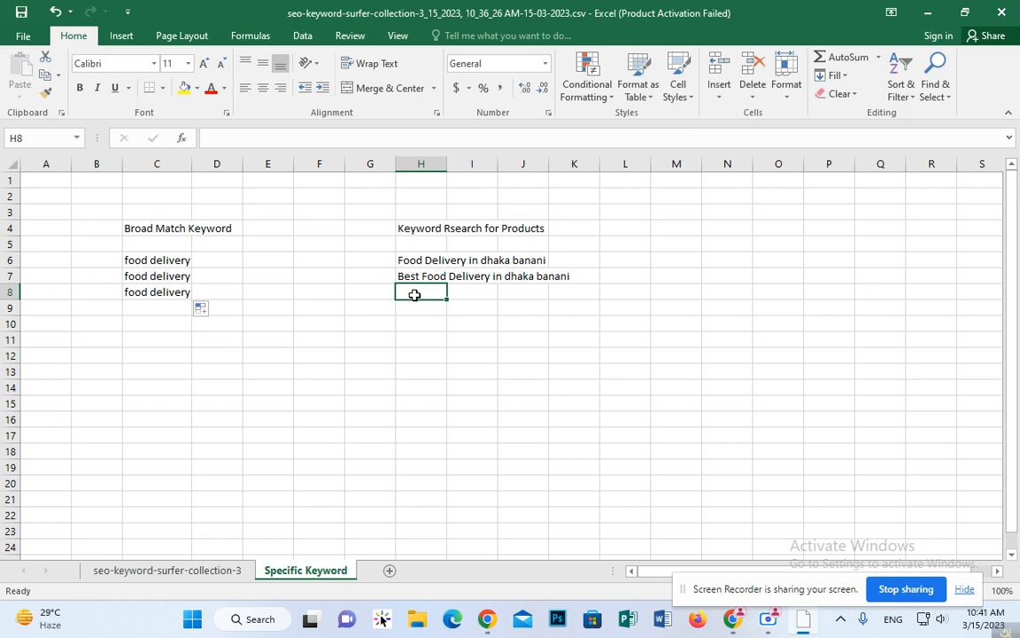
type("Bes")
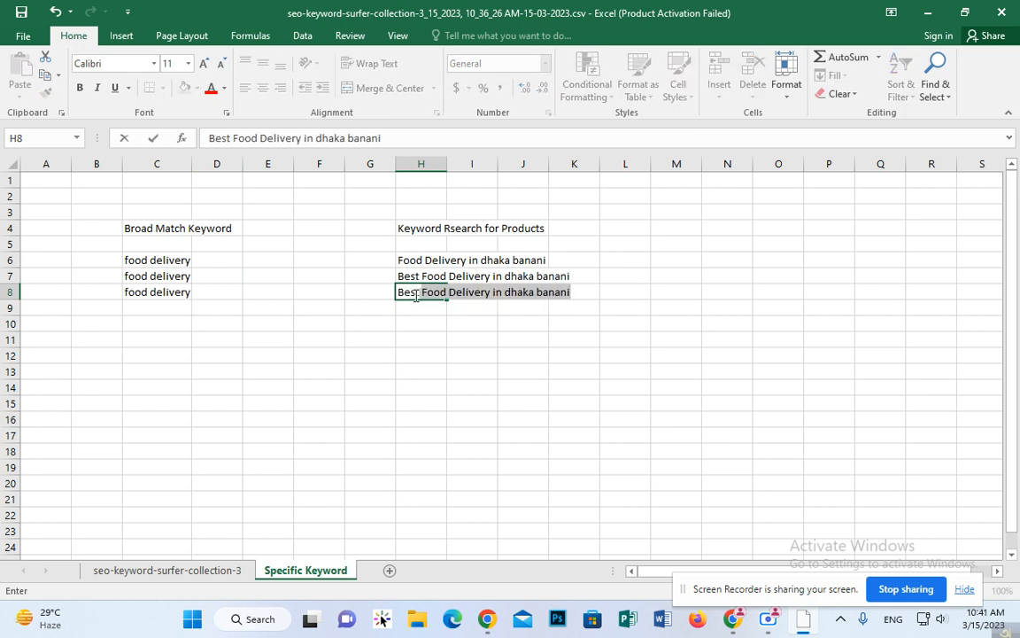
type("t Biriyan")
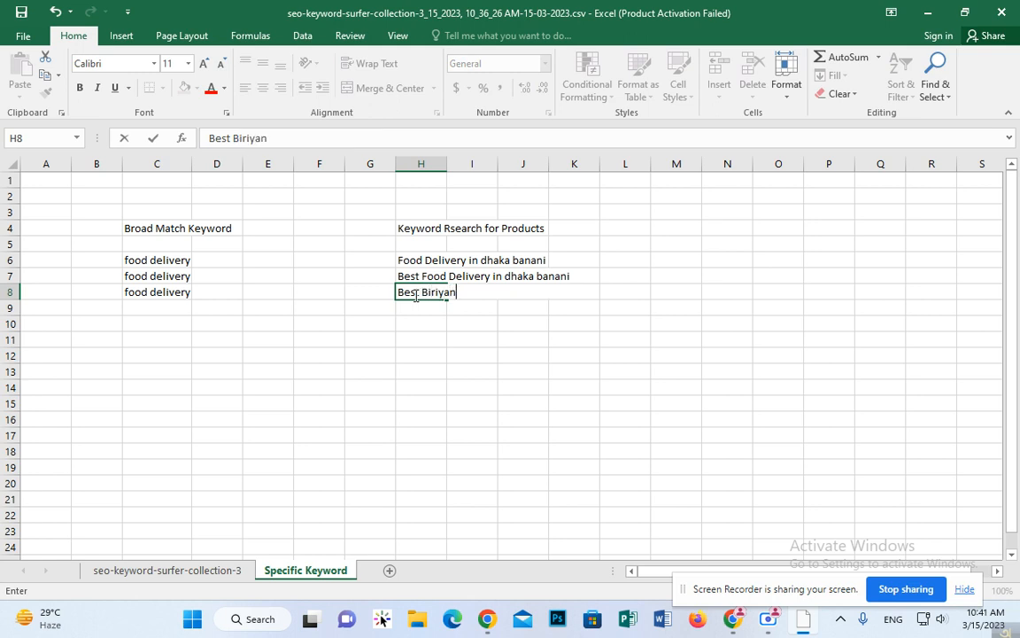
type("i Food Deliver")
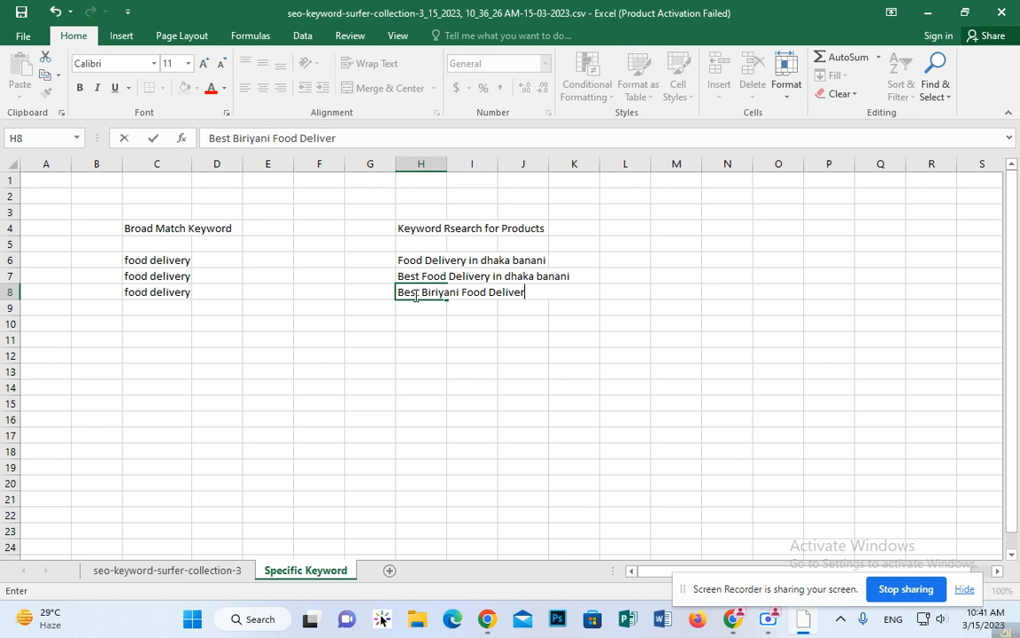
type("y in Dhaka bana")
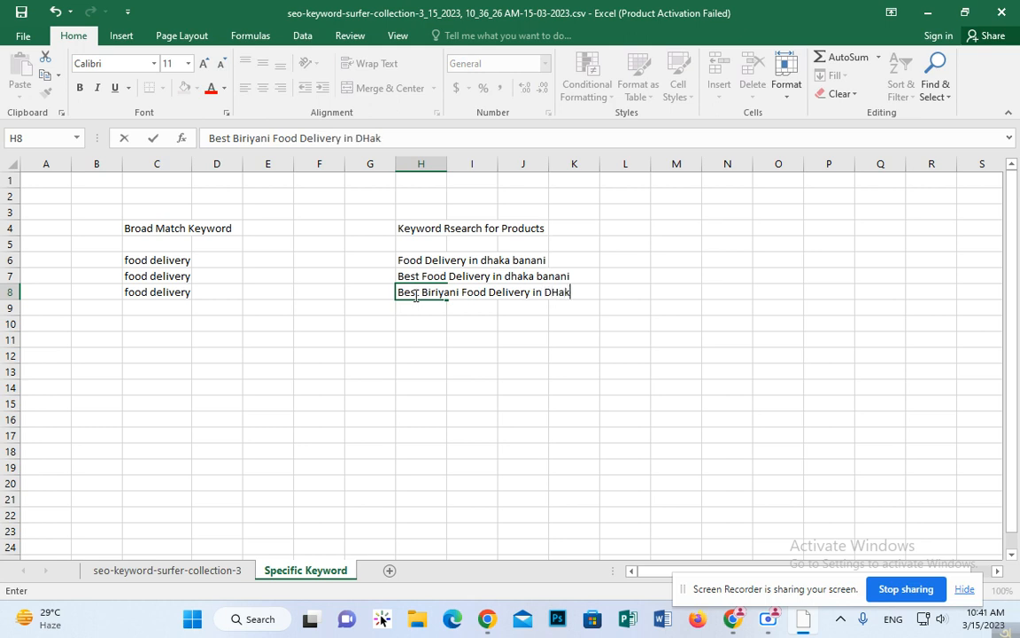
type("ni")
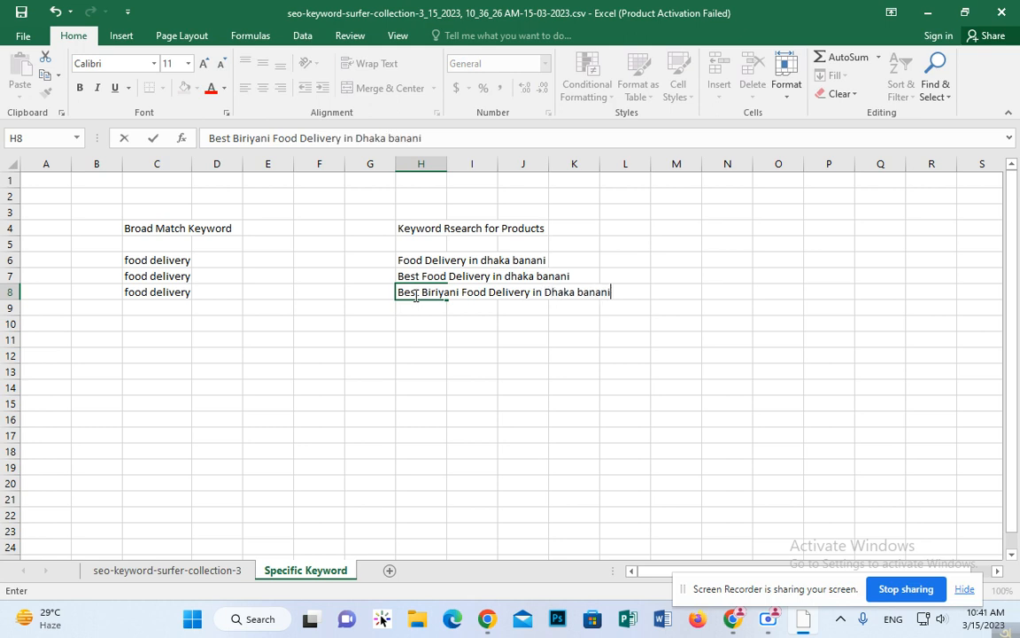
left_click(713, 328)
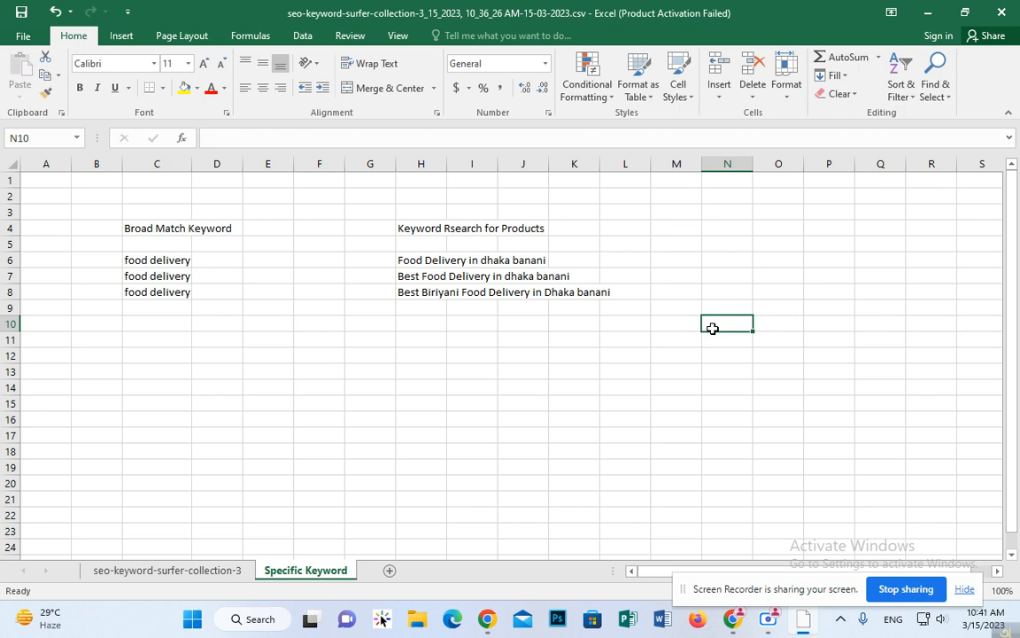
Step: Fill "food delivery" down into C9 and enter the specific keyword "Best Mutton Biriyani Food Delivery in Dhaka Banani" in H9
left_click(183, 290)
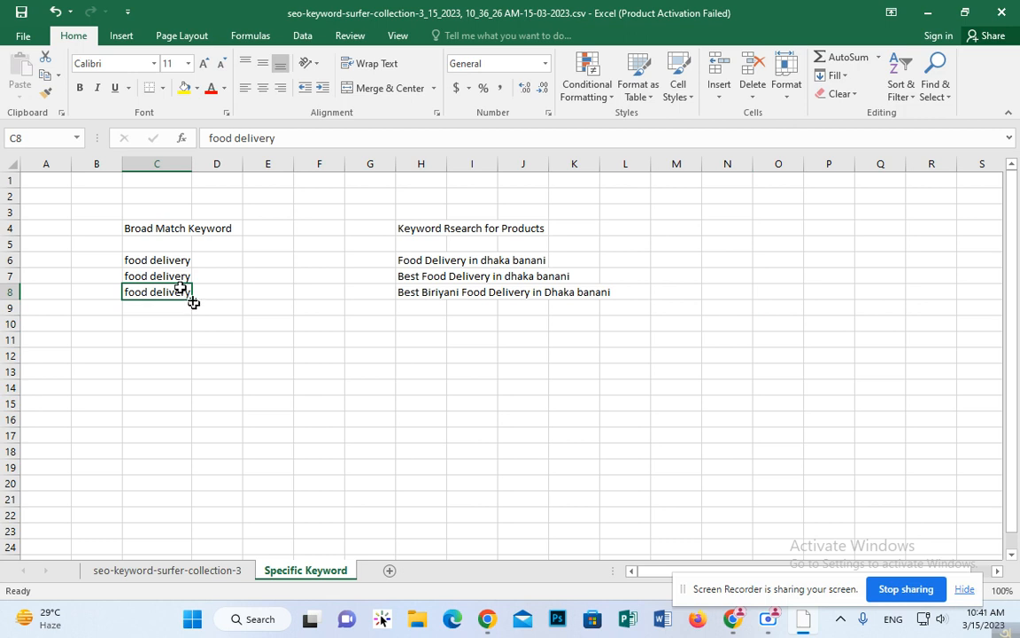
left_click_drag(193, 302, 193, 316)
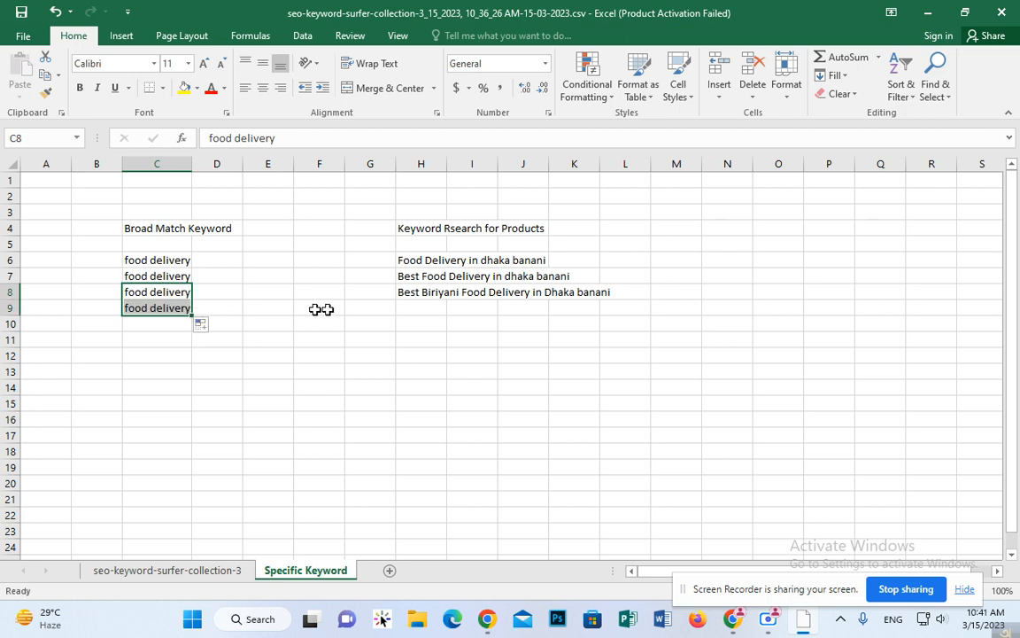
left_click(417, 310)
double_click(418, 310)
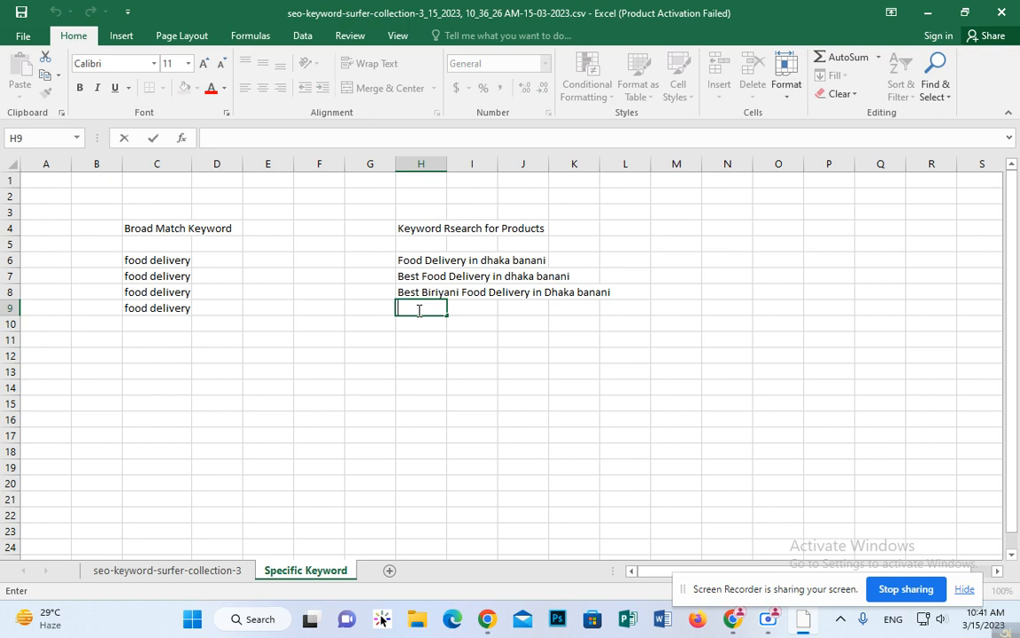
type("Best Mutt")
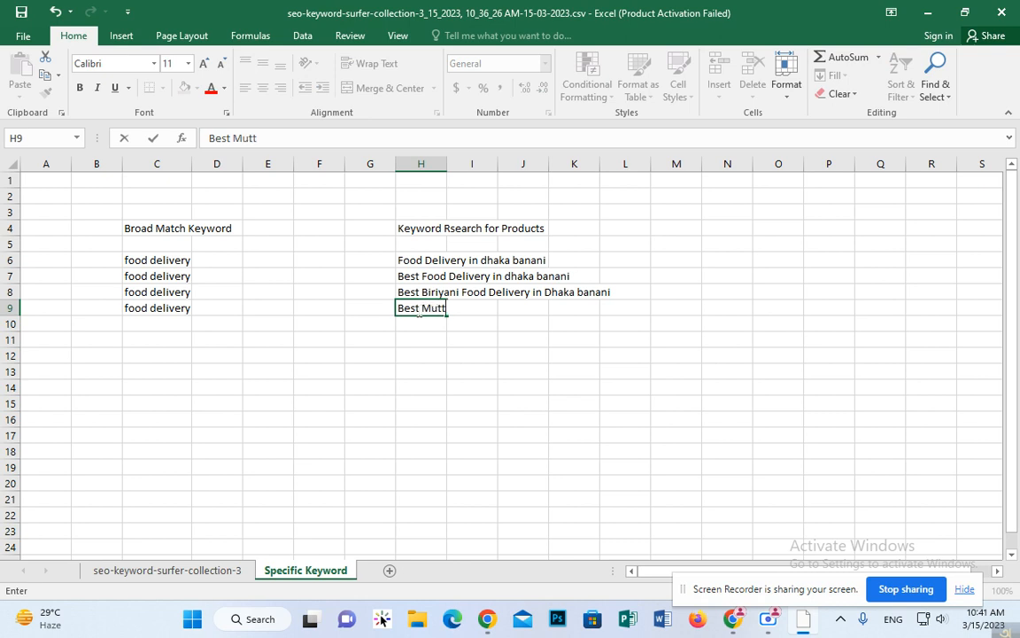
type("on Biriyani F")
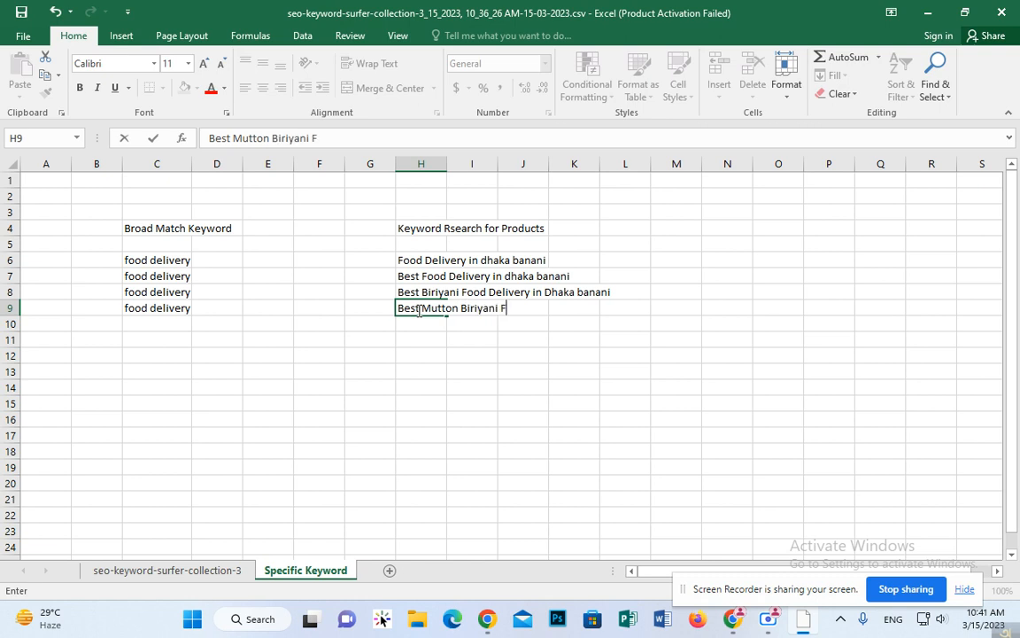
type("ood Deliveryu")
key("BackSpace")
key("BackSpace")
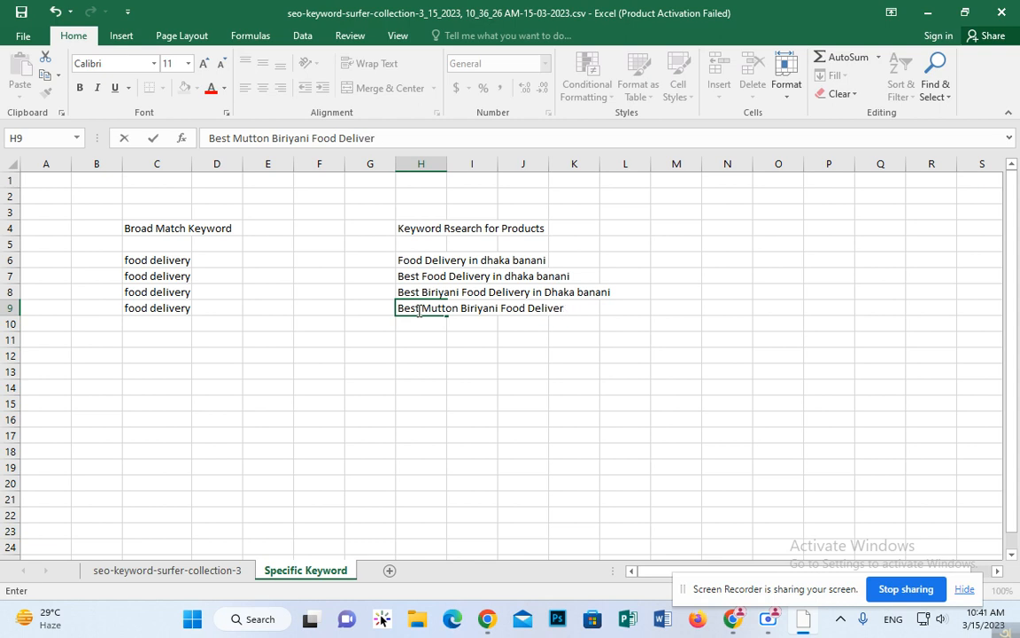
type("y in Dhaka Banani")
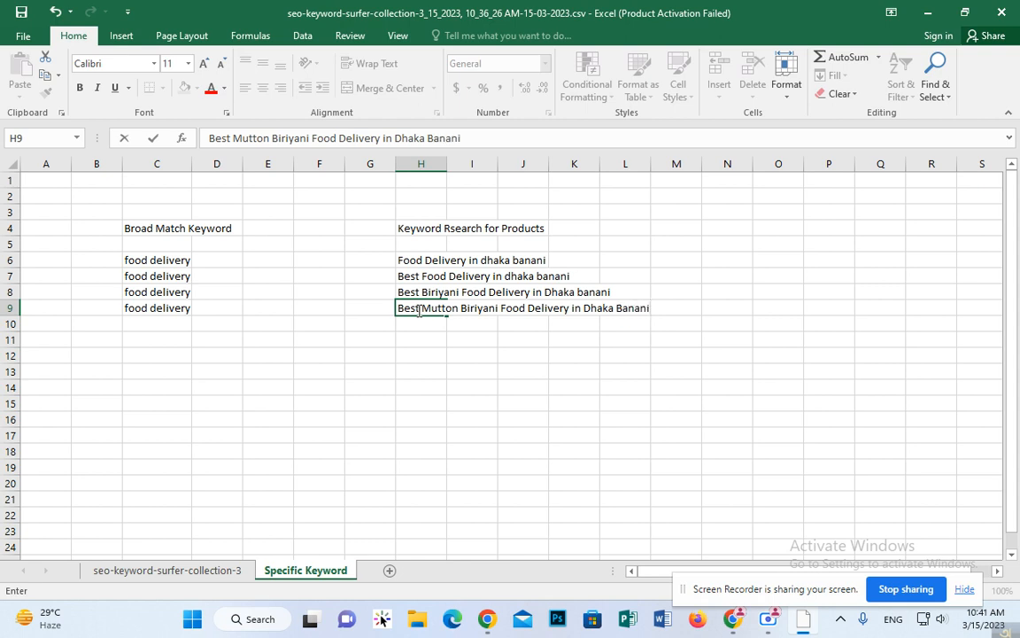
Step: Commit the keyword in H9 and compare it with the biriyani keyword in H8
left_click(469, 342)
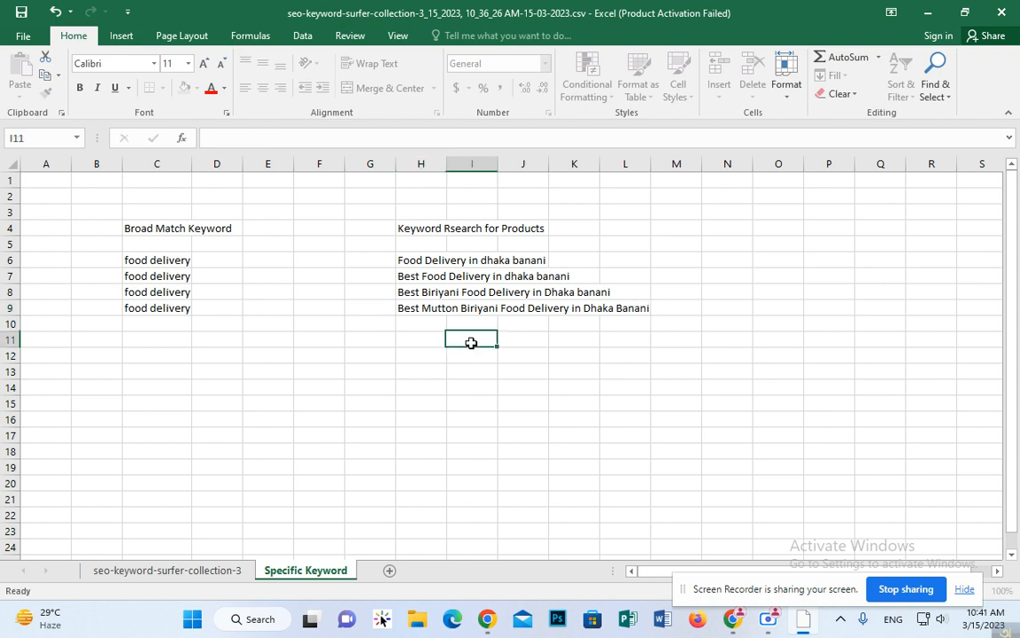
left_click(423, 302)
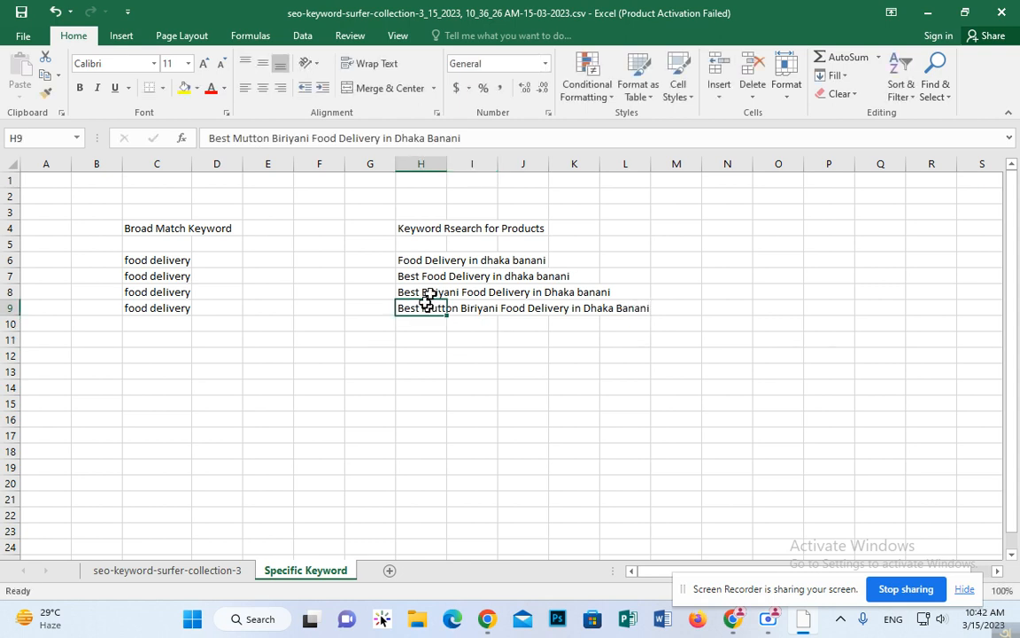
left_click(430, 292)
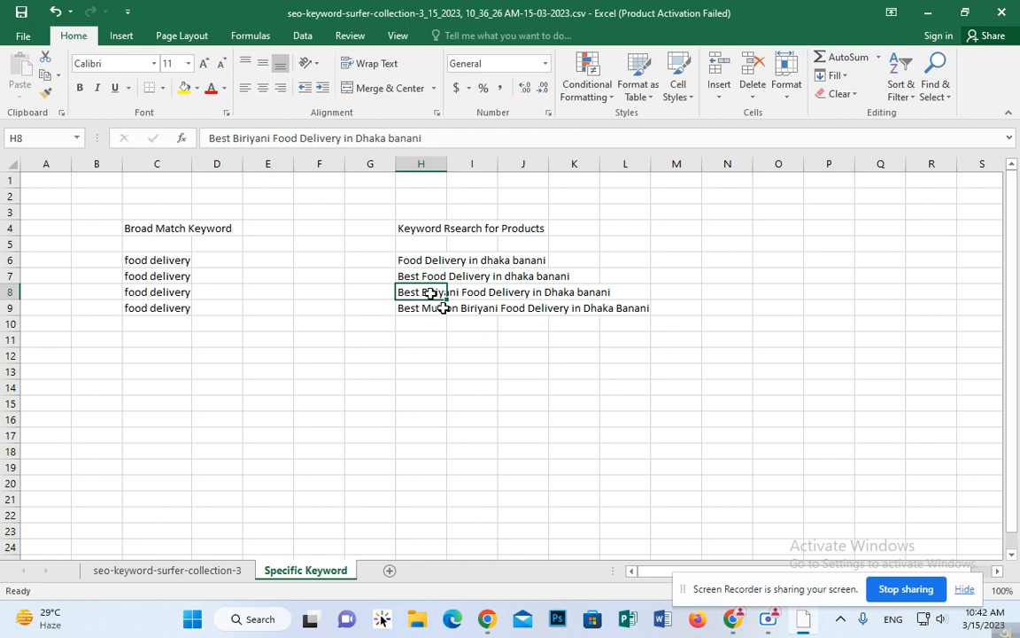
left_click(443, 307)
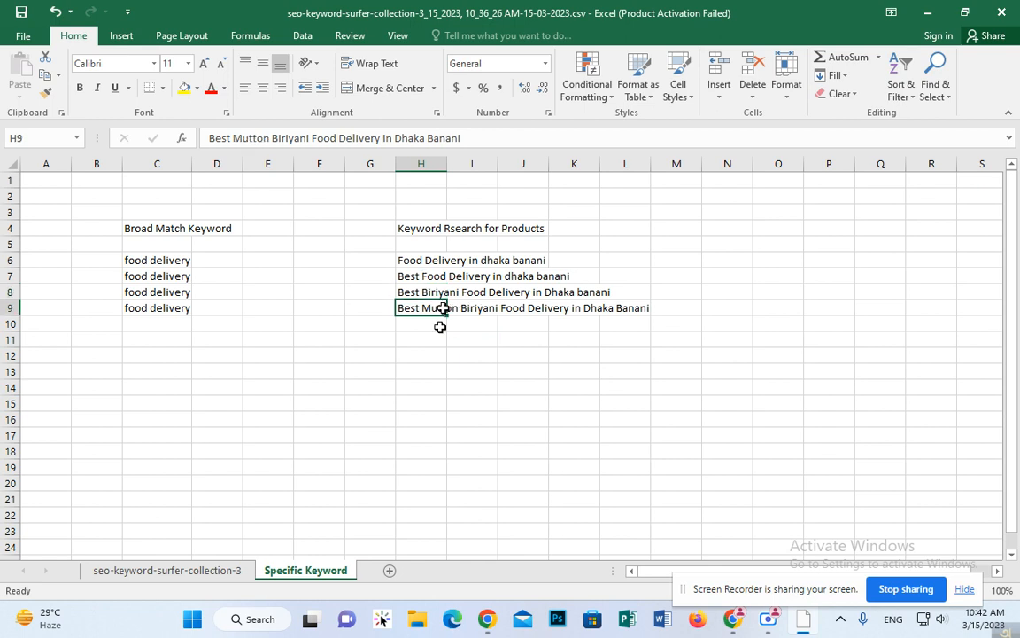
Step: Fill "food delivery" down into C10 and enter the specific keyword "Best Chicken Biriyani Food Delivery in Dhaka Banani" in H10
left_click(138, 311)
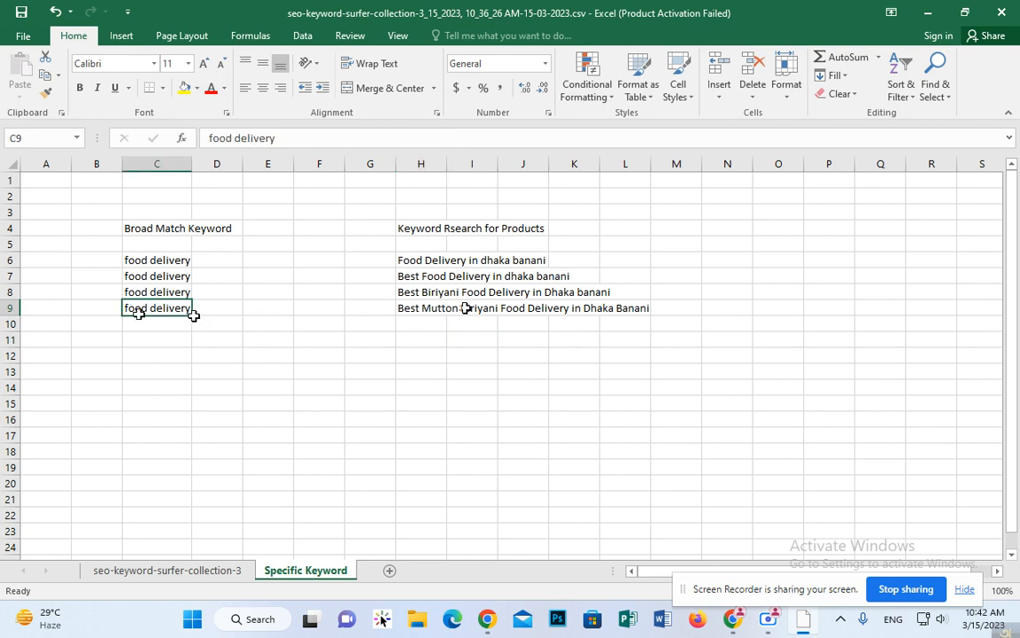
left_click_drag(192, 315, 193, 335)
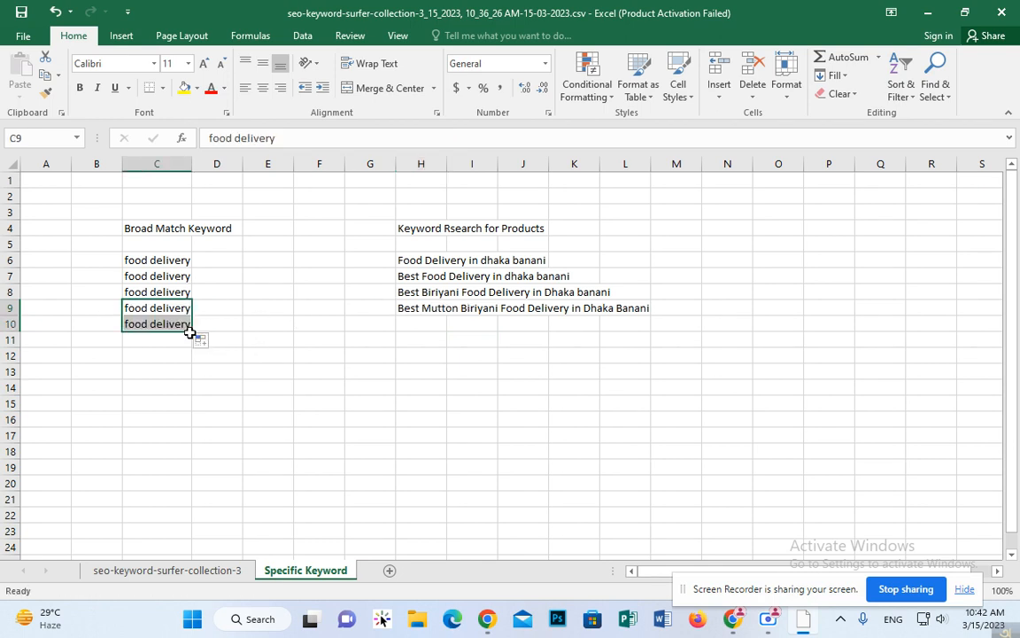
left_click(434, 327)
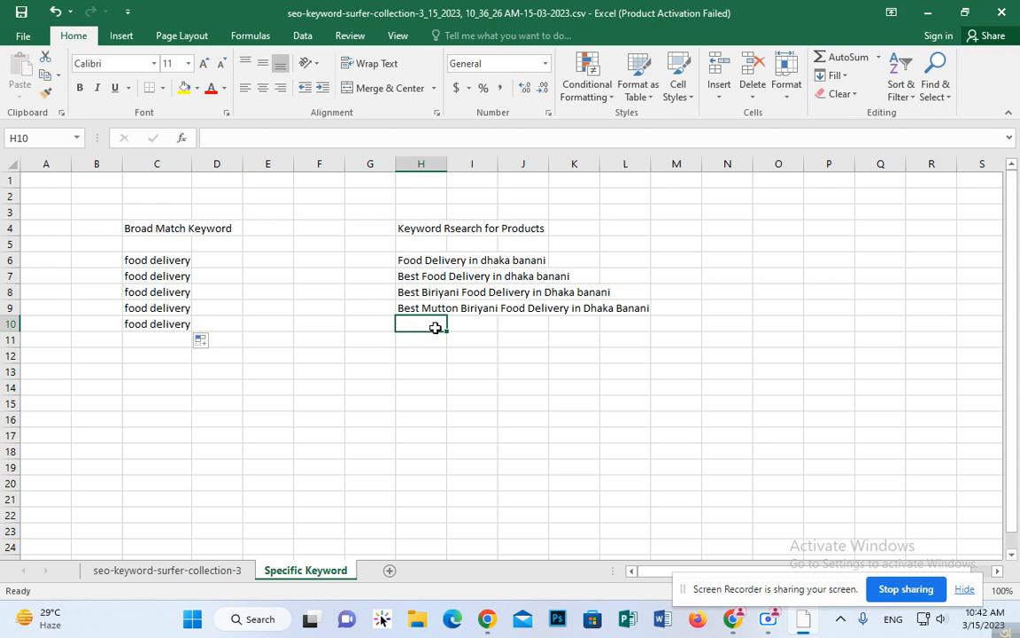
type("Bes")
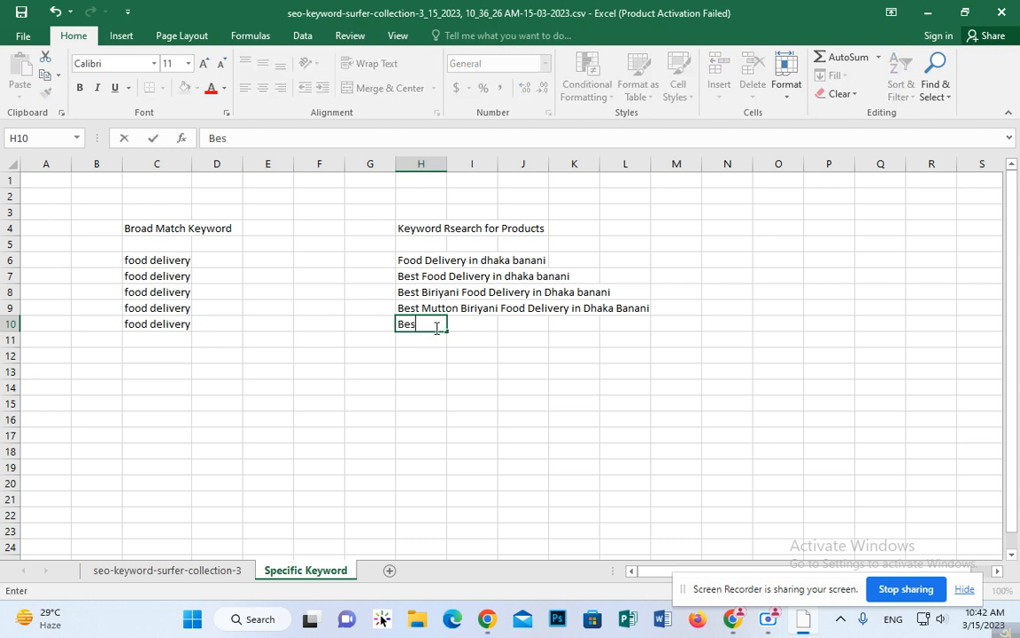
type("t Chicken B")
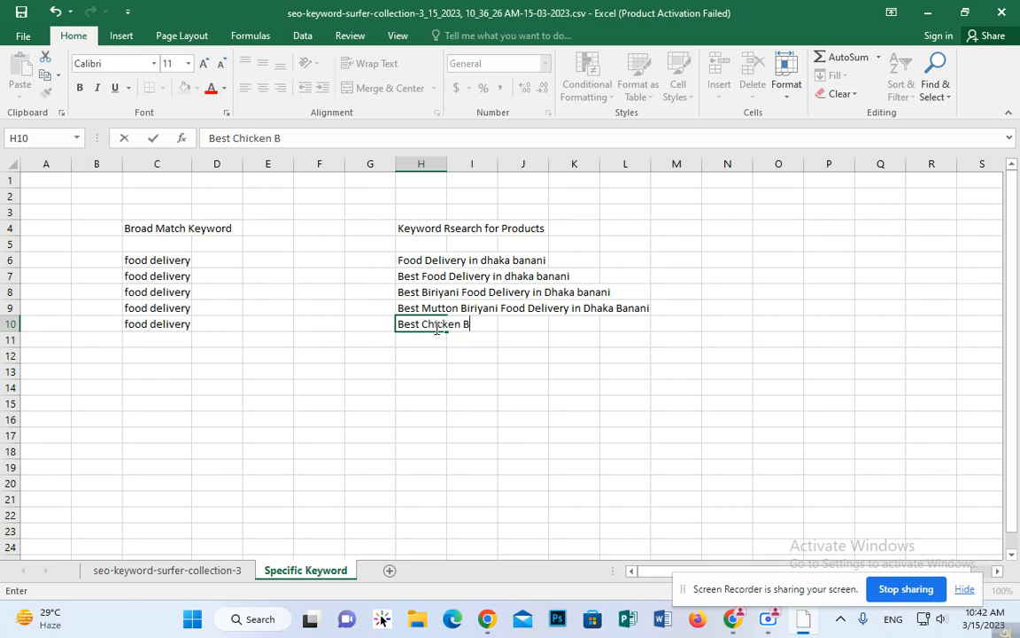
type("iriyani Food D")
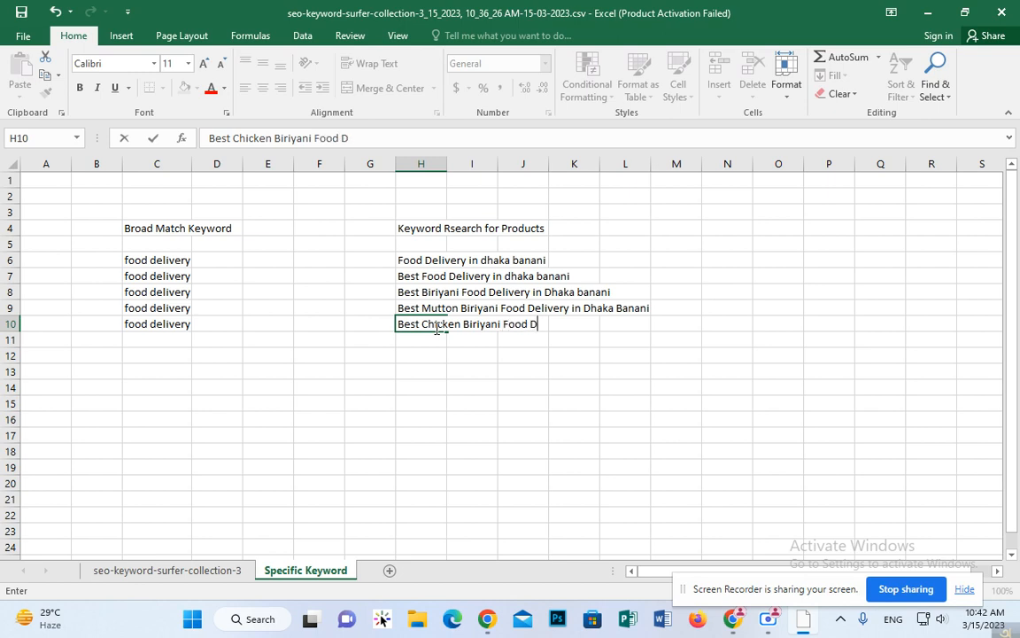
type("elivery in Dhaka ")
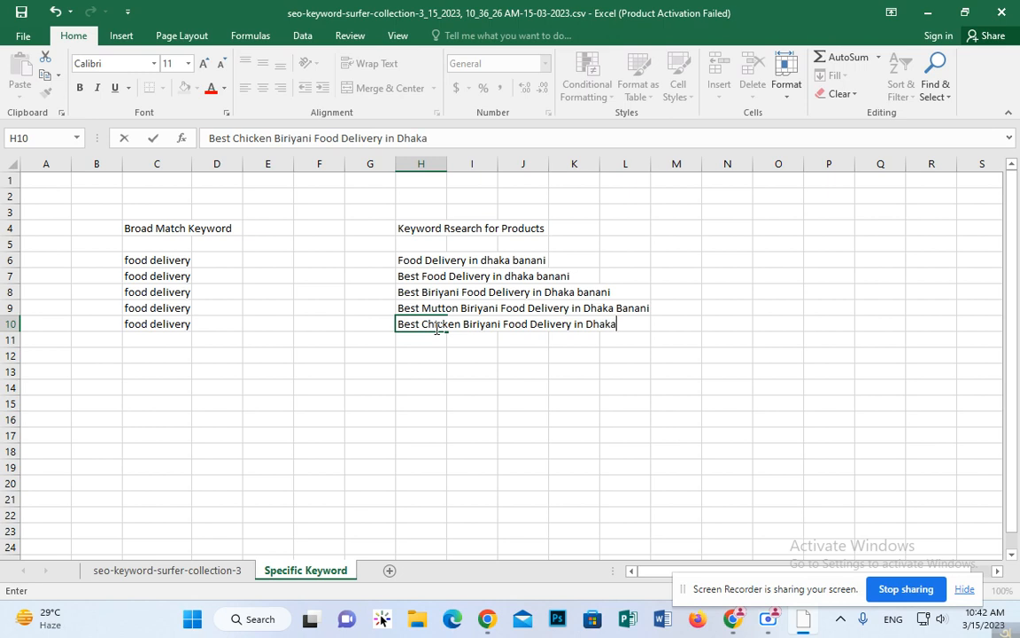
type("Banani")
left_click_drag(544, 240, 546, 235)
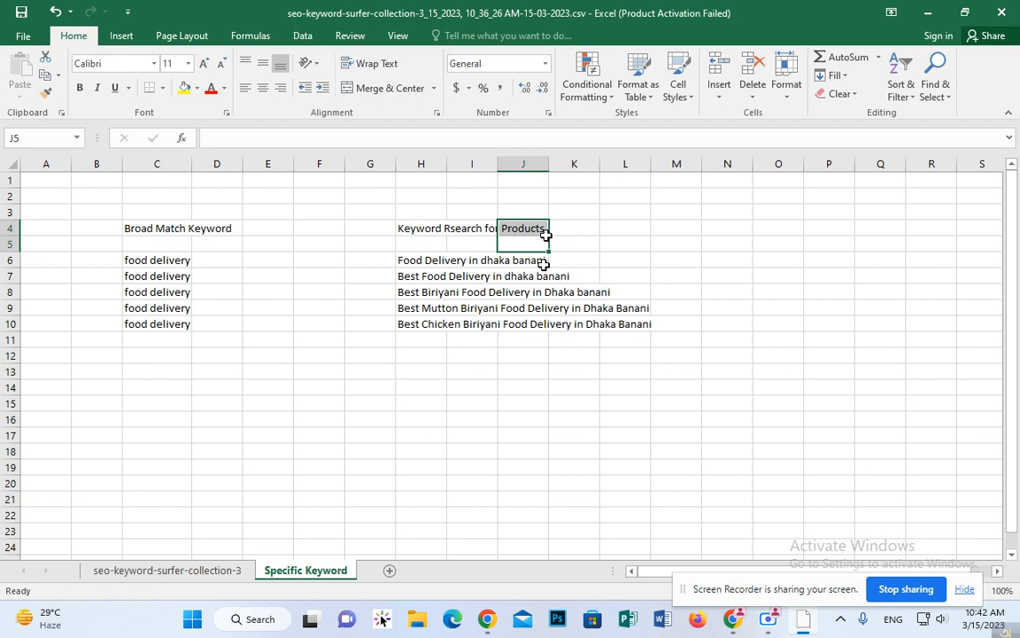
Step: Highlight the "Broad Match Keyword" heading and the "Keyword Rsearch for Products" heading in turn to contrast the two lists
left_click(167, 230)
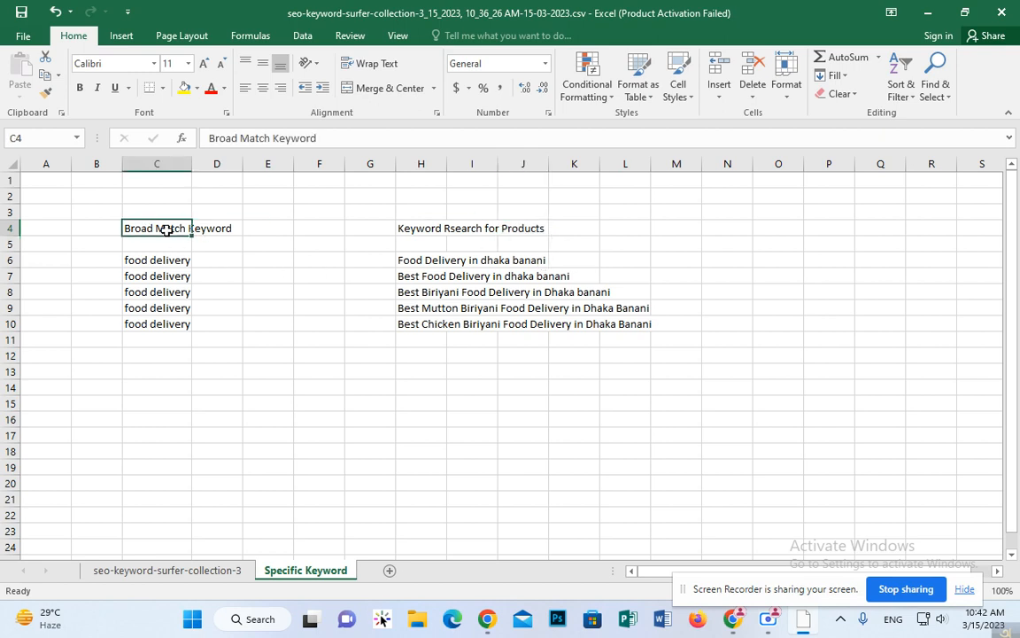
left_click_drag(439, 231, 543, 232)
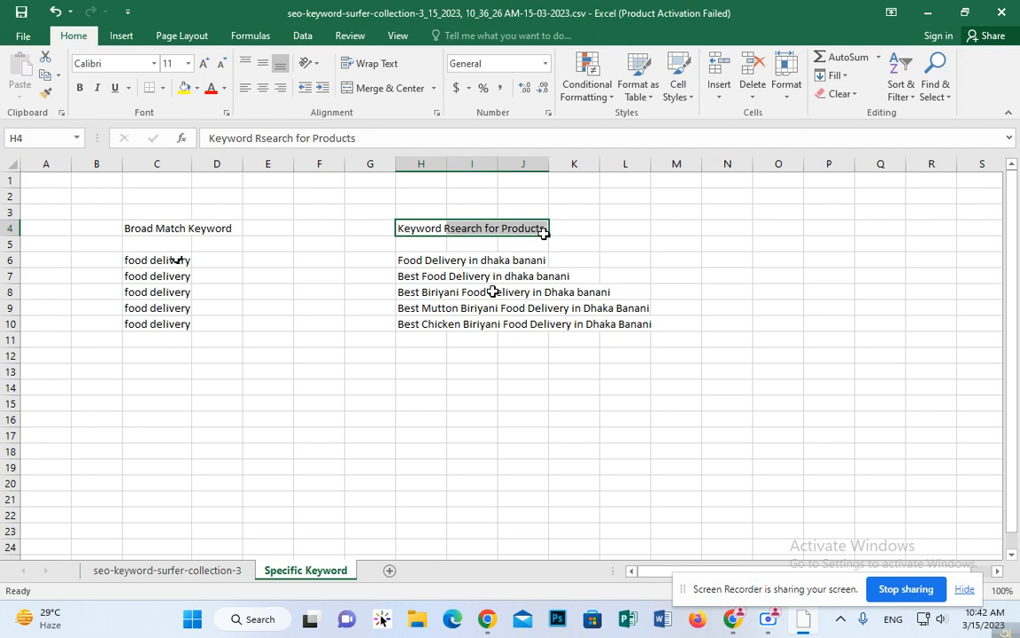
Step: Add a new worksheet after Specific Keyword and name it "Competitor"
left_click(390, 570)
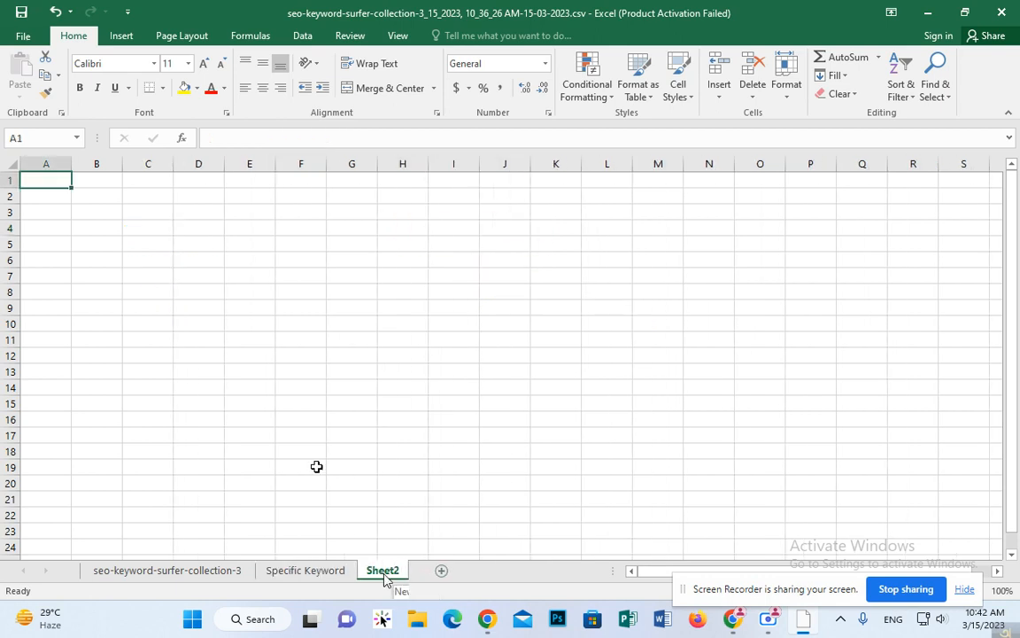
right_click(382, 579)
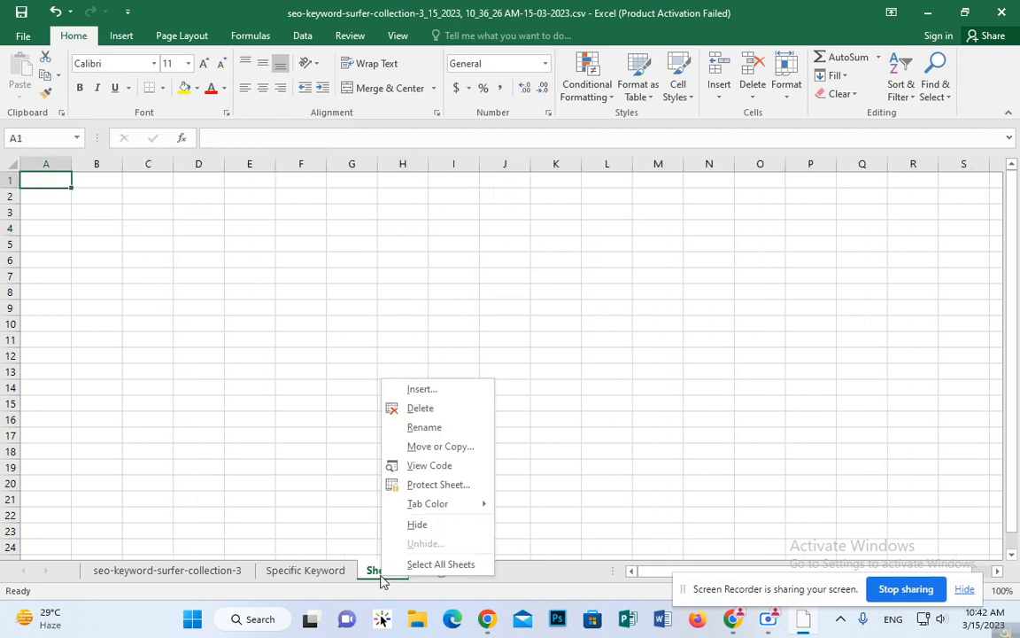
left_click(440, 429)
type("Co")
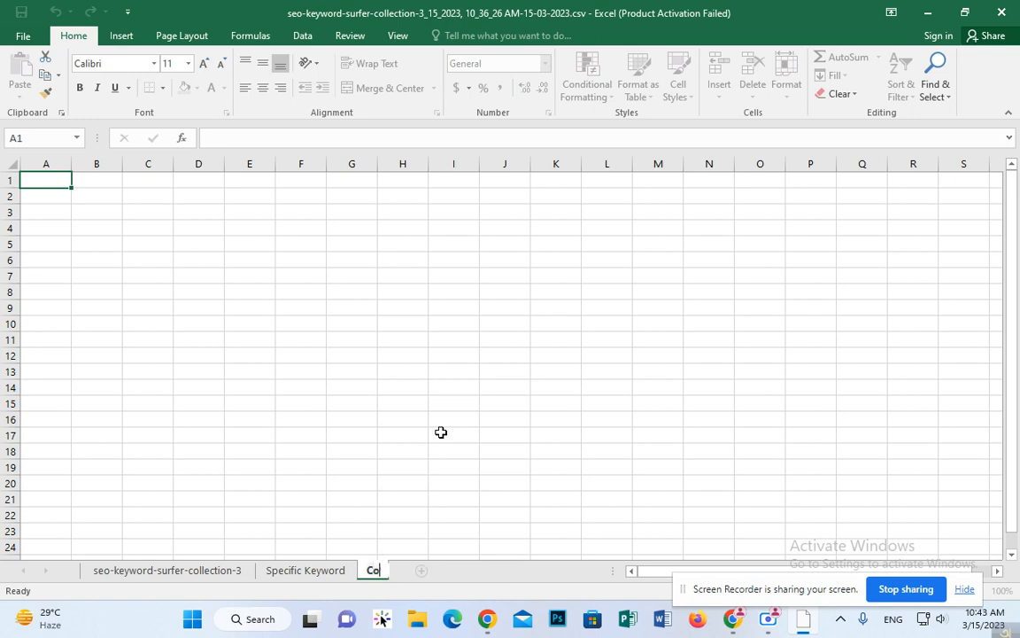
type("mpetitor")
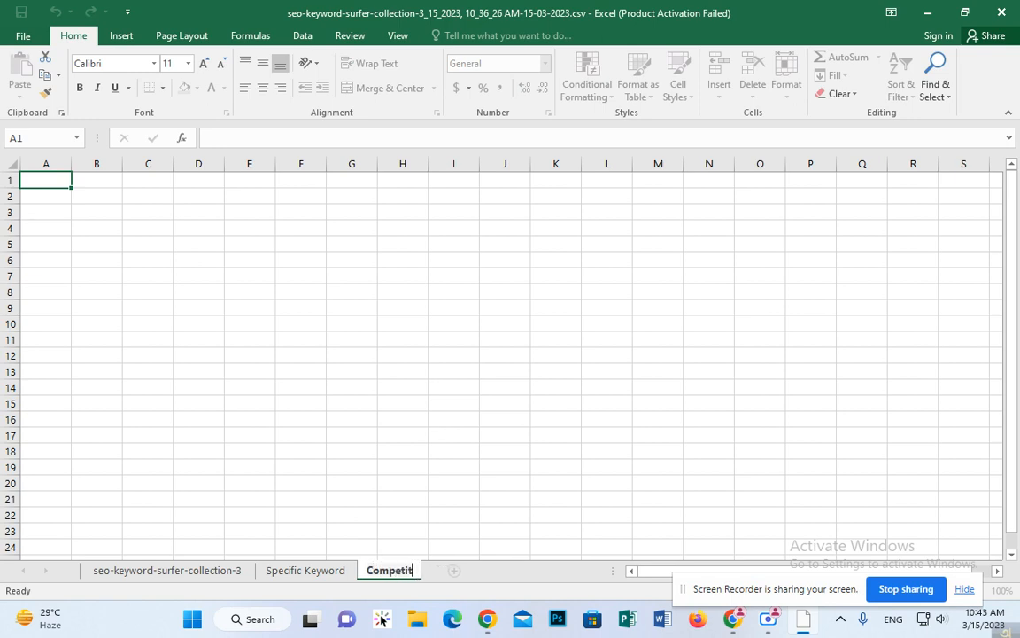
left_click(445, 430)
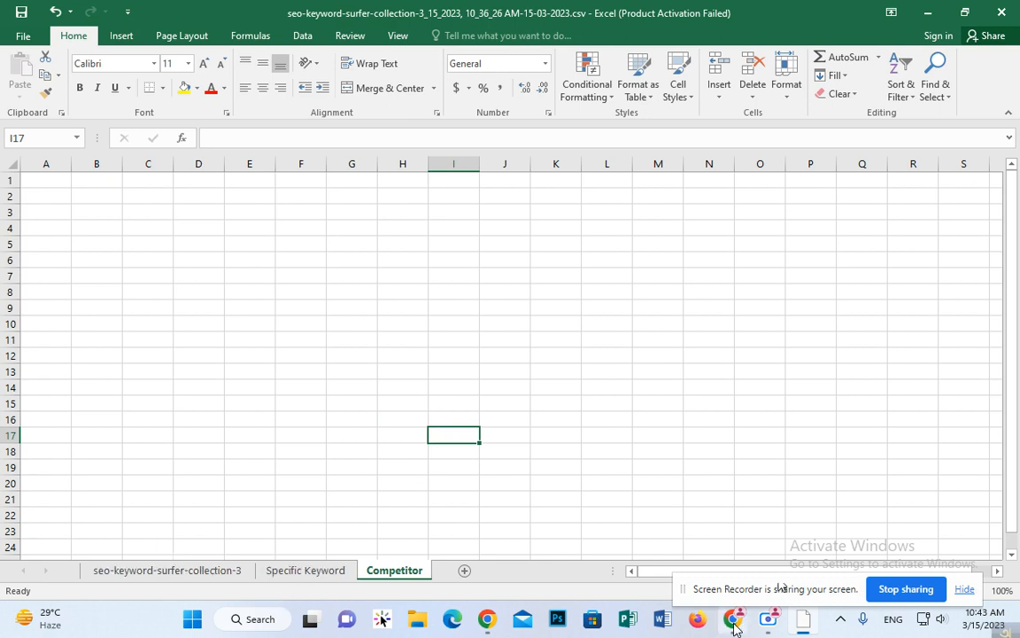
Step: Copy the text "Food Delivery in dhaka banani" from cell H6 of the Specific Keyword sheet
left_click(285, 574)
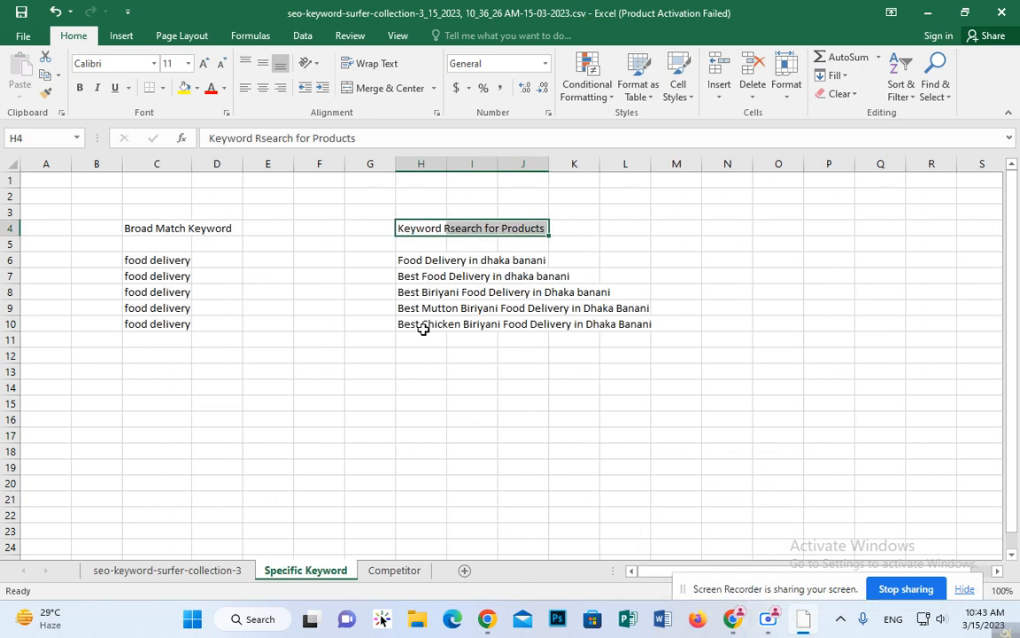
double_click(397, 260)
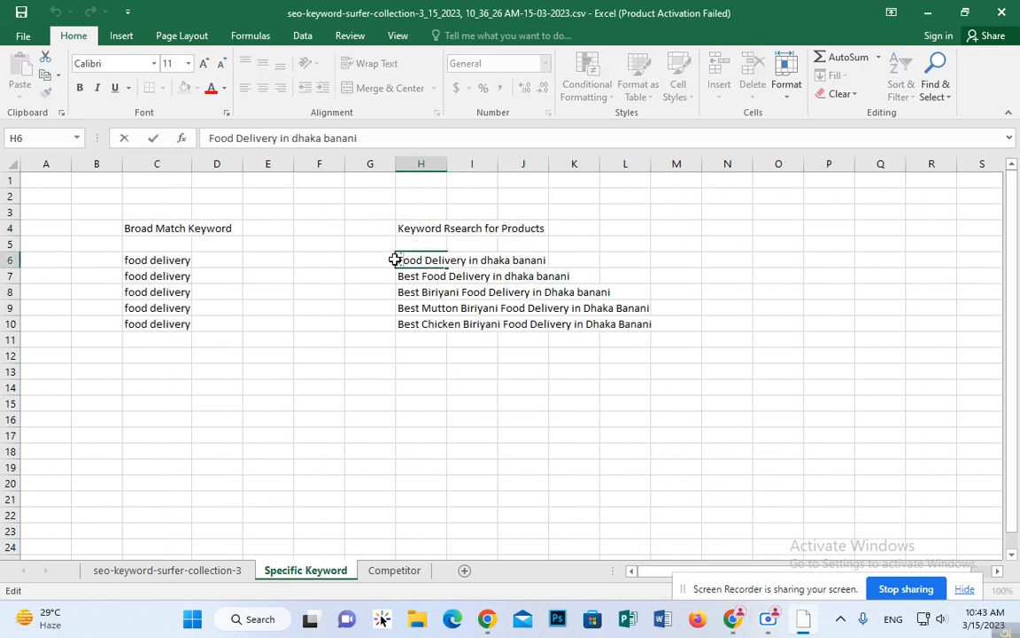
left_click_drag(396, 260, 564, 269)
key("ctrl+c")
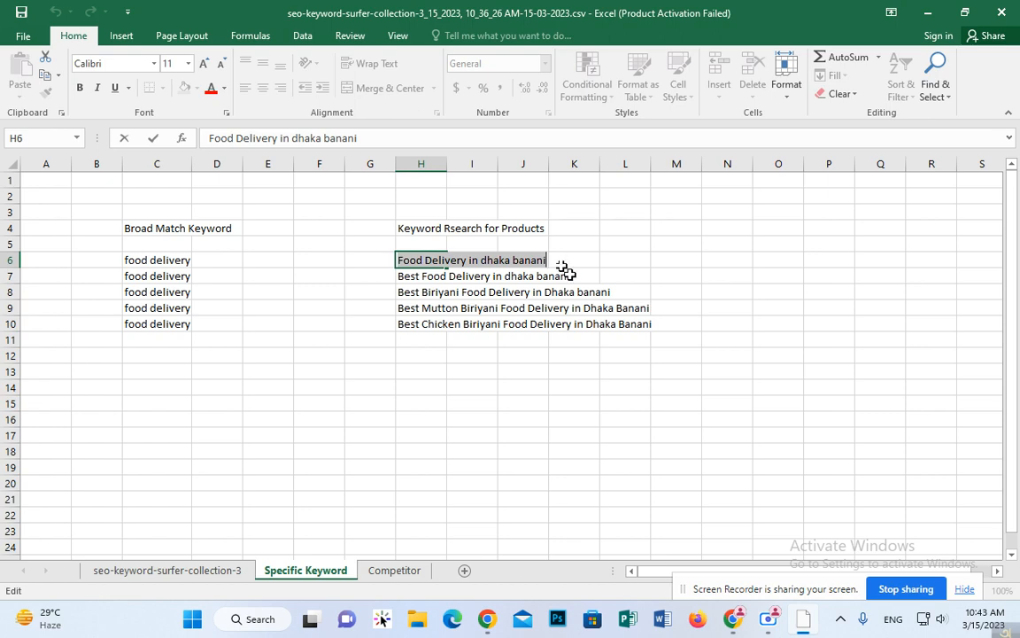
Step: Switch to Chrome and search Google for "Food Delivery in dhaka banani" in place of the current query
left_click(736, 620)
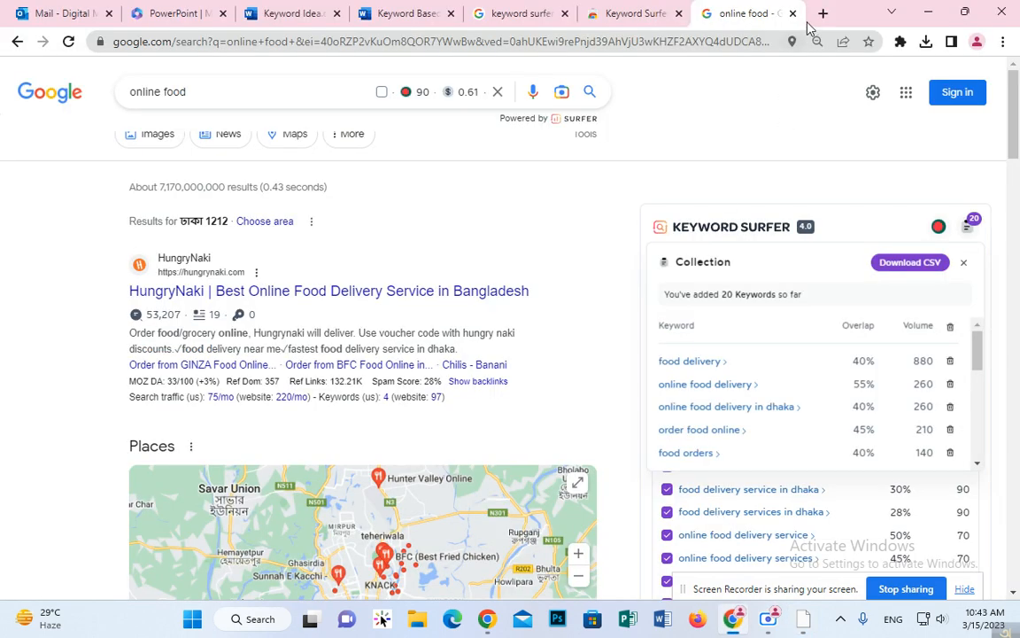
left_click_drag(301, 95, 0, 130)
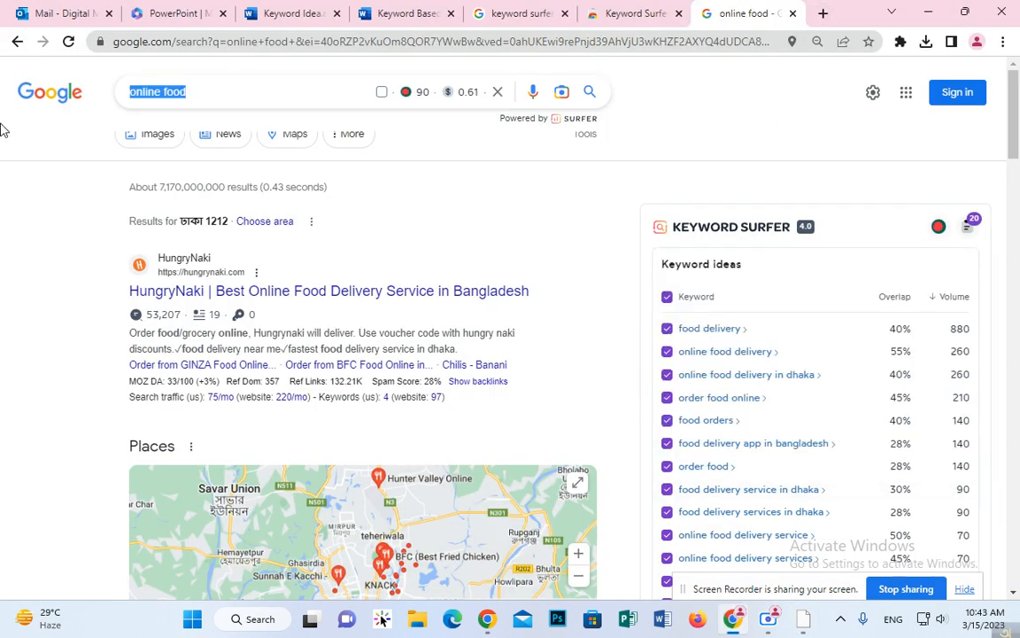
key("ctrl+v")
key("Return")
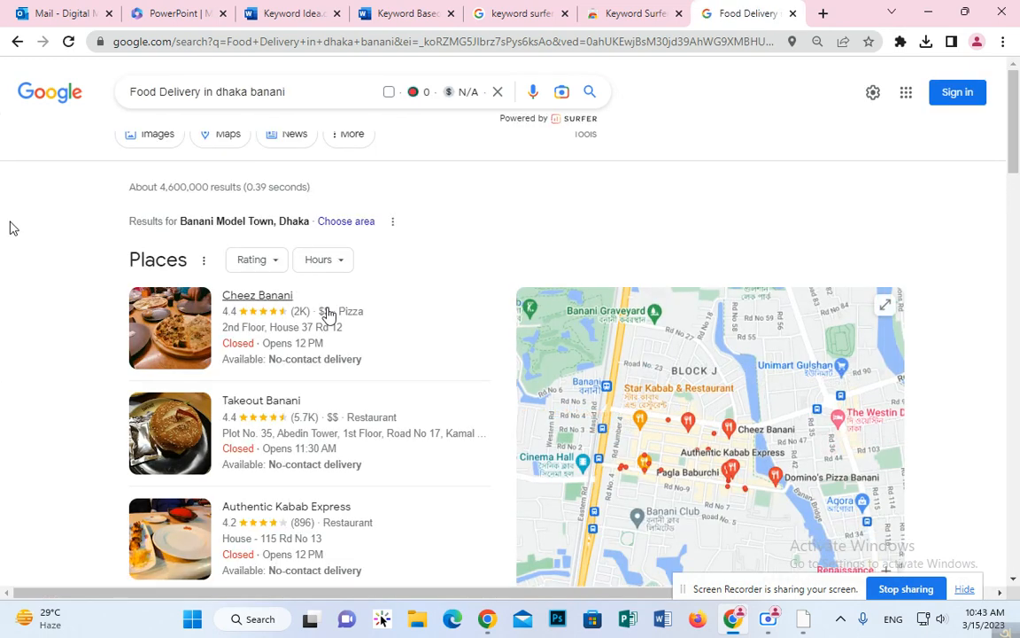
Step: Examine the places, competing websites and related keyword lists in the search results for the Banani food delivery keyword
scroll(328, 331, "down", 3)
scroll(328, 332, "down", 2)
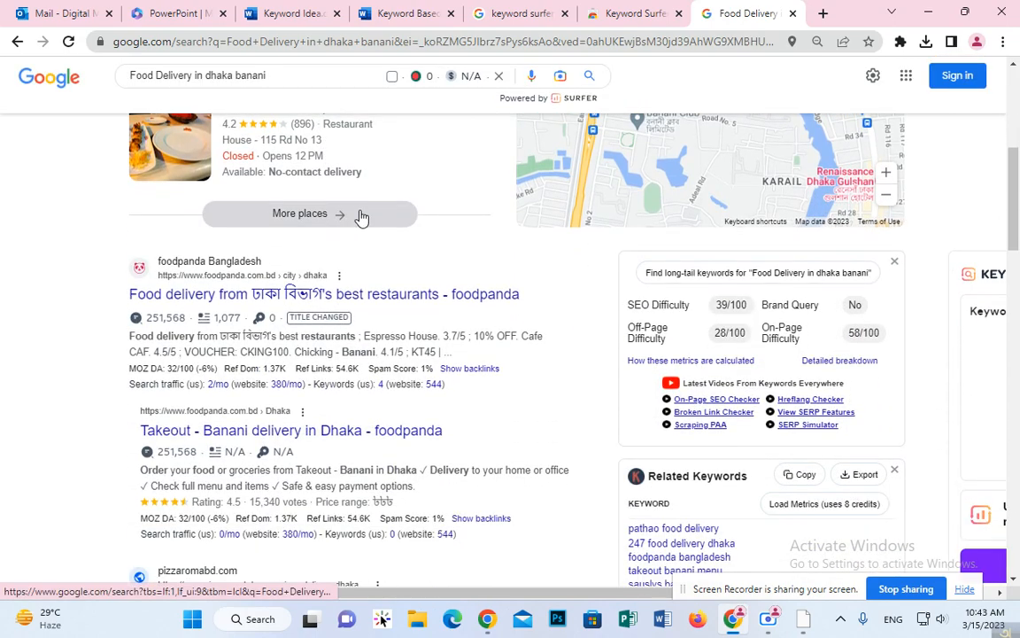
key("ctrl+minus")
key("ctrl+minus")
key("ctrl+minus")
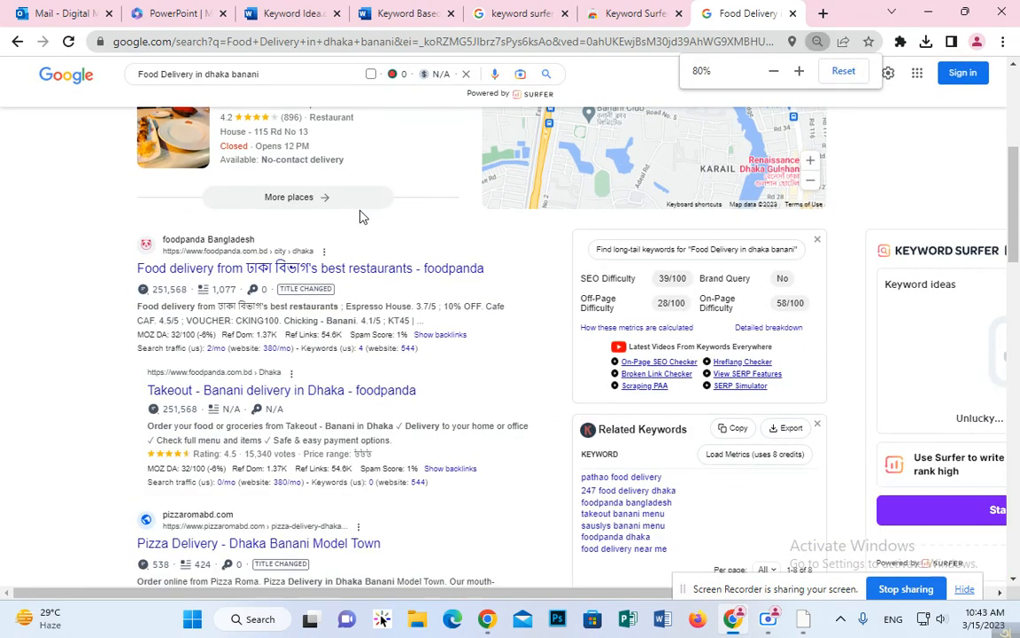
scroll(425, 257, "up", 4)
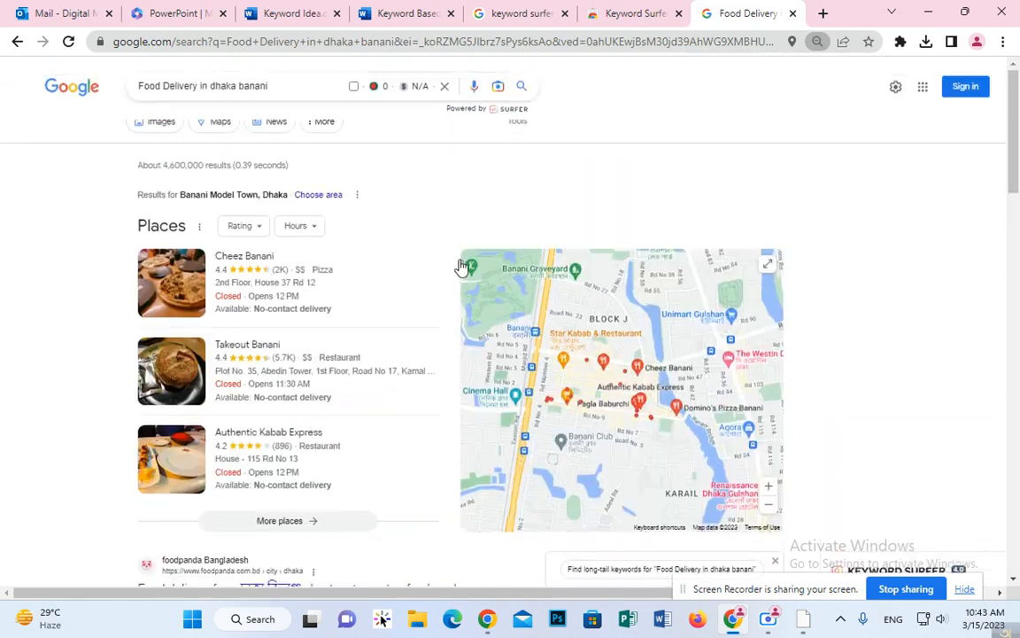
scroll(411, 263, "down", 5)
scroll(435, 286, "down", 15)
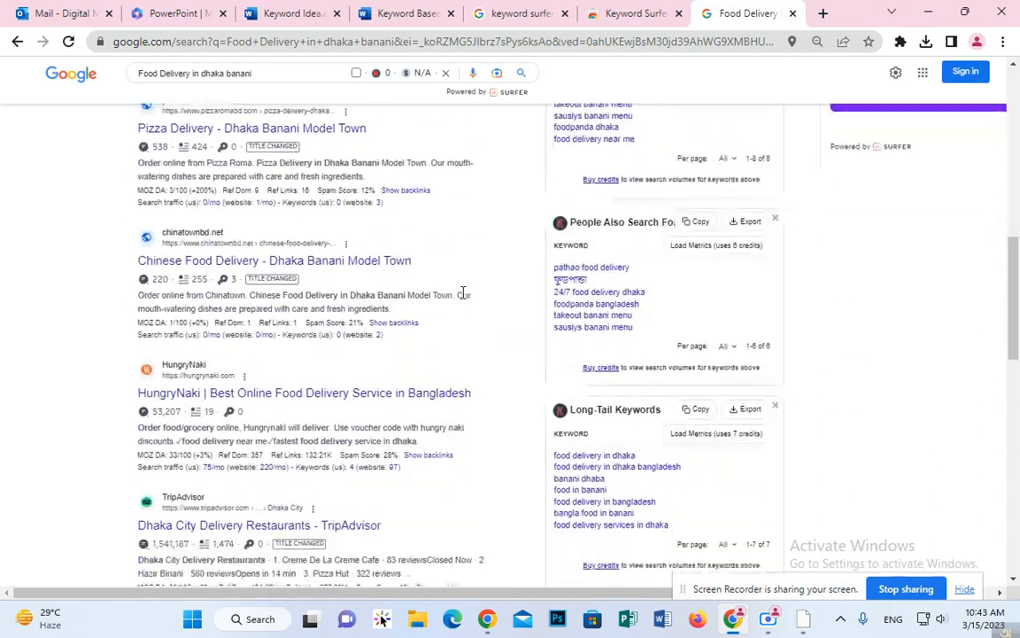
scroll(469, 329, "up", 15)
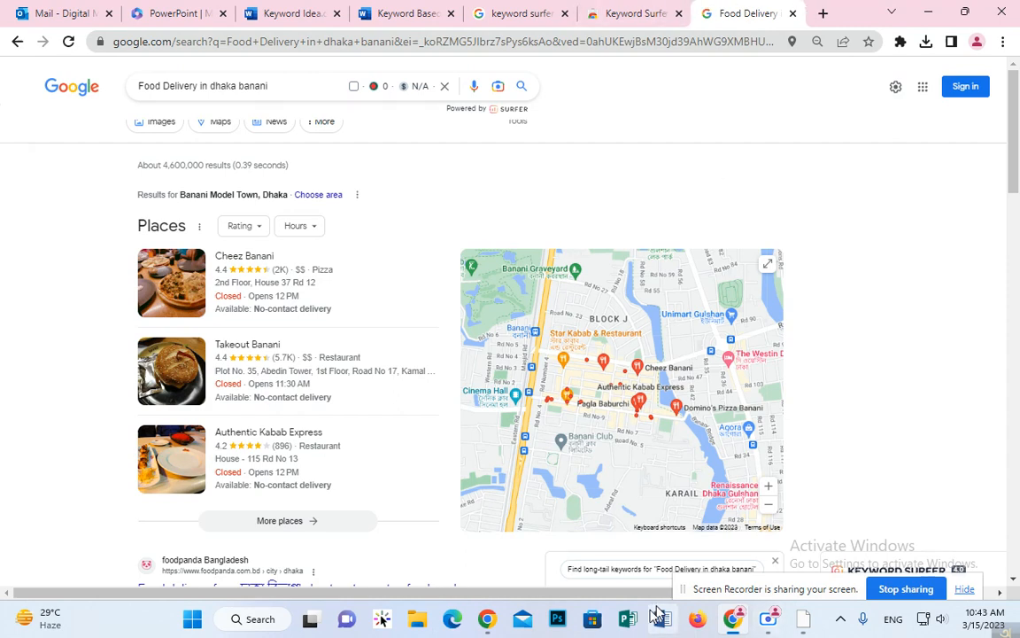
Step: Switch to Excel and copy the text "Best Mutton Biriyani Food Delivery in Dhaka Banani" from cell H9
left_click(803, 618)
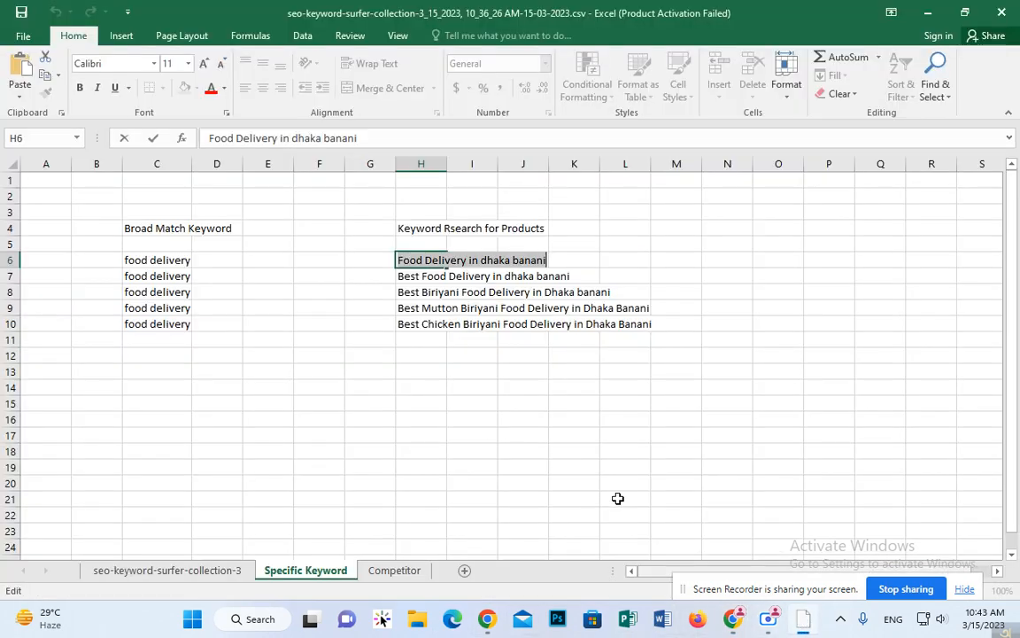
left_click(399, 307)
double_click(400, 308)
left_click_drag(399, 307, 770, 303)
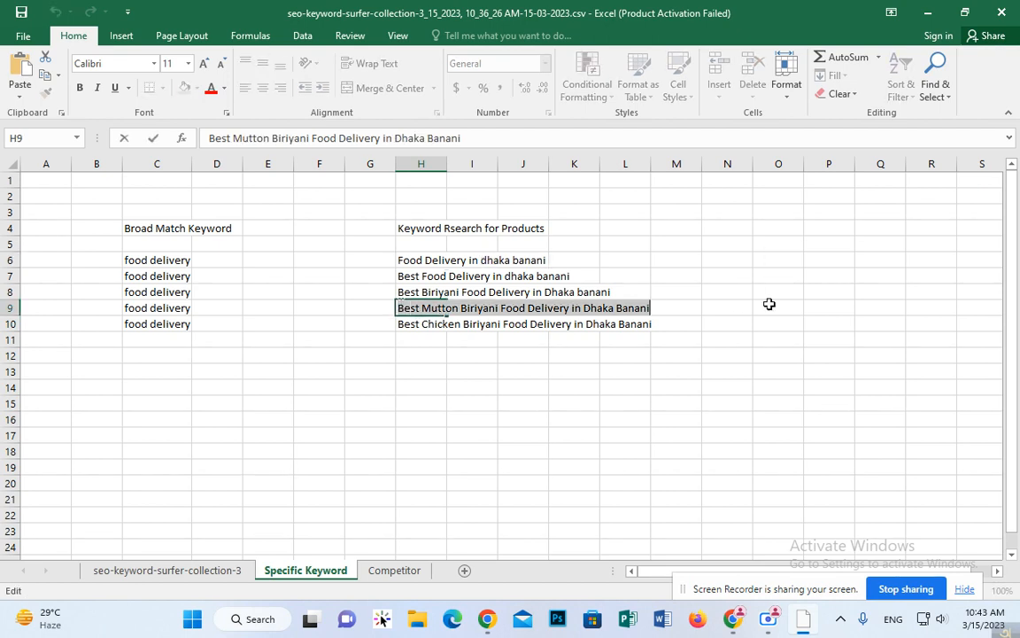
key("ctrl+v")
key("ctrl+z")
key("ctrl+c")
Step: Switch to Chrome and search Google for "Best Mutton Biriyani Food Delivery in Dhaka Banani"
key("alt+Tab")
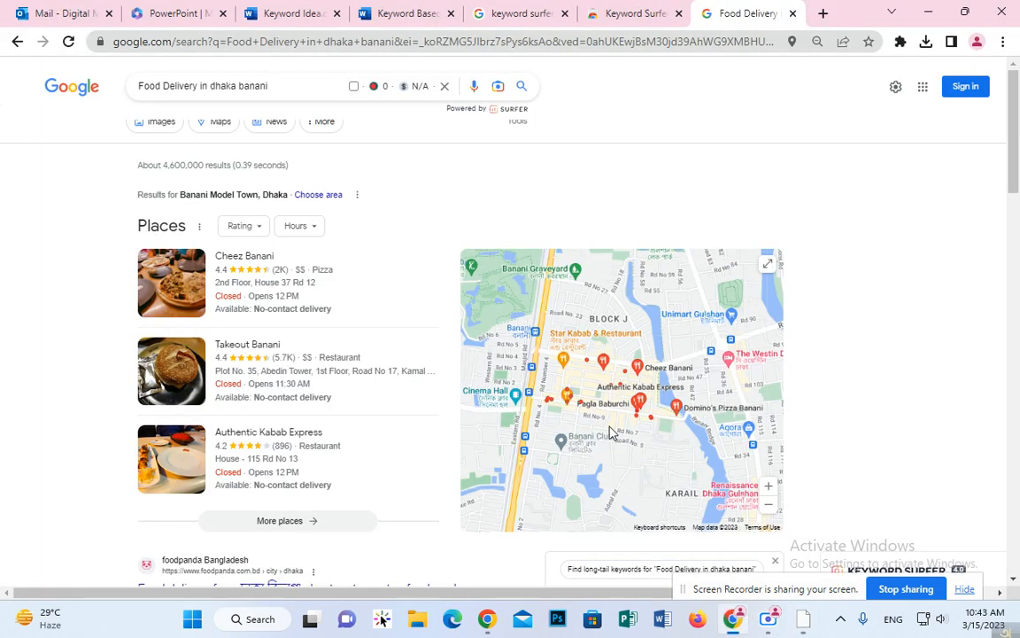
triple_click(320, 82)
key("ctrl+v")
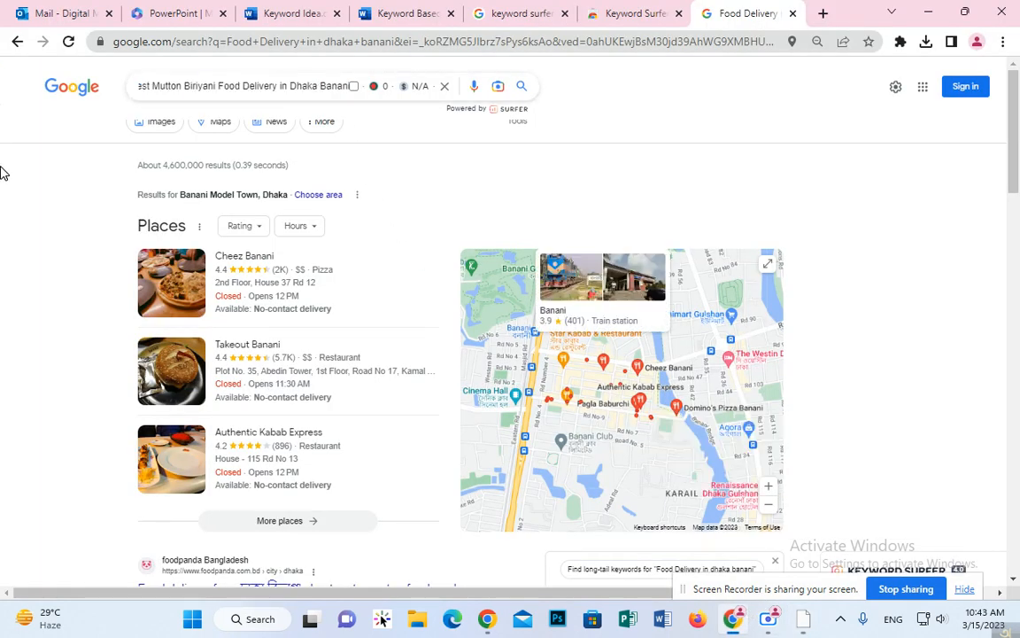
key("Return")
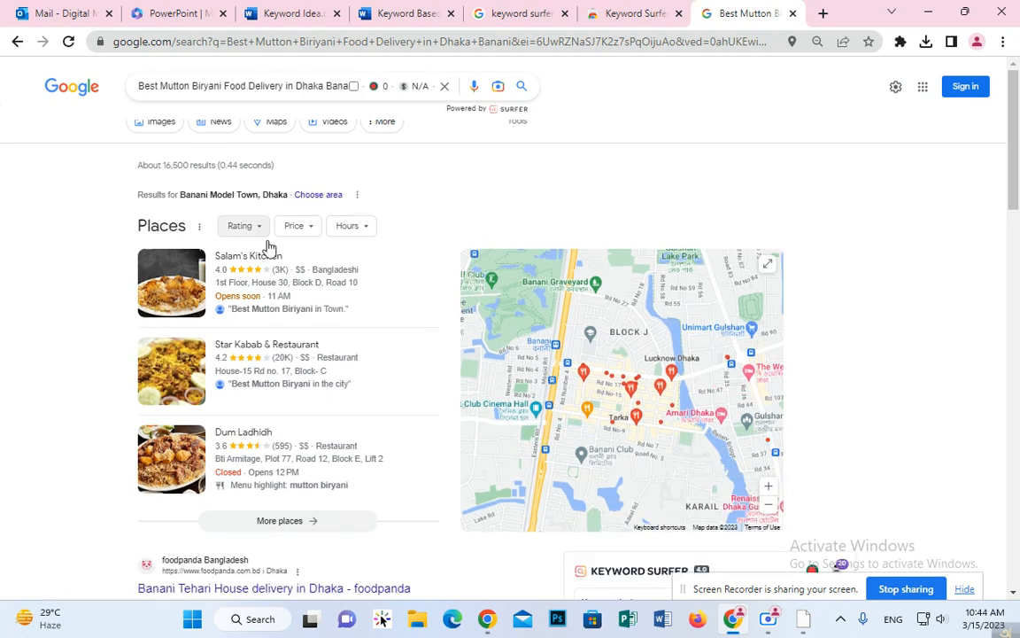
Step: Examine the places, website results and search wording for the "Best Mutton Biryani Food Delivery in Dhaka Banani" query
scroll(274, 280, "down", 2)
scroll(348, 300, "down", 1)
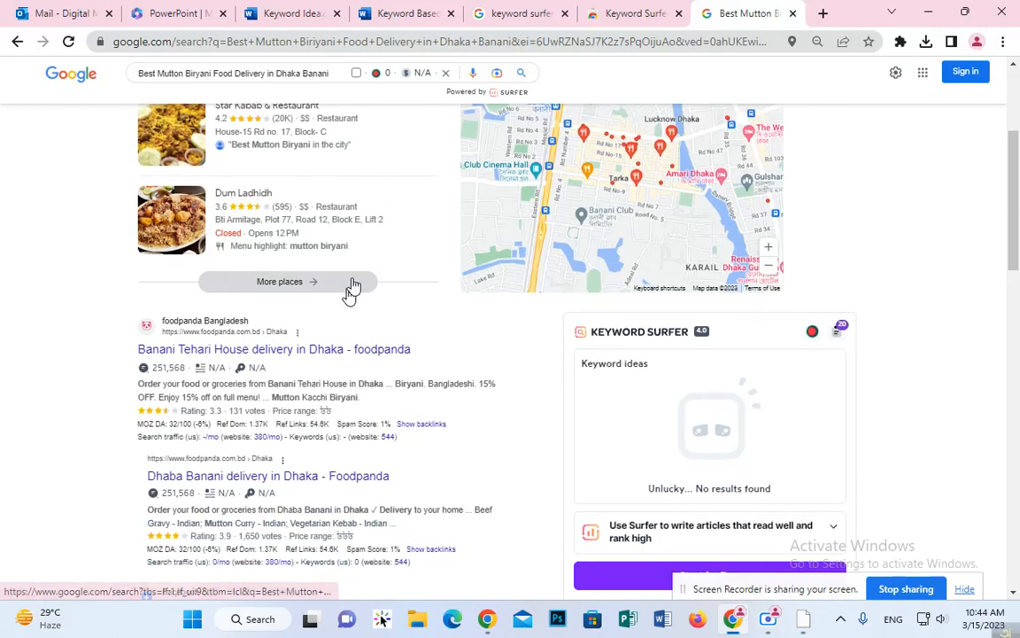
scroll(354, 284, "up", 3)
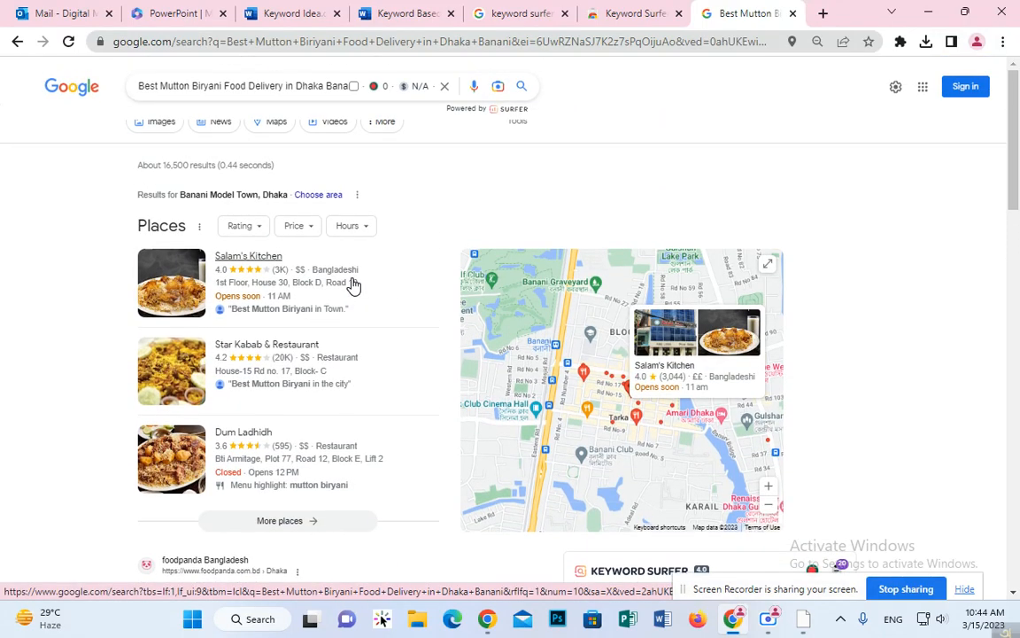
scroll(363, 209, "down", 5)
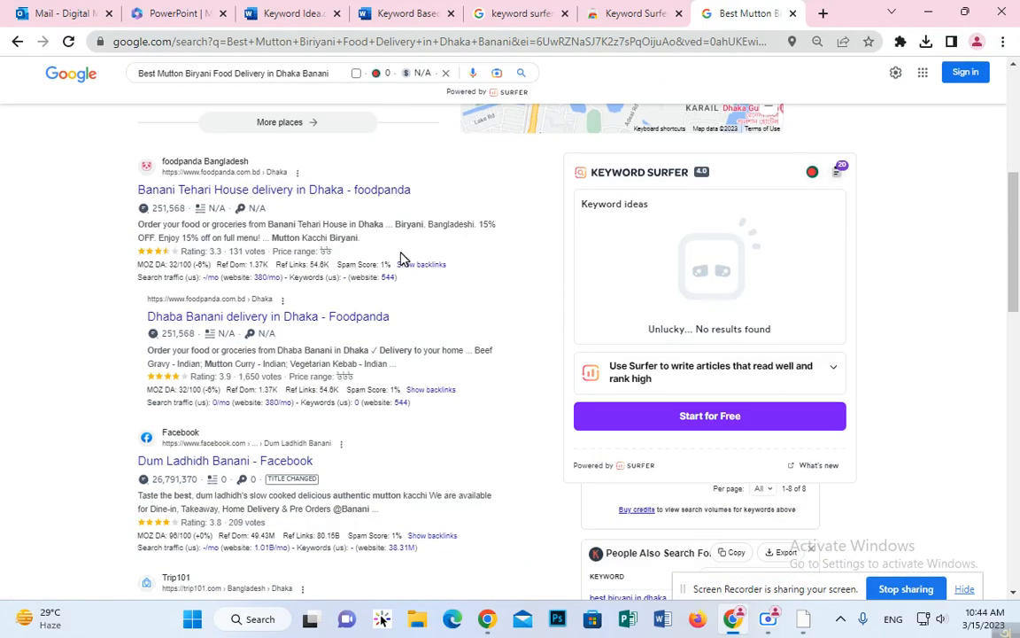
scroll(403, 256, "up", 4)
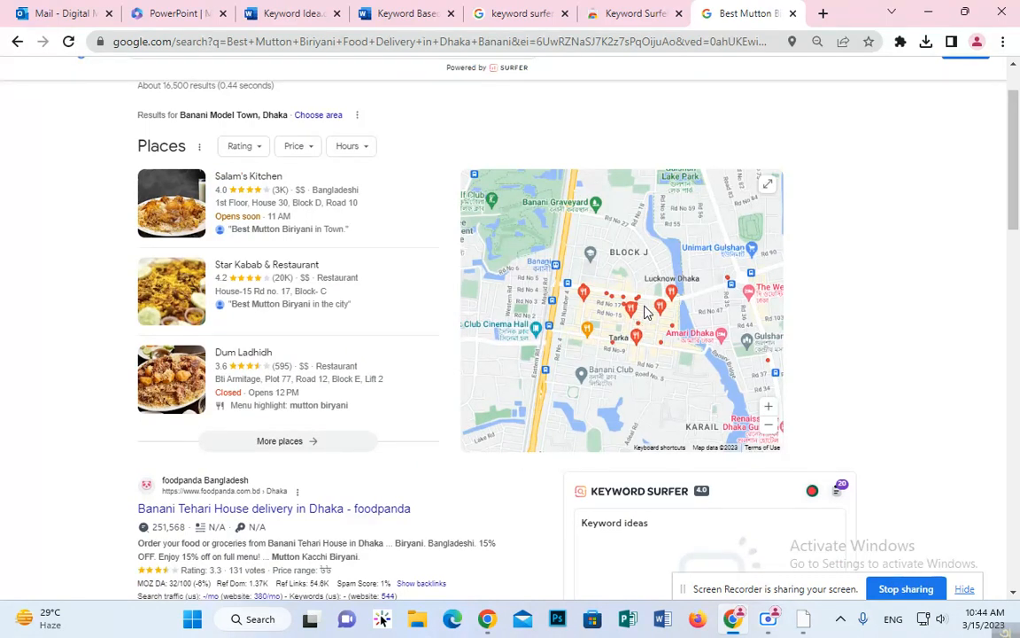
scroll(681, 308, "down", 3)
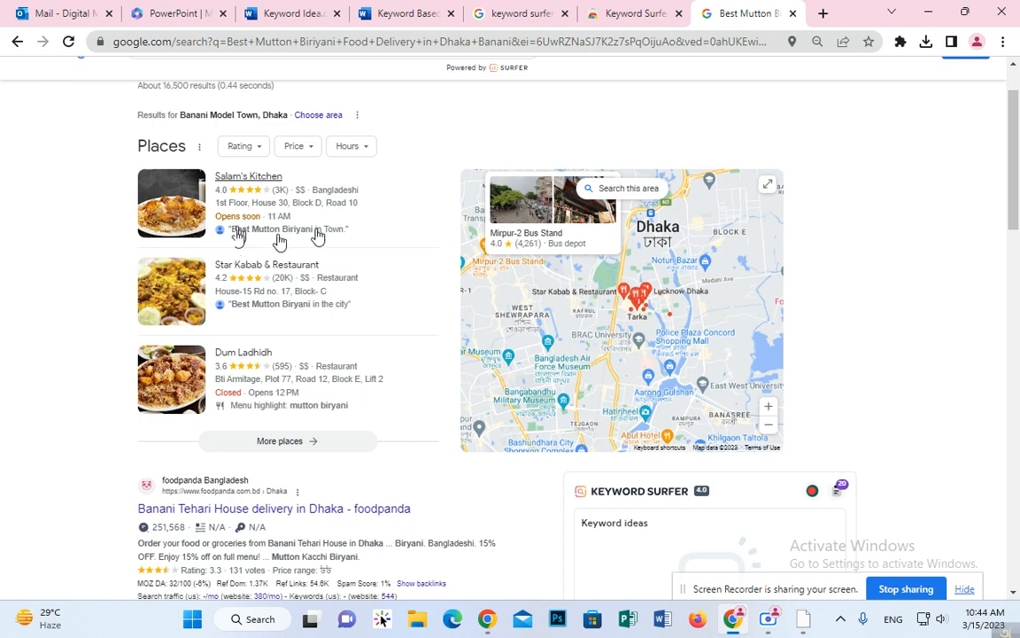
scroll(204, 181, "up", 1)
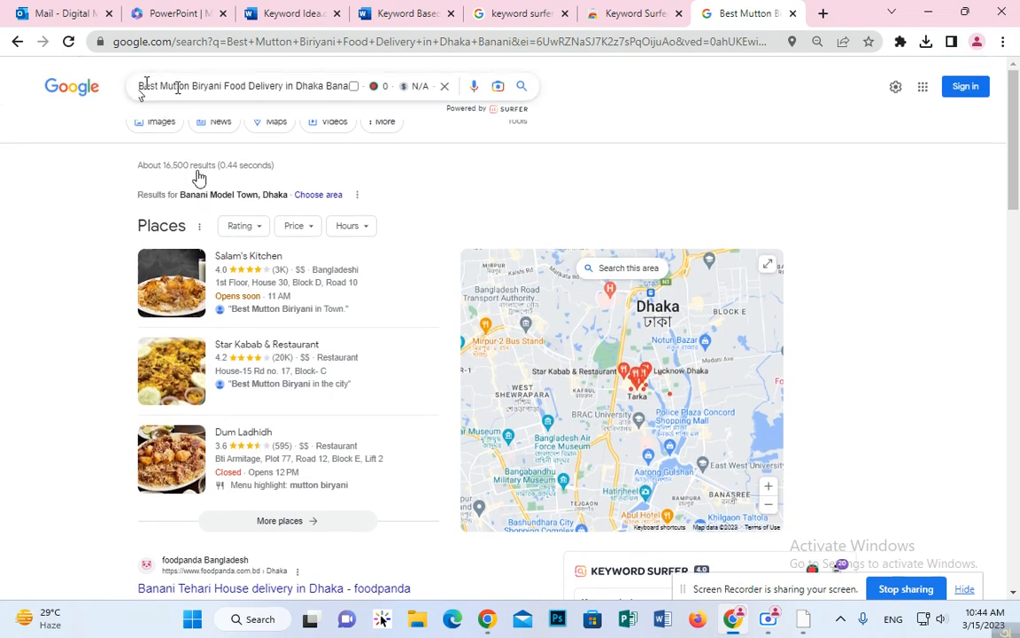
left_click(137, 86)
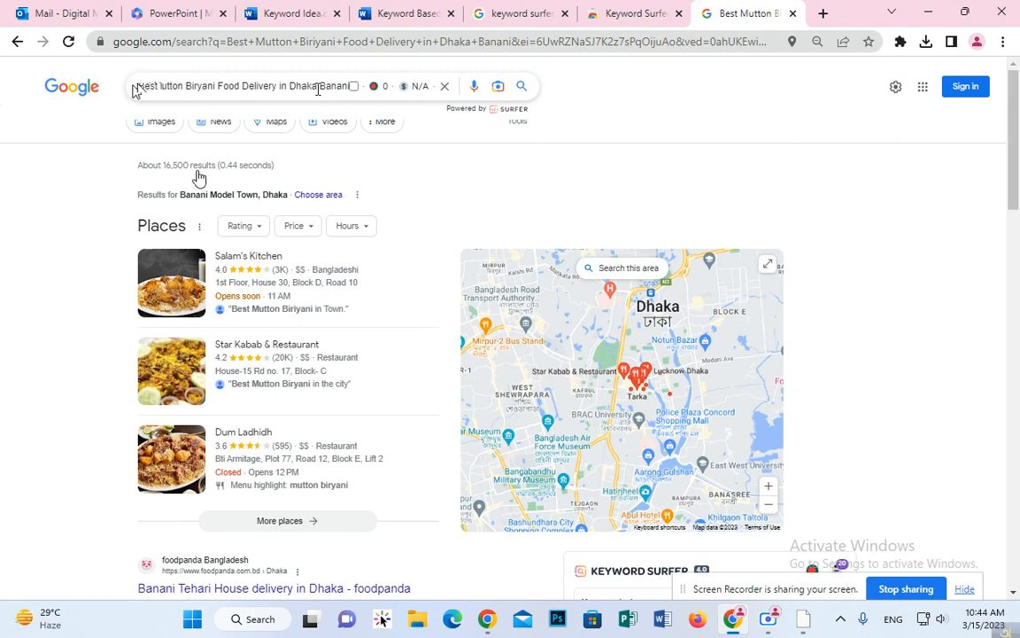
left_click_drag(324, 86, 130, 93)
left_click(229, 86)
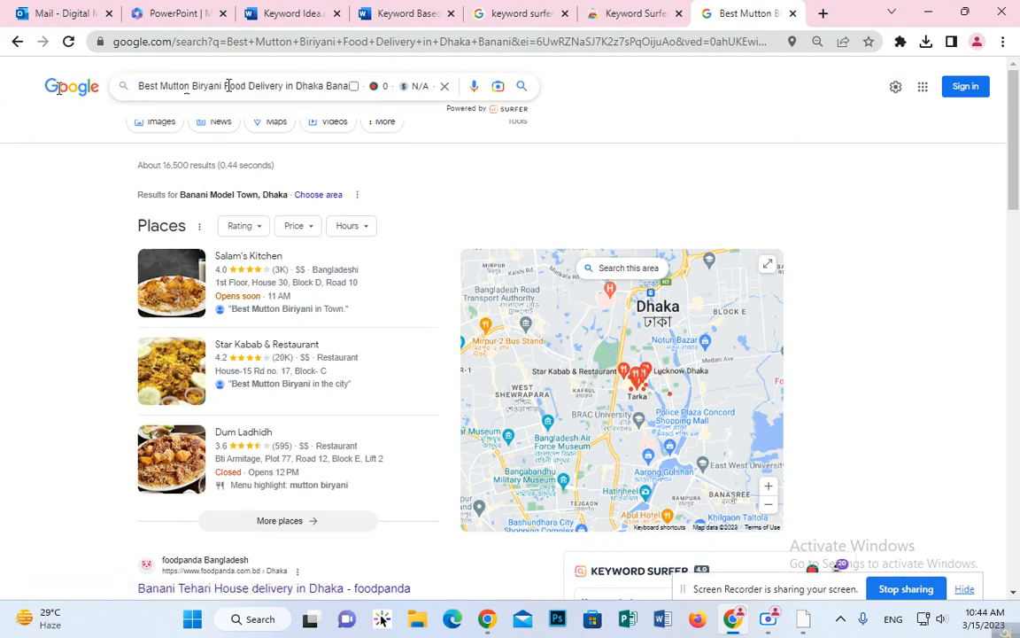
left_click_drag(228, 86, 130, 86)
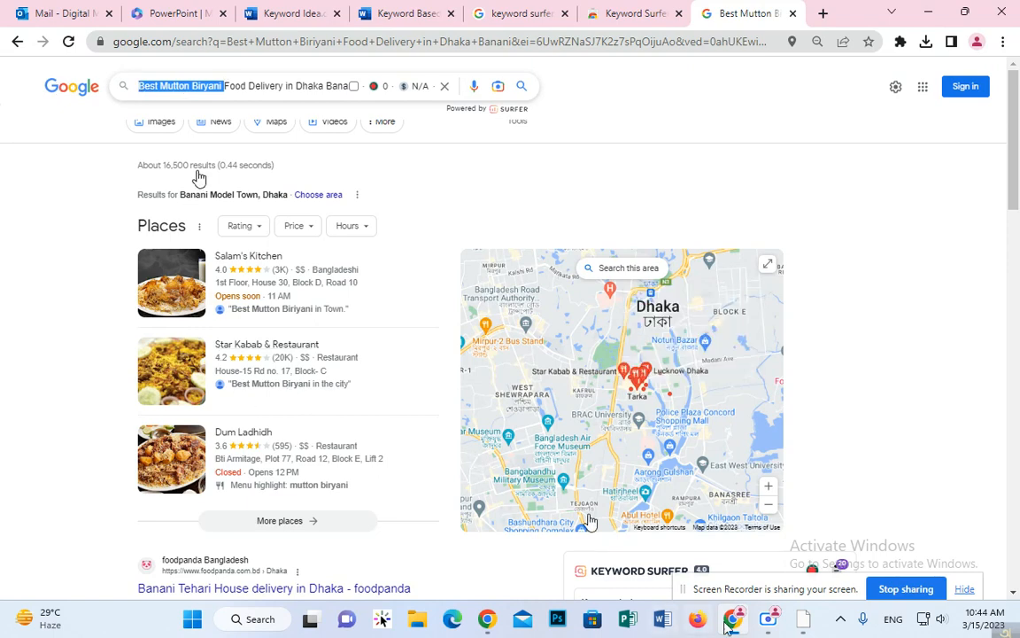
Step: Switch to Excel and open the Competitor sheet
mouse_move(804, 620)
left_click(808, 537)
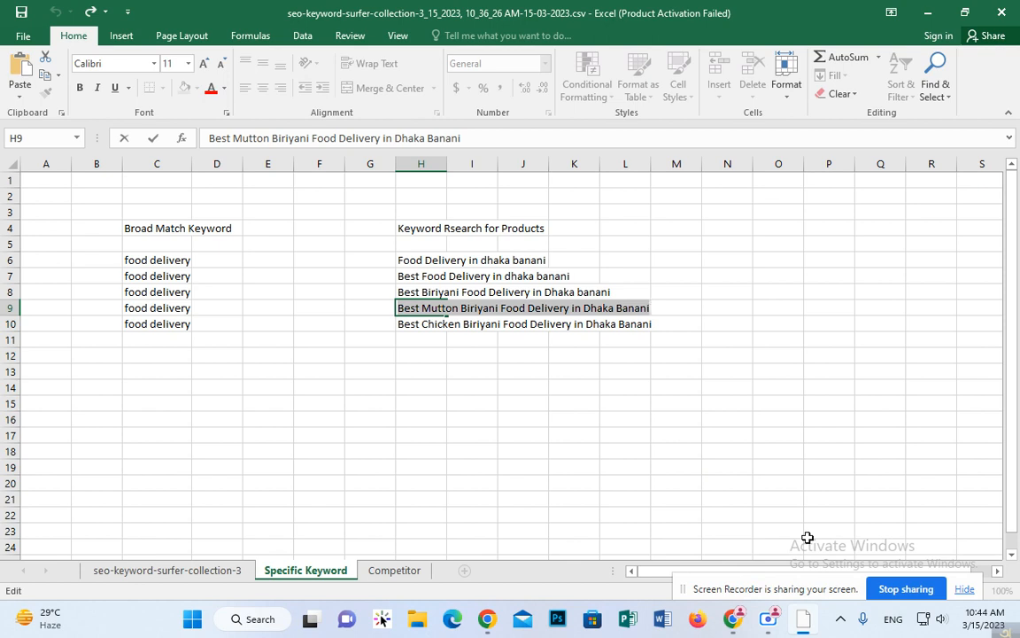
left_click(400, 571)
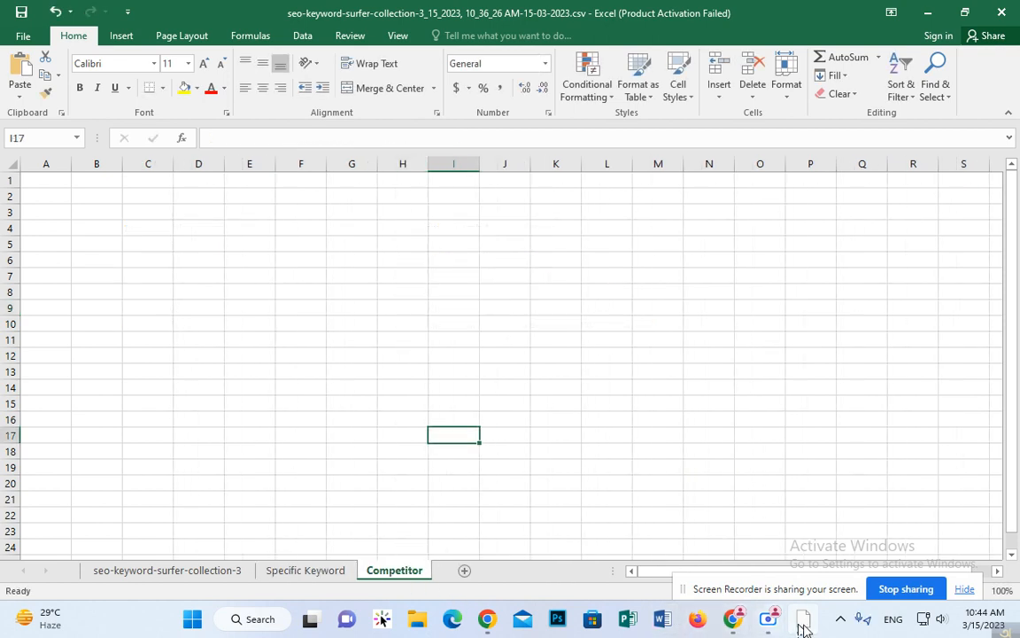
left_click(733, 618)
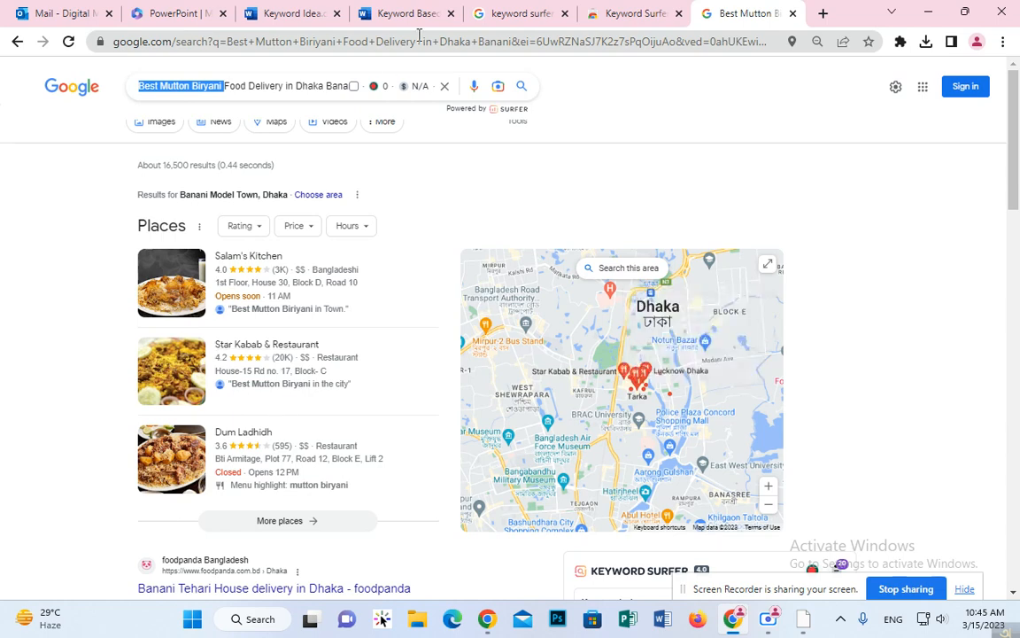
left_click(431, 11)
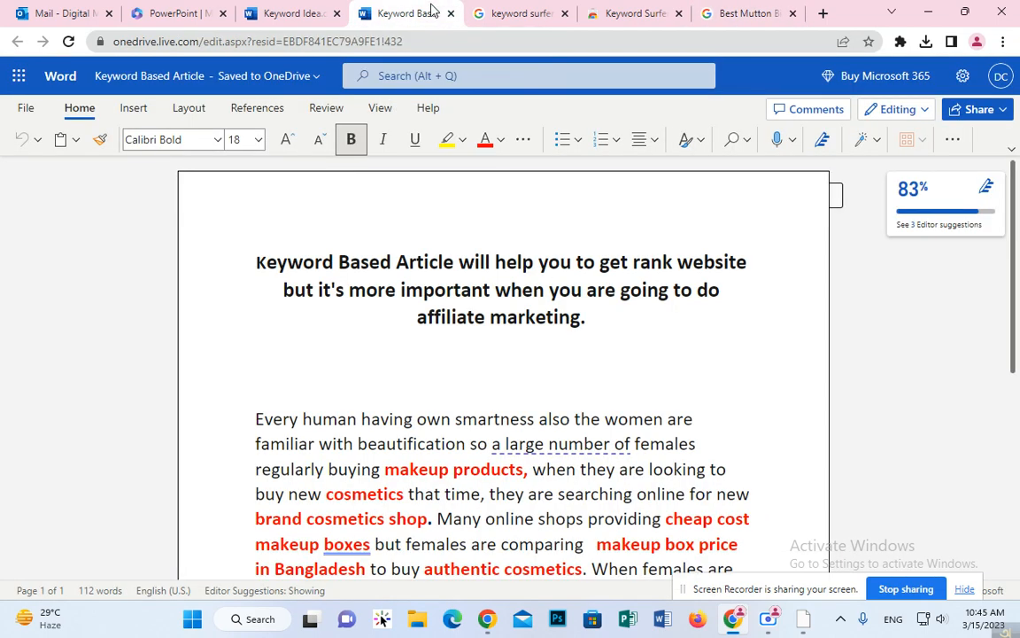
left_click(323, 11)
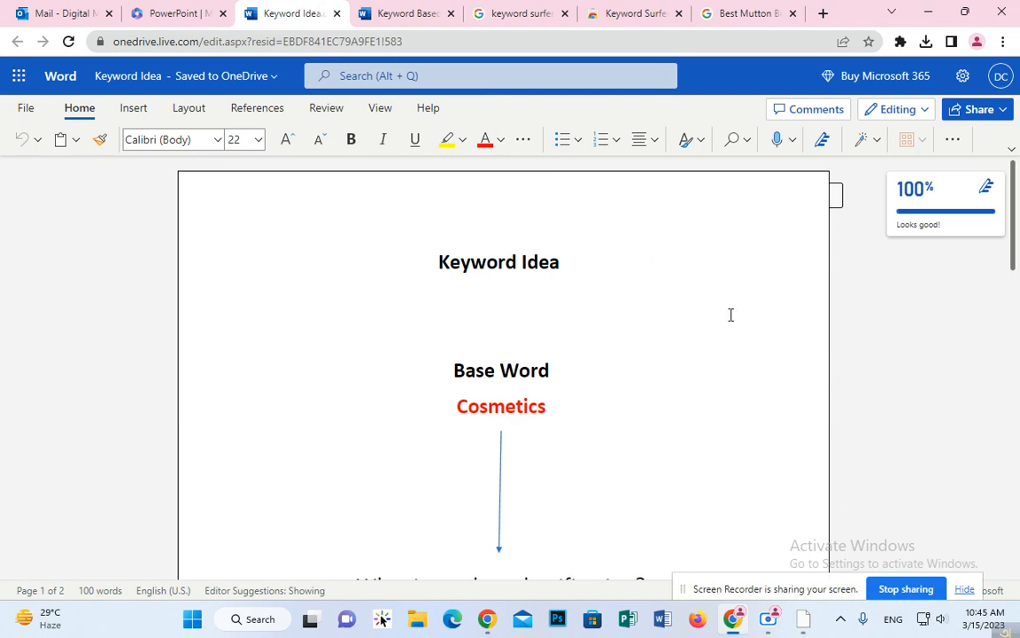
left_click(811, 624)
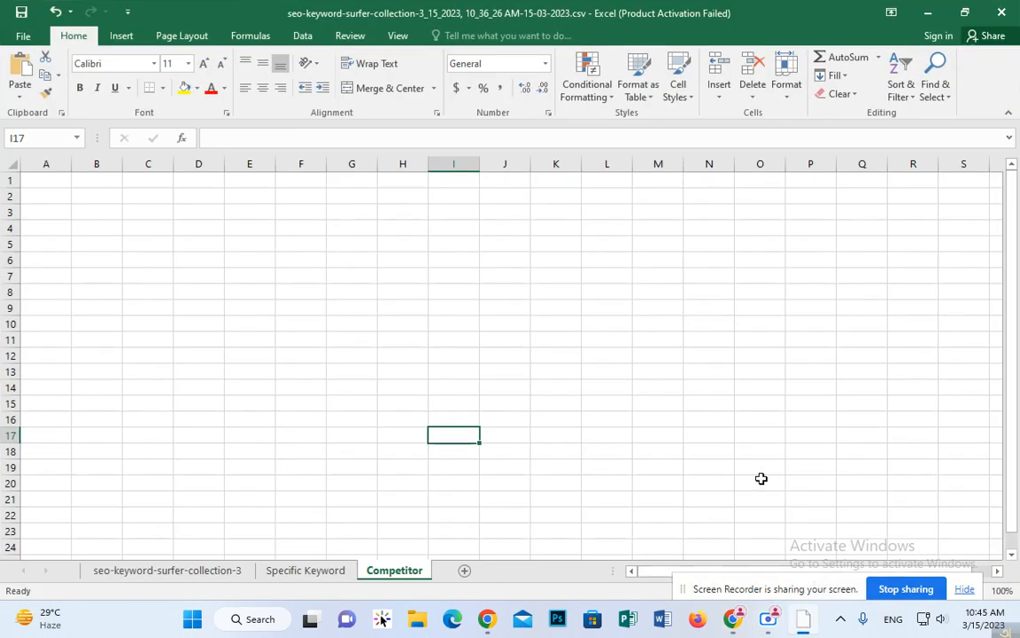
left_click(308, 570)
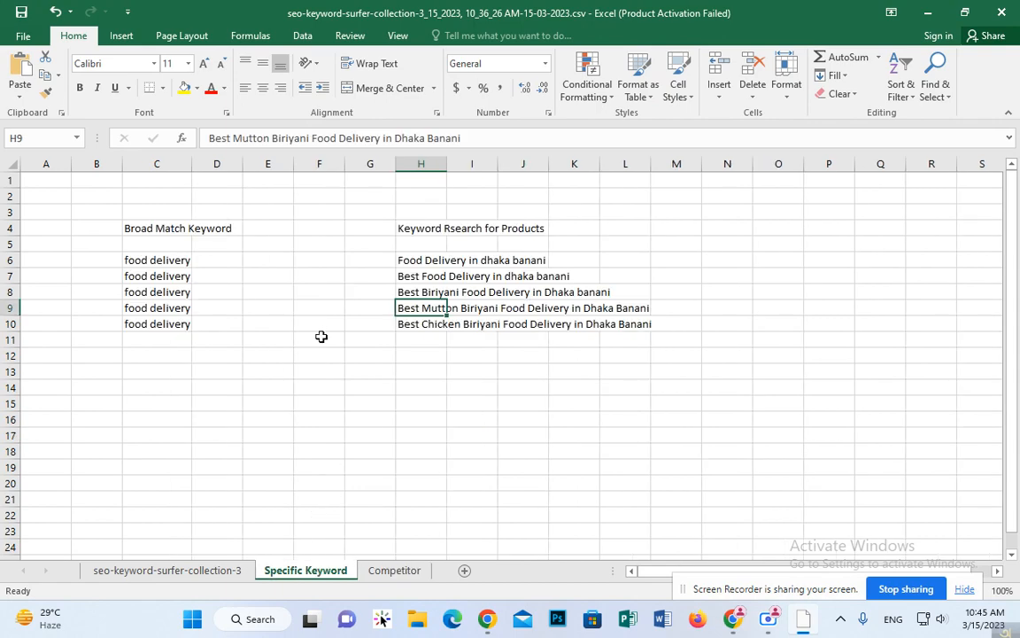
left_click(391, 571)
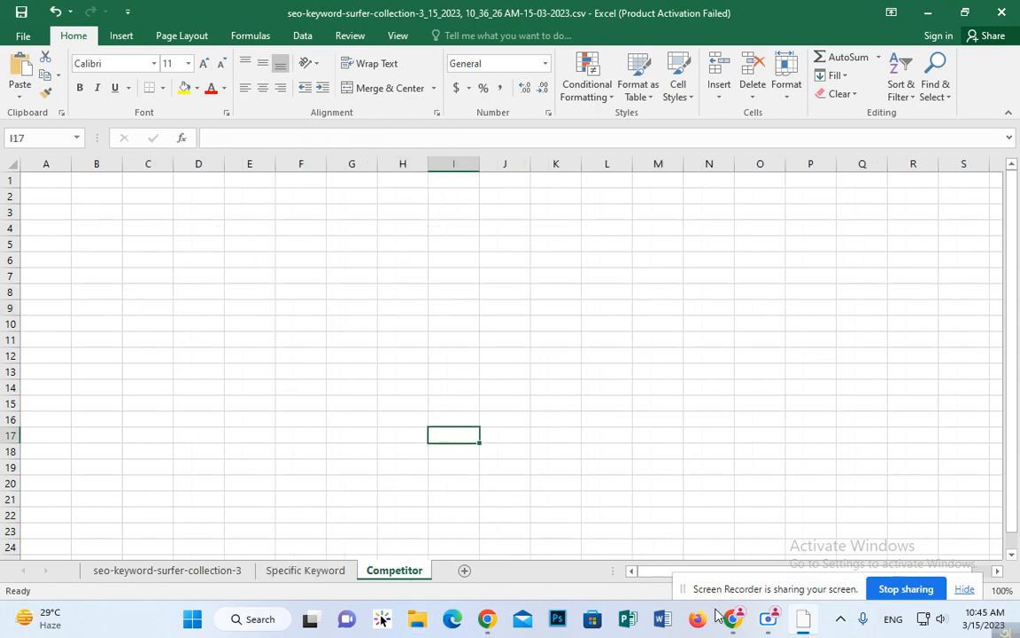
left_click(806, 627)
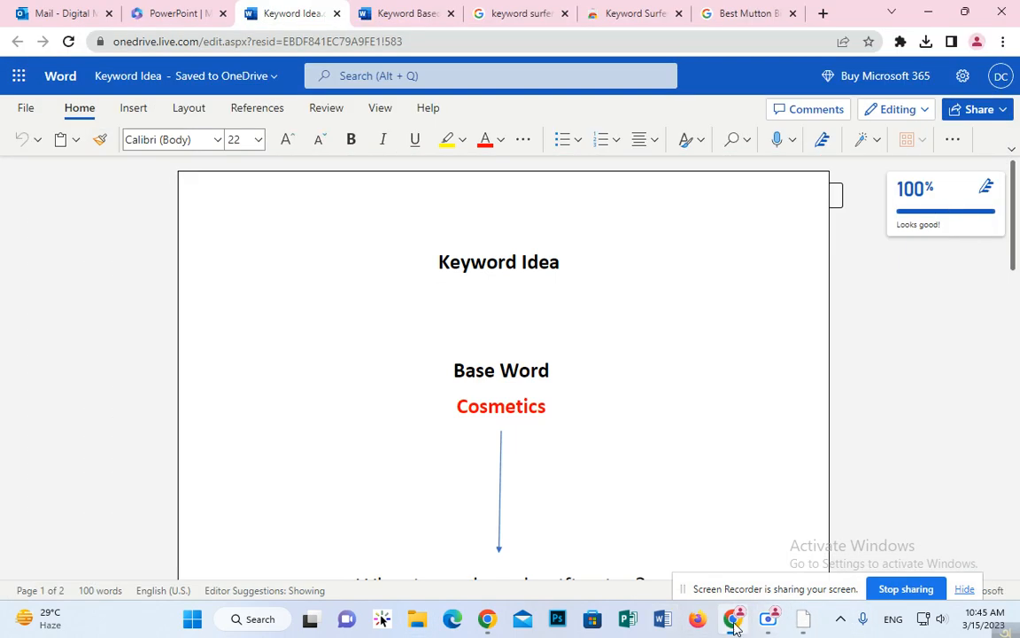
left_click(734, 623)
left_click(732, 618)
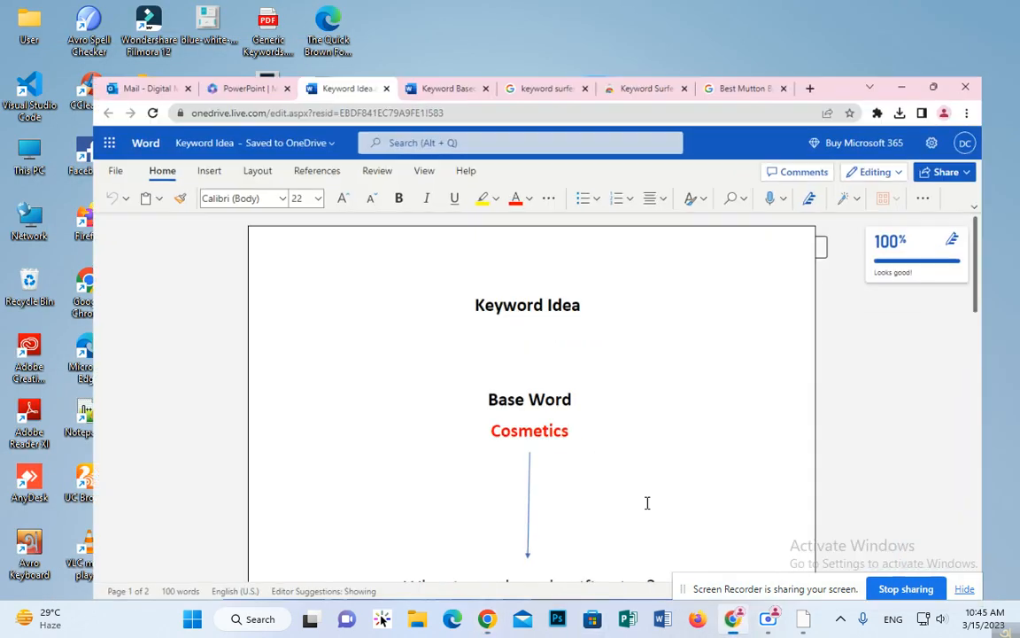
Step: Copy the name "Salam's Kitchen" from the mutton biryani search results in Chrome, and switch back to Excel
left_click(781, 11)
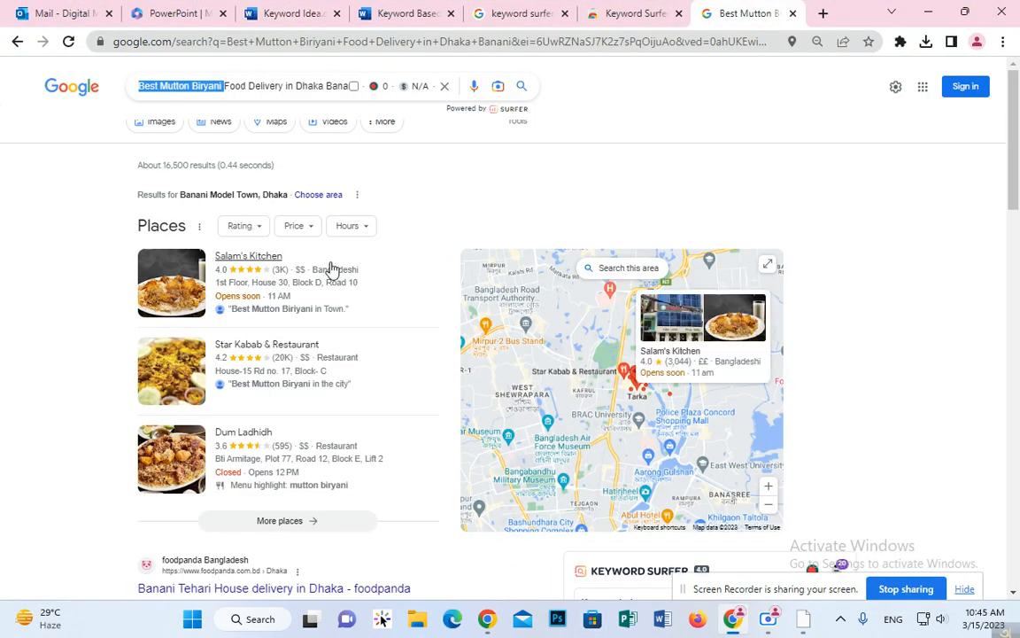
left_click_drag(309, 255, 216, 256)
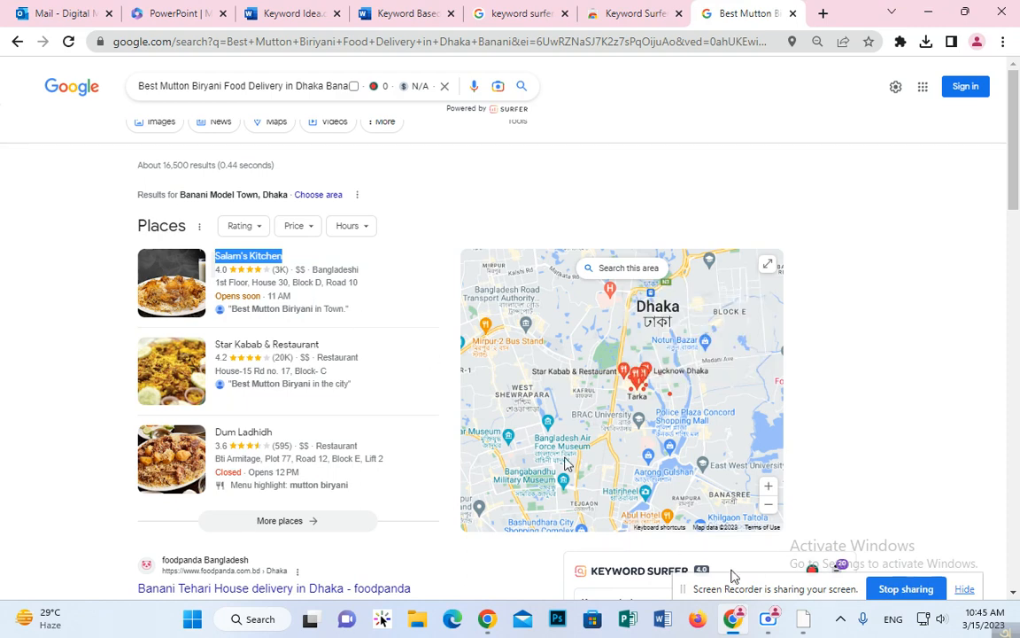
key("alt+Tab")
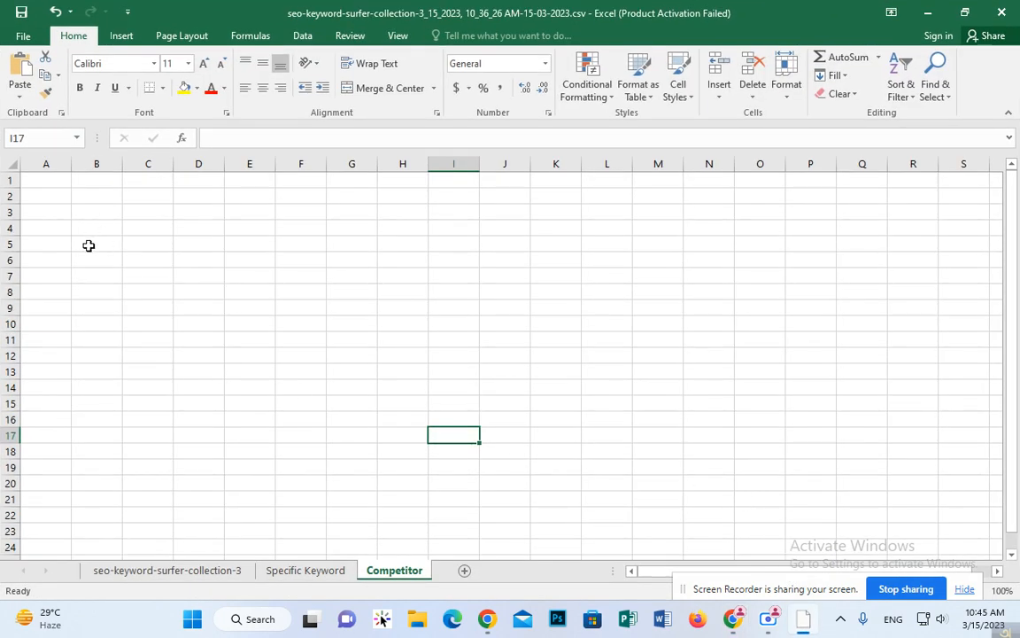
Step: Enter the headings "Competitor Name" in cell C6 and "Ranked Keyword" in cell G6 of the Competitor sheet
left_click(158, 262)
type("Competitor Name")
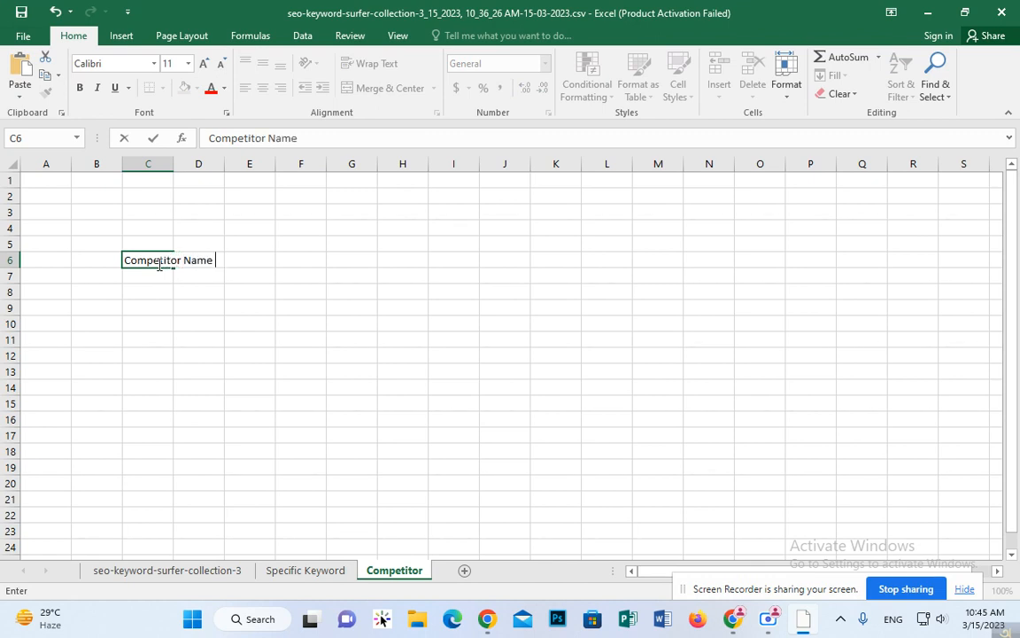
left_click(369, 265)
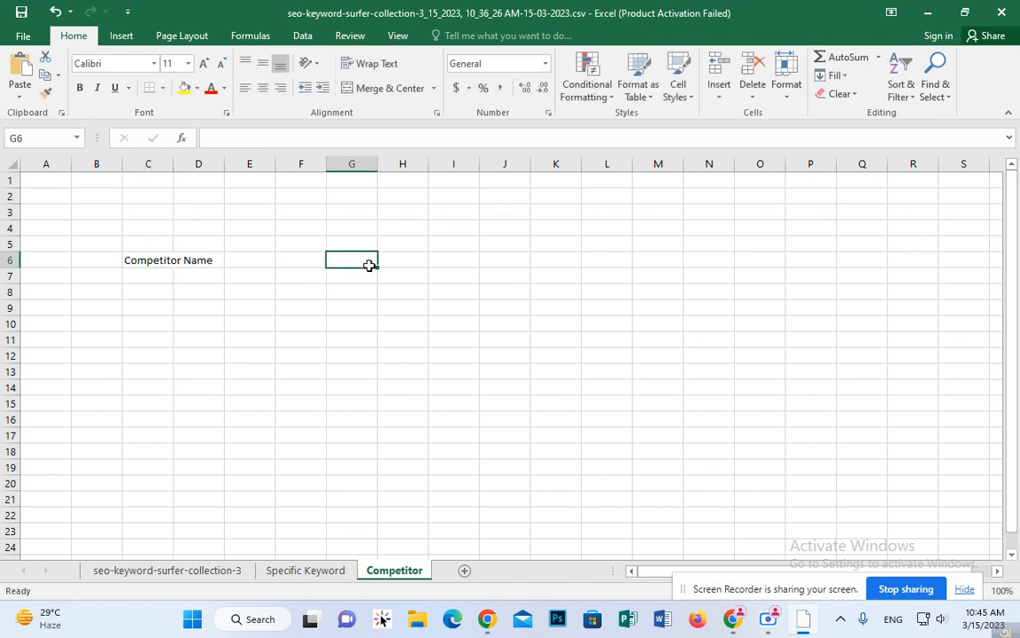
type("Ranked Keyword")
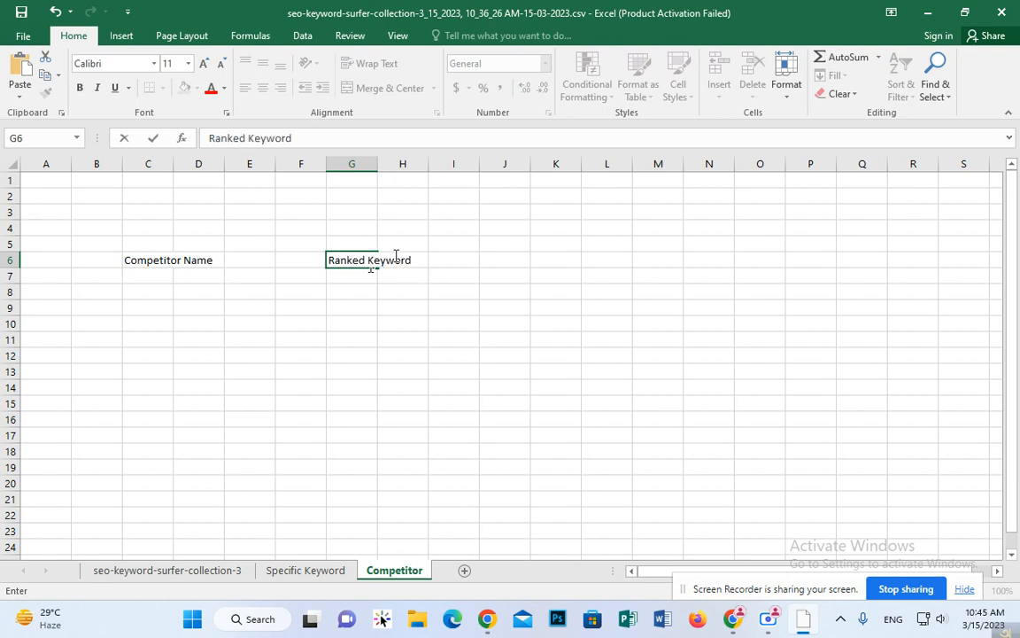
left_click(464, 265)
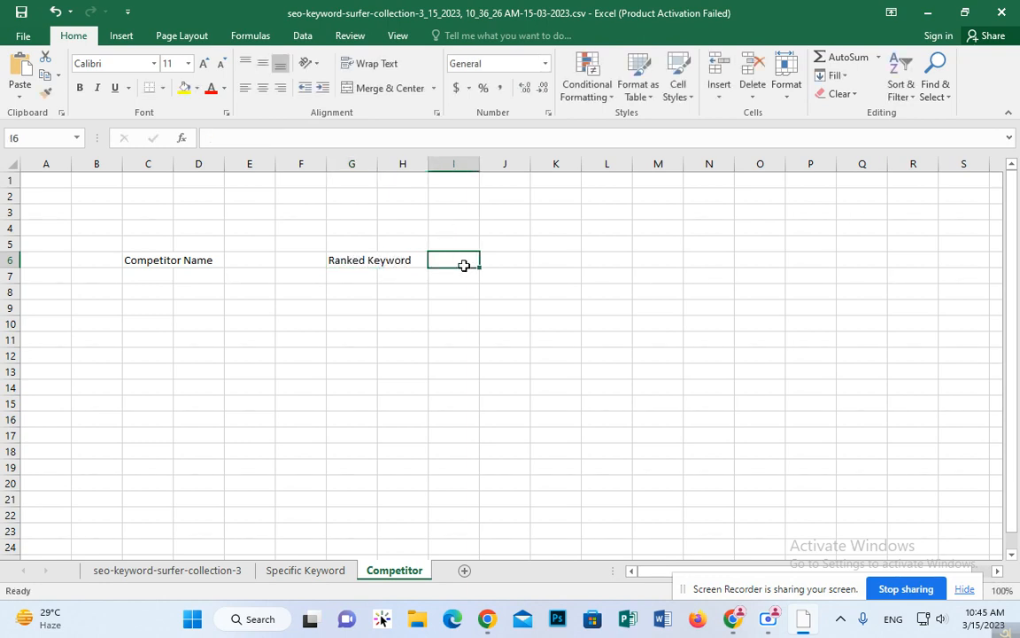
Step: Enter "Salam's Kitchen" in cell C7 under the Competitor Name heading
left_click(150, 276)
type("Salam's Kitchen")
left_click(257, 282)
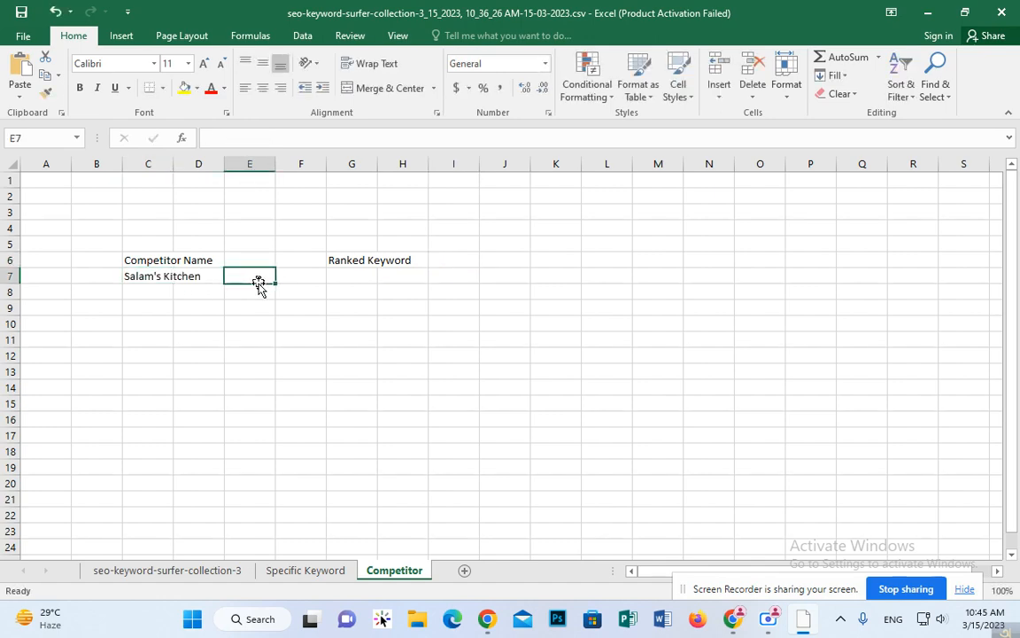
Step: Copy the query "Best Mutton Biryani Food Delivery in Dhaka Banani" from Google in Chrome into cell G7 of Excel's Competitor sheet
left_click(737, 621)
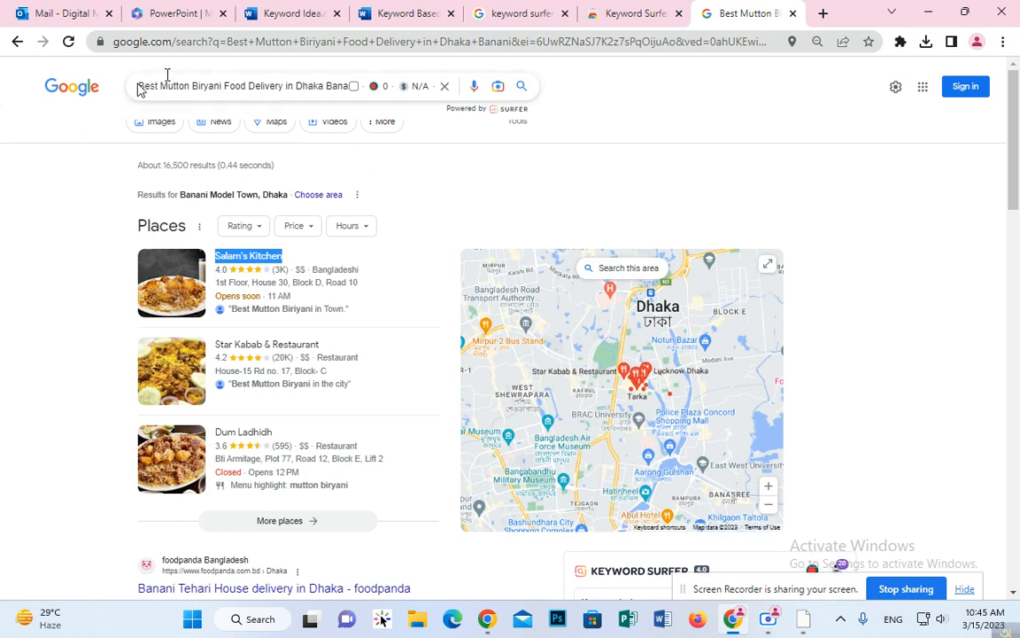
left_click_drag(137, 89, 462, 121)
key("ctrl+c")
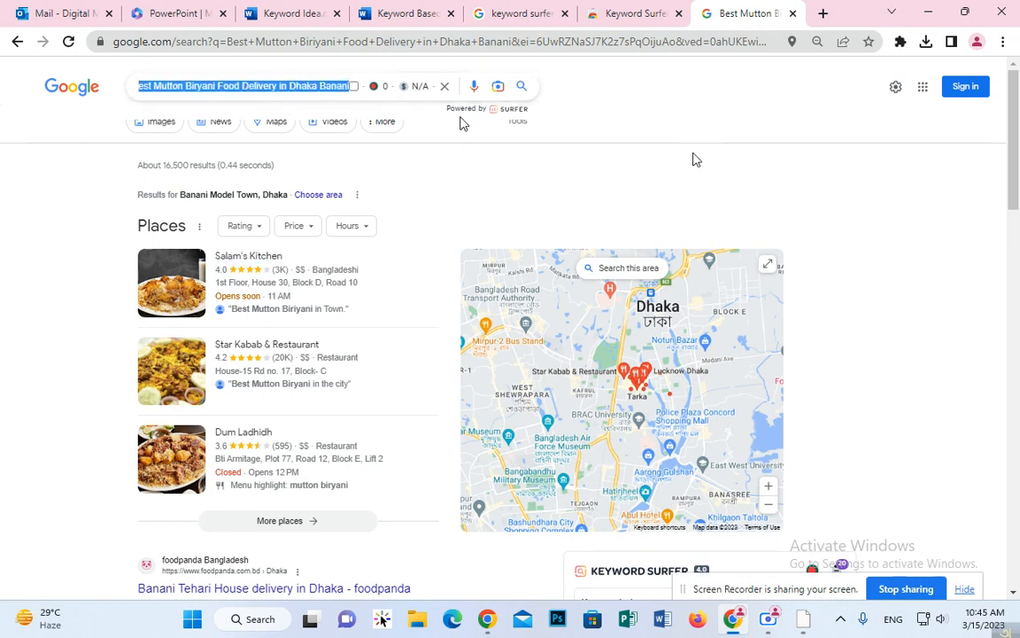
left_click(767, 619)
left_click(352, 276)
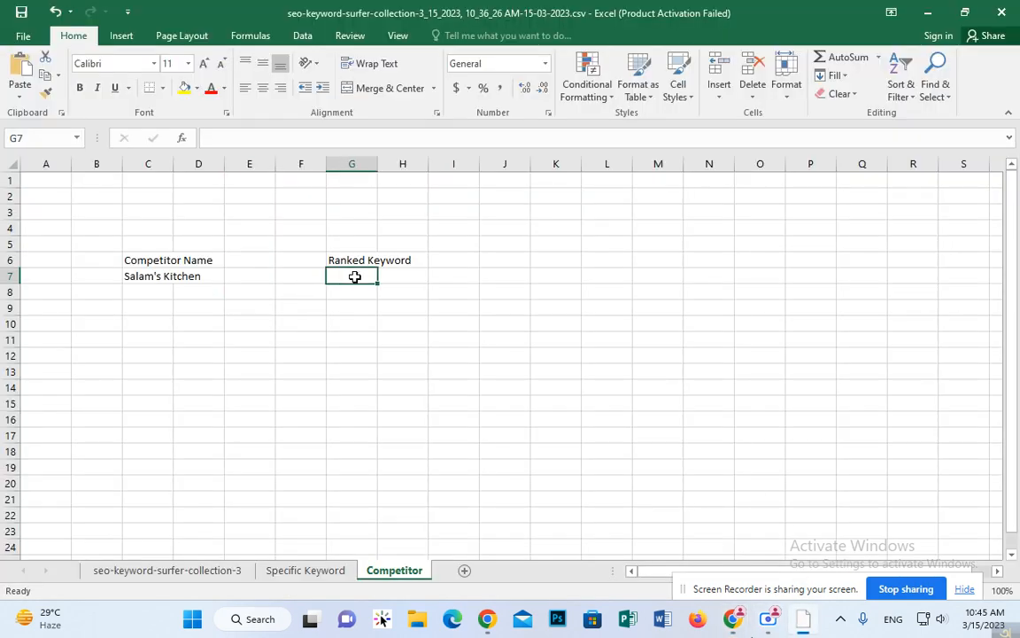
double_click(355, 277)
key("ctrl+v")
key("Tab")
left_click(467, 321)
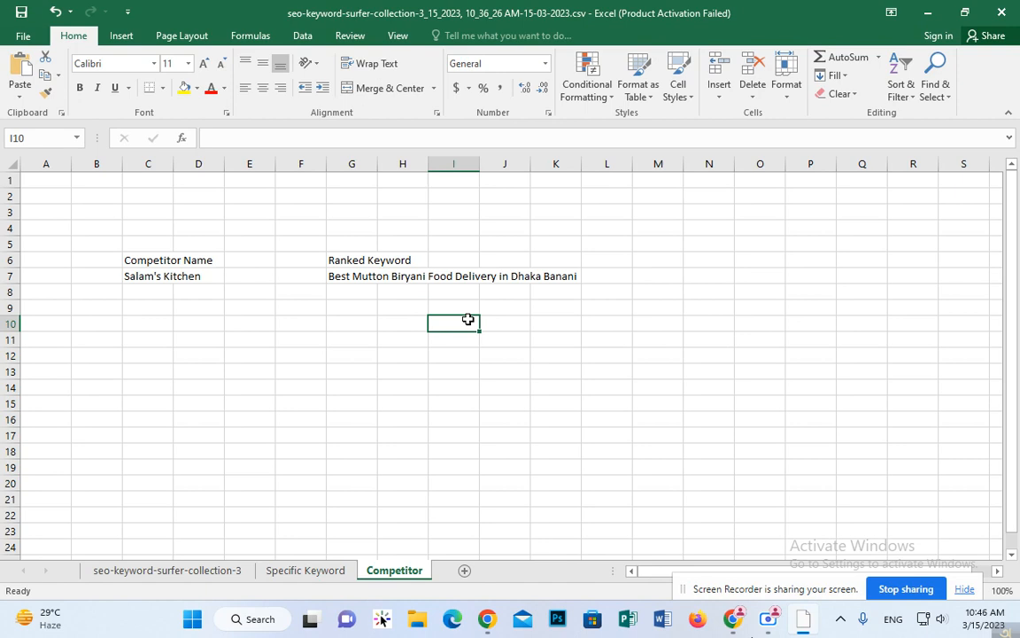
Step: Switch to Chrome and open the Star Kabab & Restaurant listing from the mutton biryani search results
left_click(734, 620)
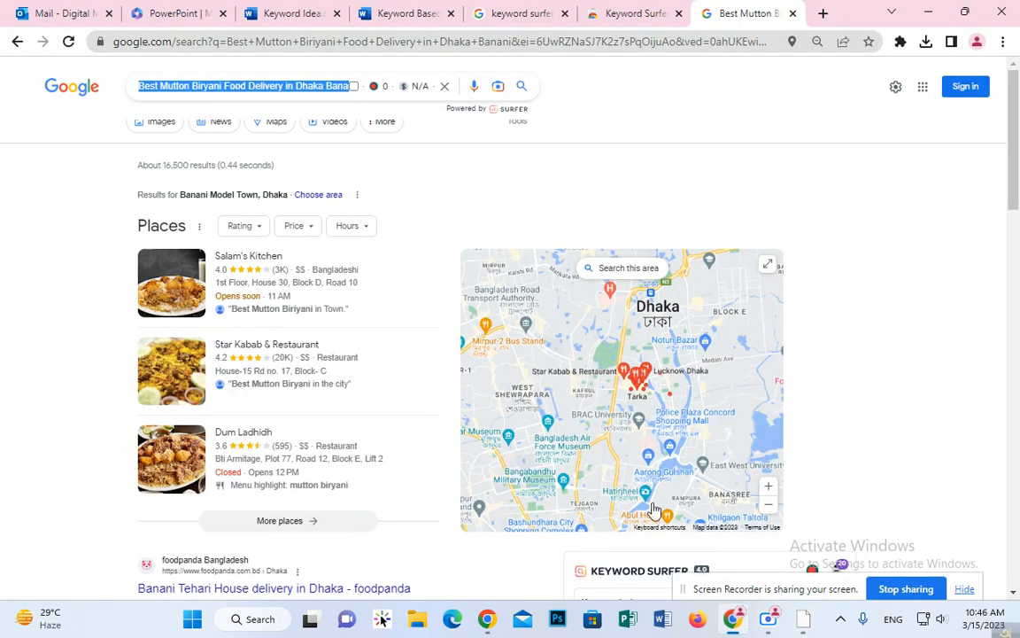
left_click_drag(321, 344, 214, 345)
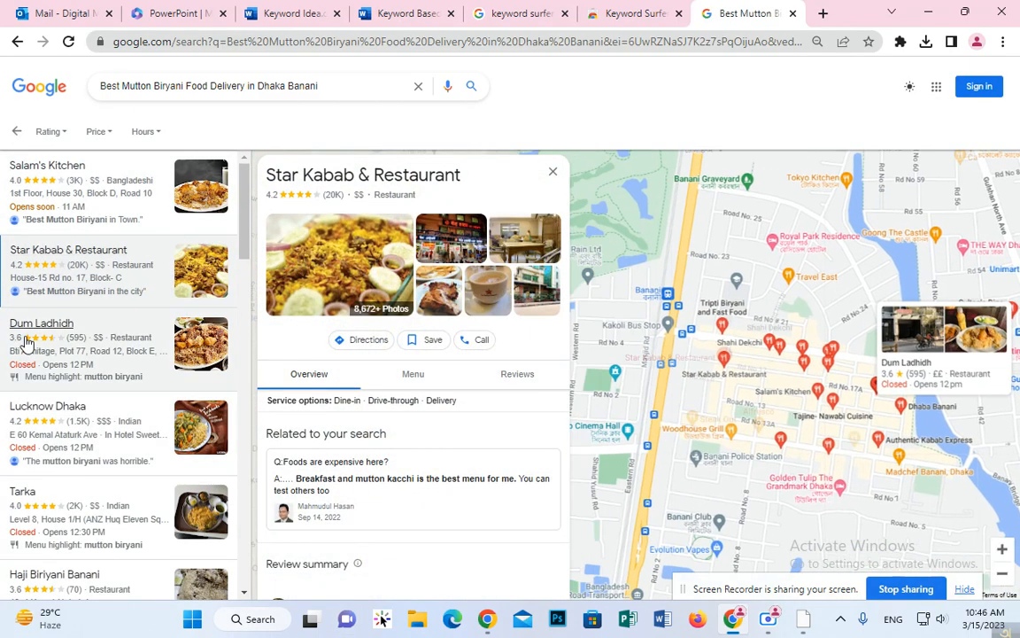
key("alt+Tab")
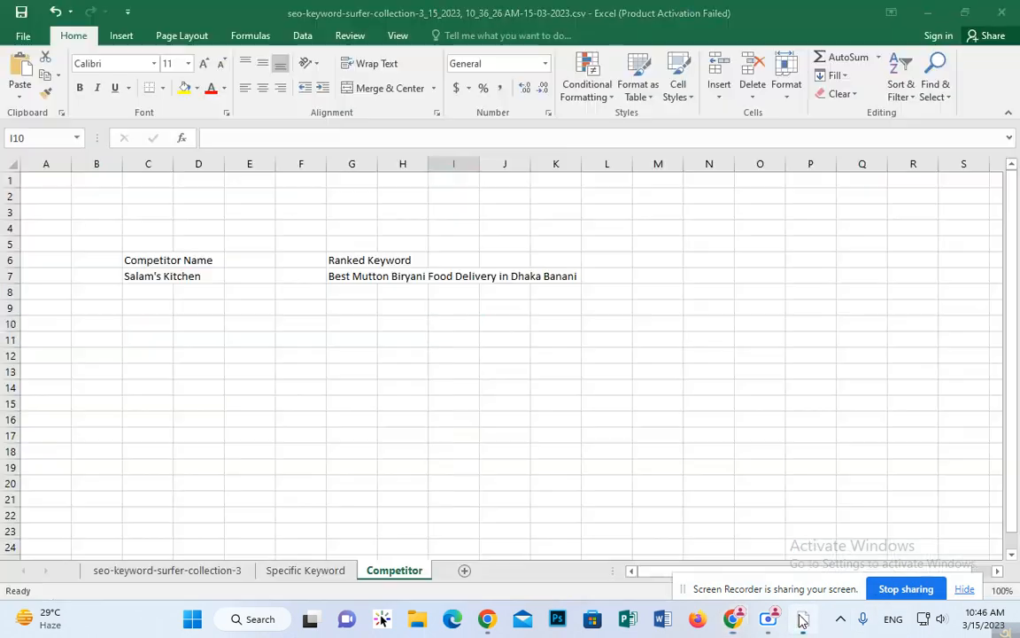
left_click(359, 290)
left_click(155, 292)
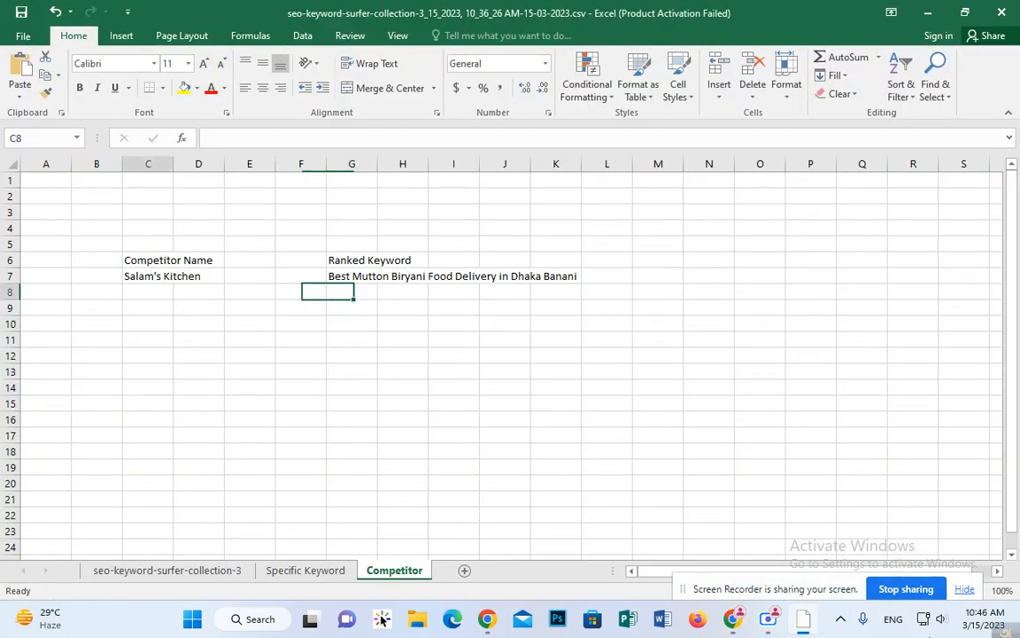
key("ctrl+v")
key("ctrl+z")
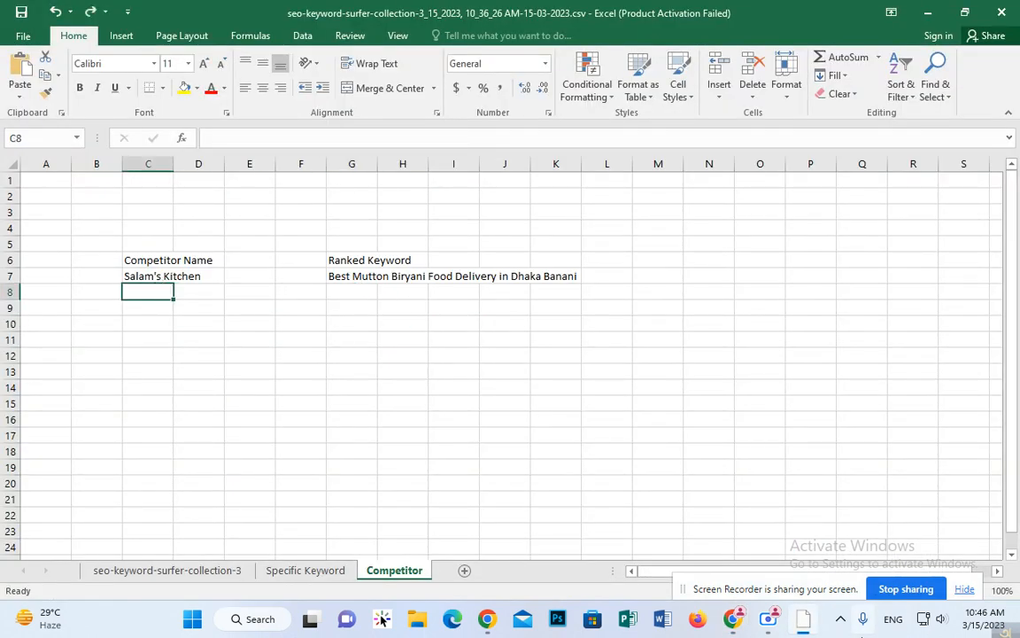
Step: Copy the name "Star Kabab & Restaurant" from its listing in Chrome into cell C8 of Excel's Competitor sheet, matching the destination formatting
key("alt+Tab")
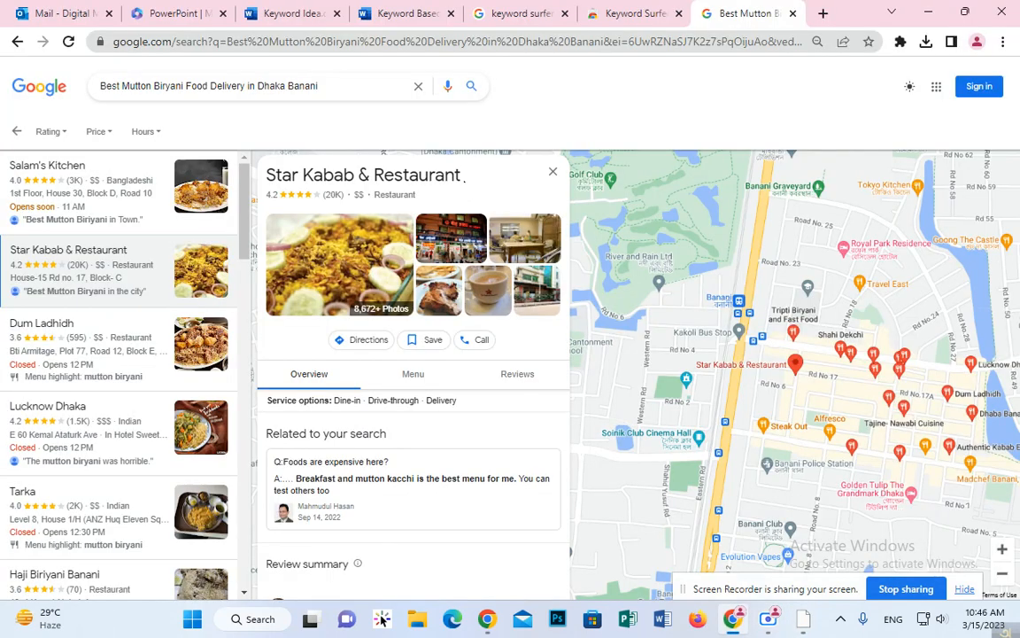
left_click_drag(467, 184, 263, 178)
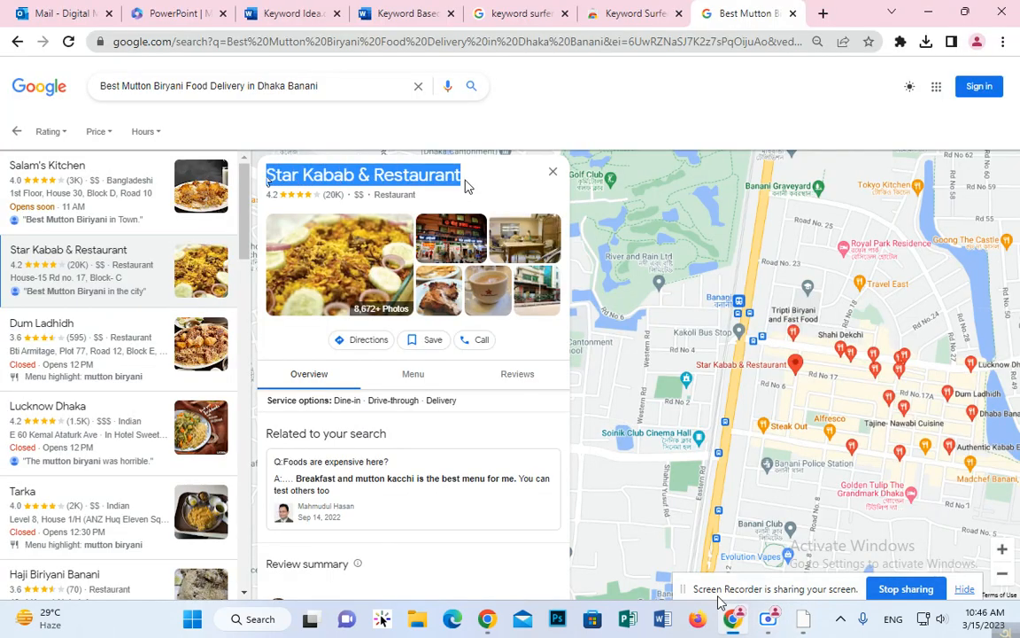
key("ctrl+c")
key("alt+Tab")
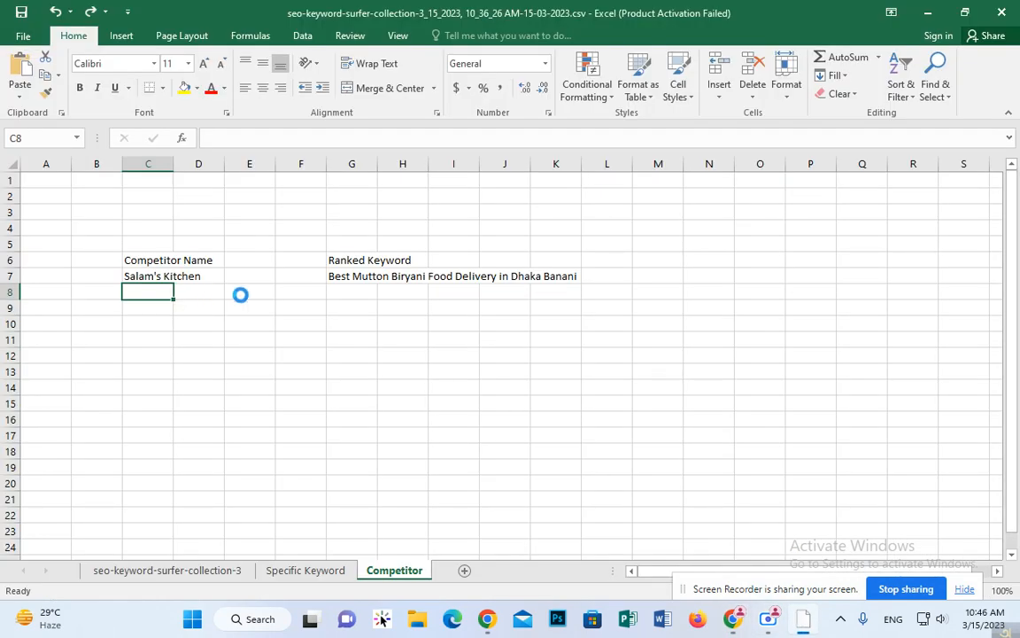
key("ctrl+v")
left_click(201, 550)
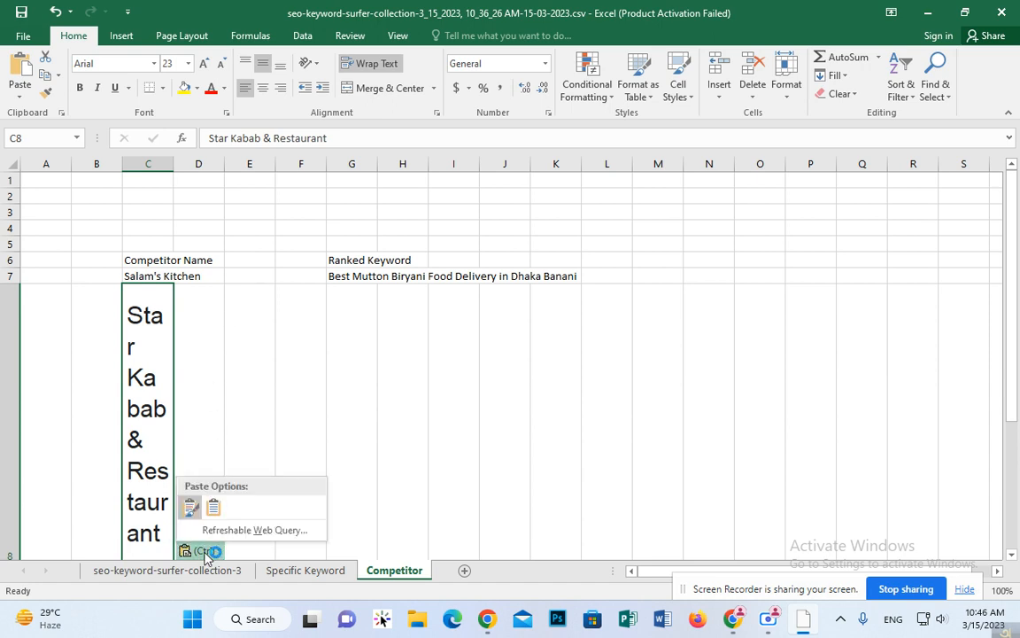
left_click(215, 510)
Step: Fill the ranked keyword from cell G7 down into G8 for Star Kabab & Restaurant
left_click(362, 275)
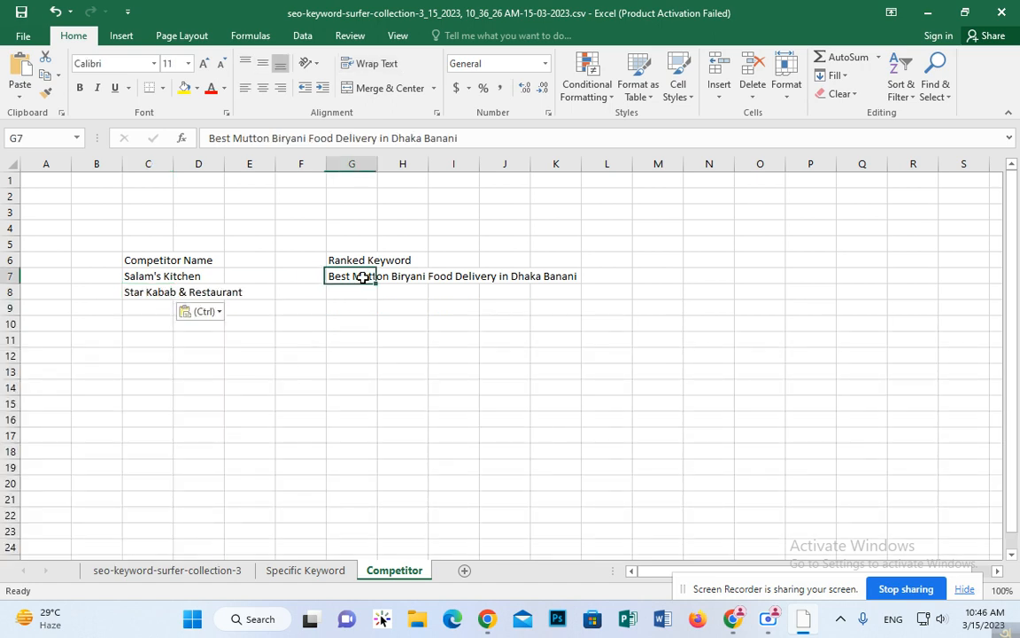
left_click(569, 280)
left_click(354, 282)
left_click_drag(377, 284, 383, 306)
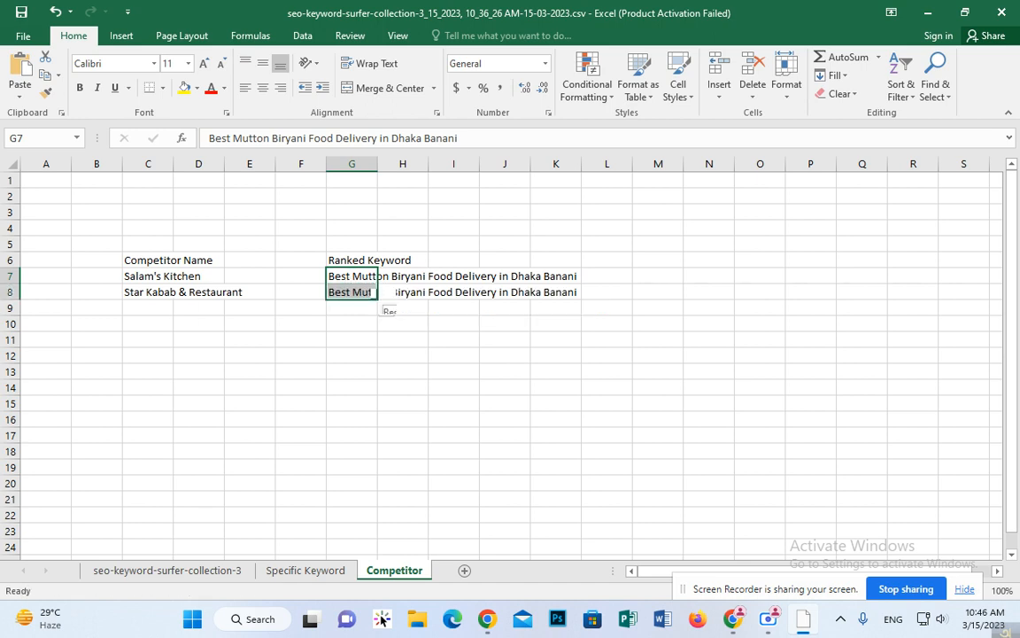
left_click(467, 293)
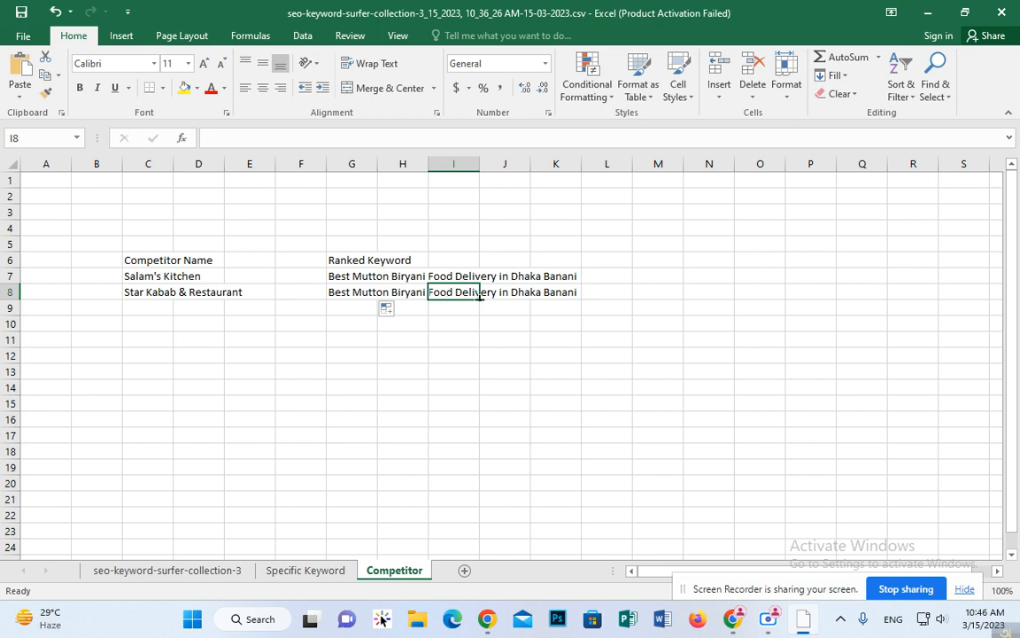
Step: Enter the title "Keyword Research for Competitor" in cell F3 above the competitor table
left_click(288, 224)
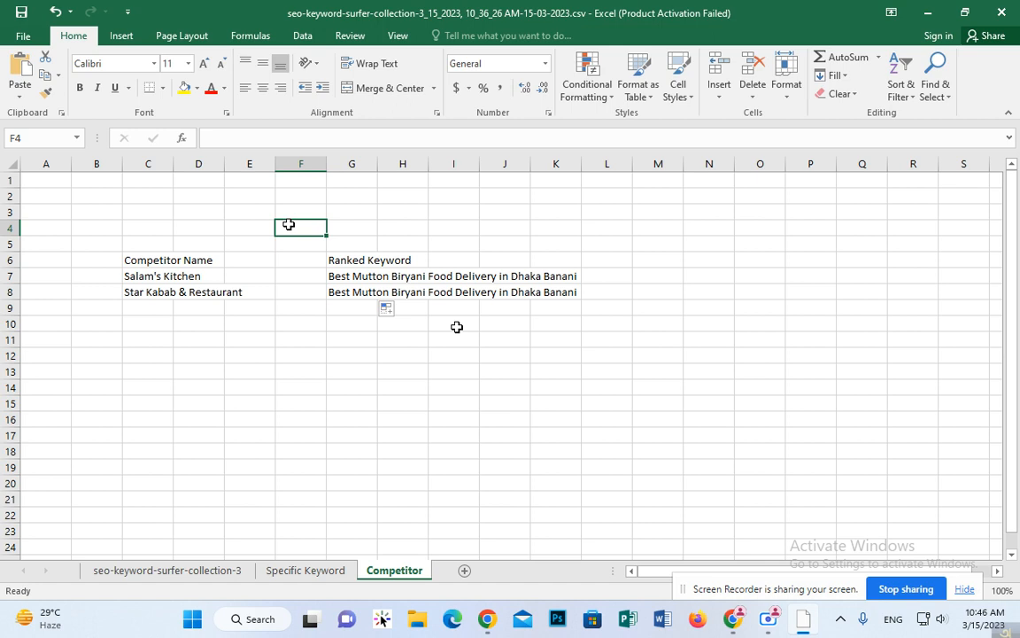
left_click(285, 216)
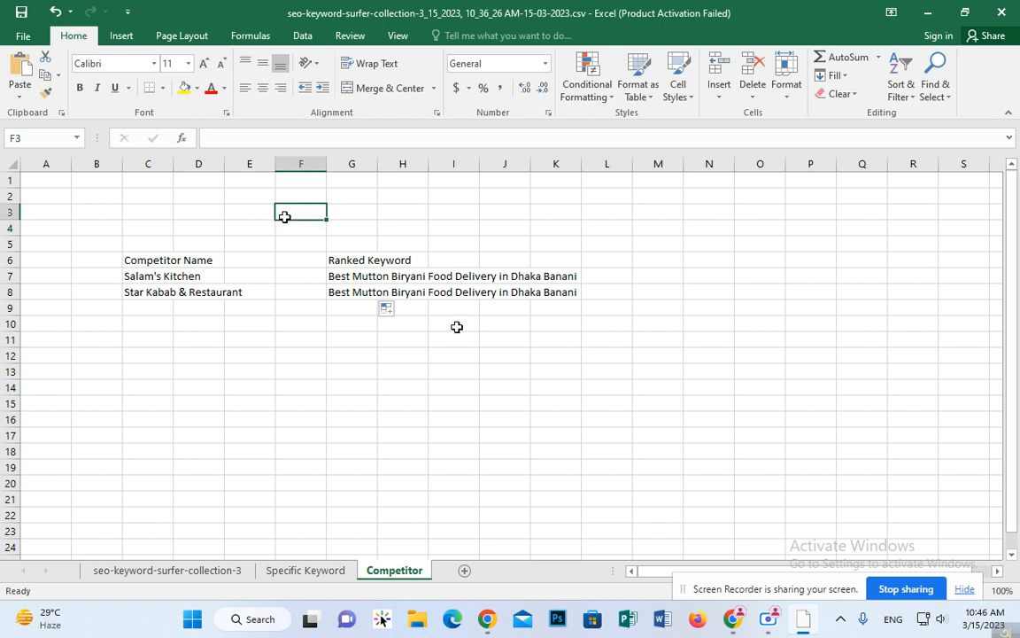
type("Keyword")
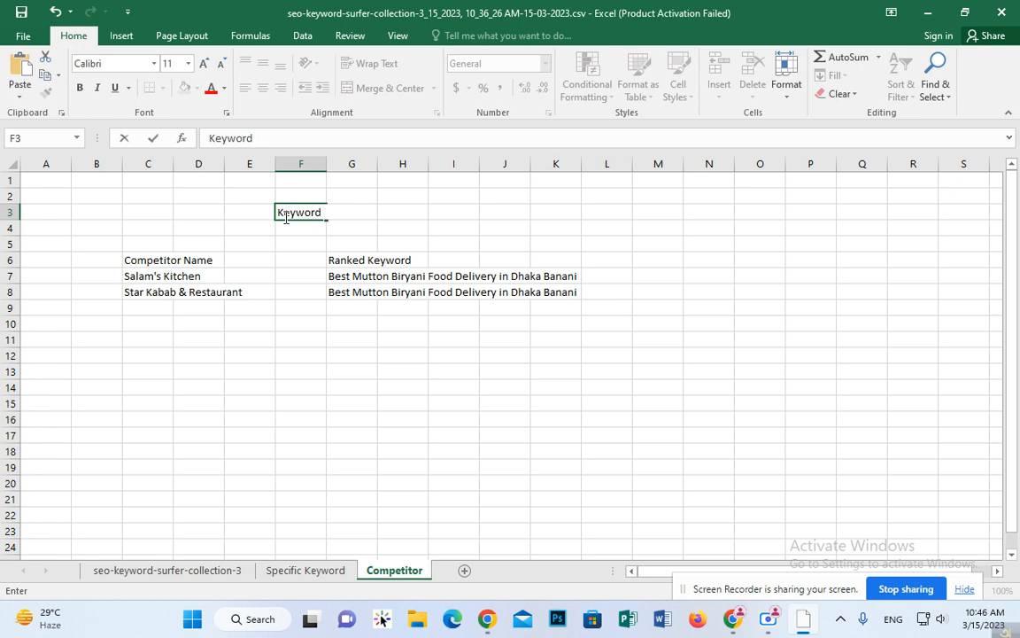
type("search for C")
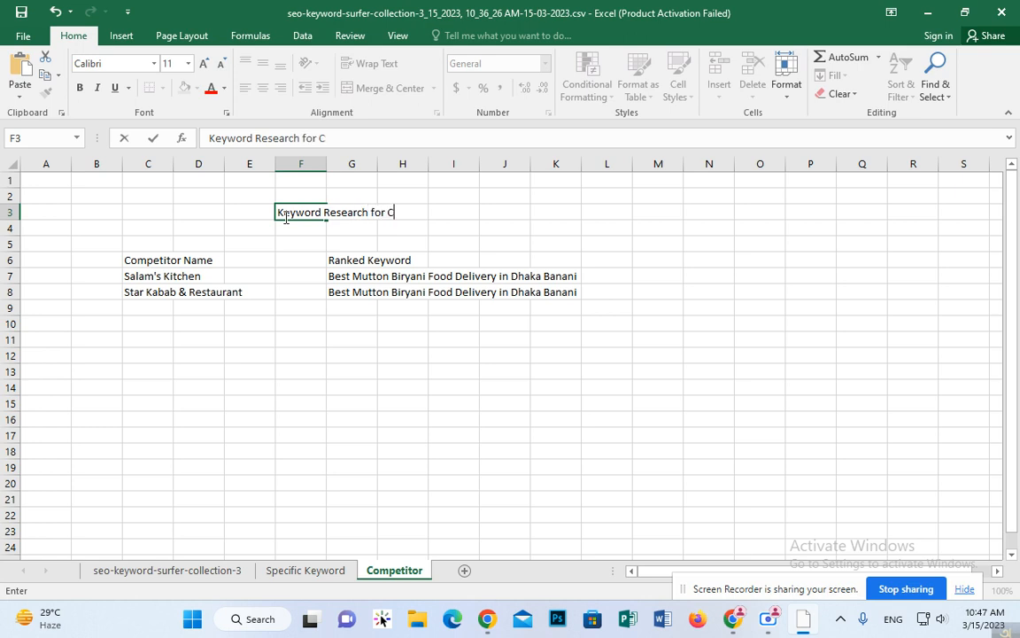
type("ompetitor")
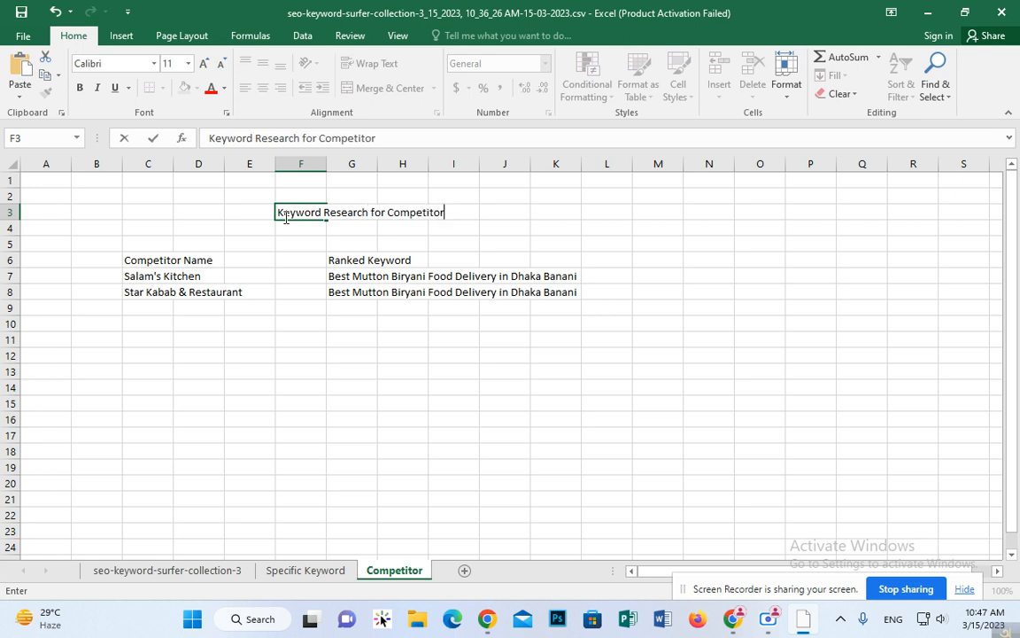
type(" and")
key("BackSpace")
key("BackSpace")
left_click(677, 229)
left_click(286, 228)
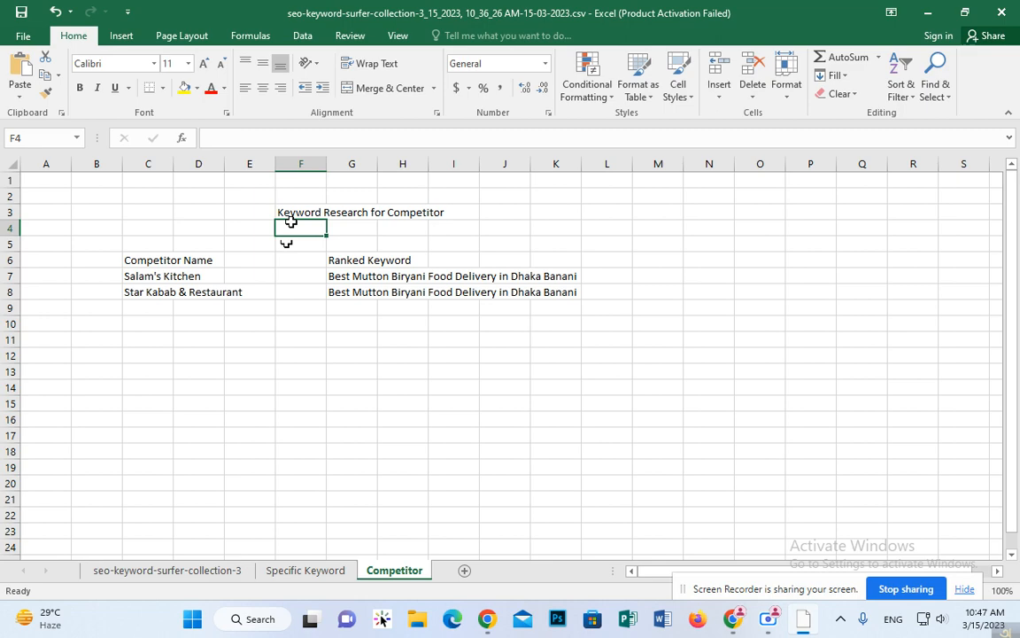
Step: View the seo-keyword-surfer-collection-3 sheet, and return to the earlier Google results for "online food" in Chrome
left_click(164, 571)
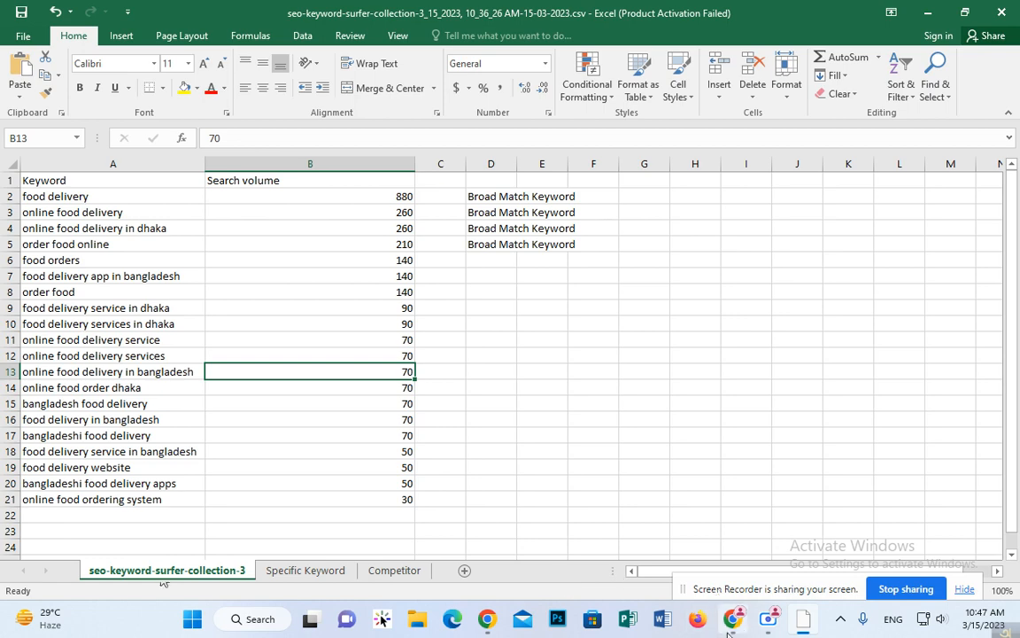
left_click(734, 620)
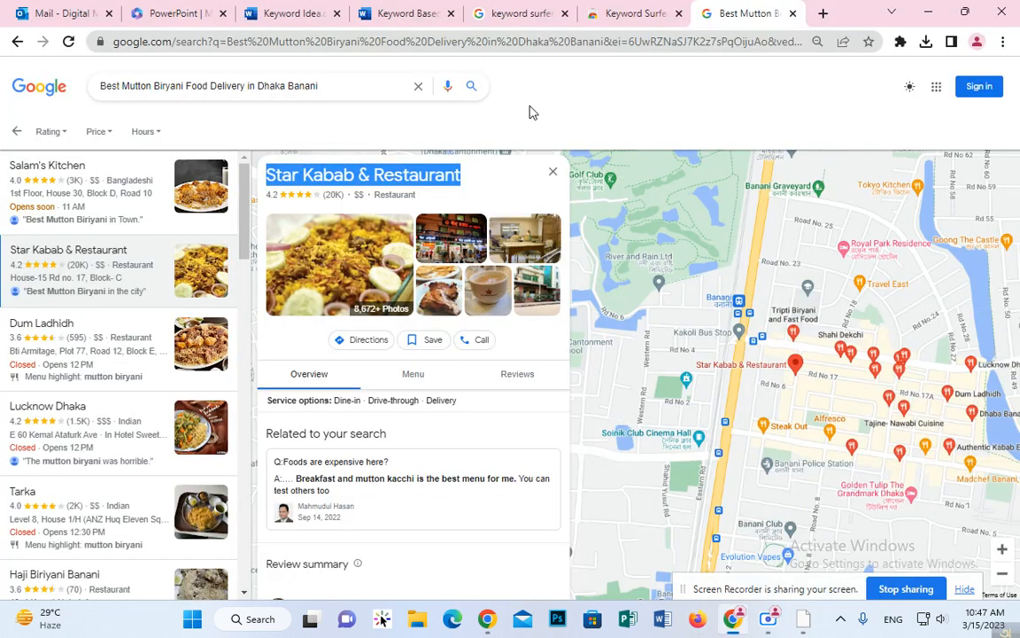
left_click(15, 44)
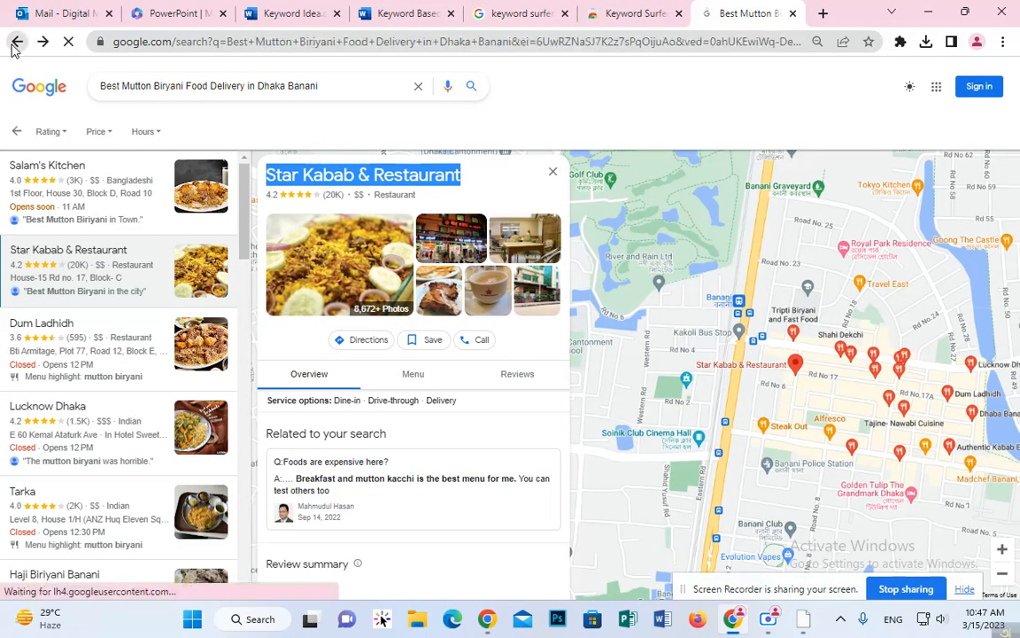
left_click(15, 44)
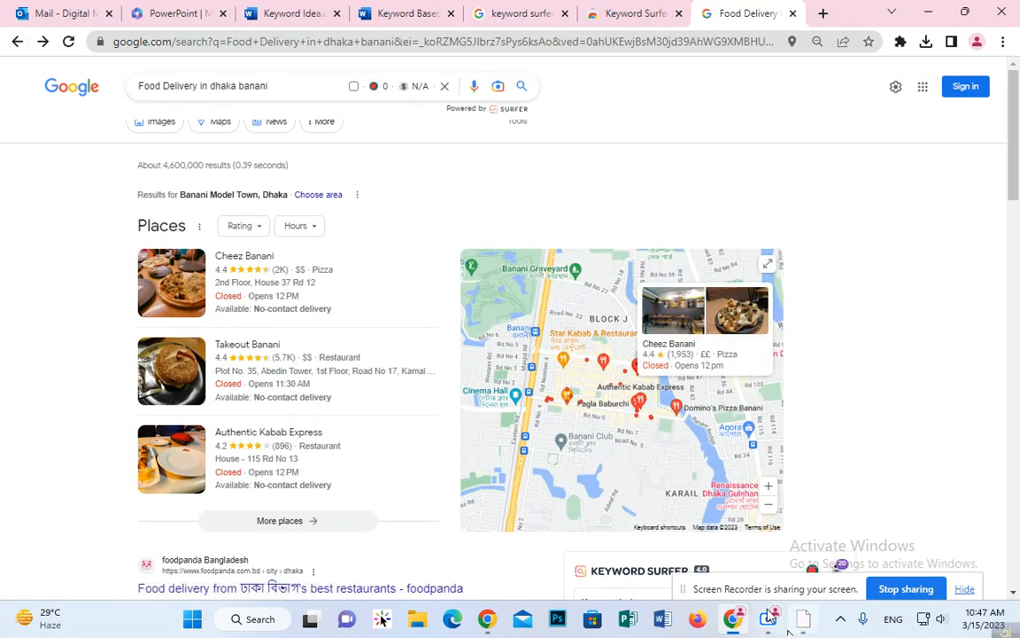
scroll(846, 239, "down", 4)
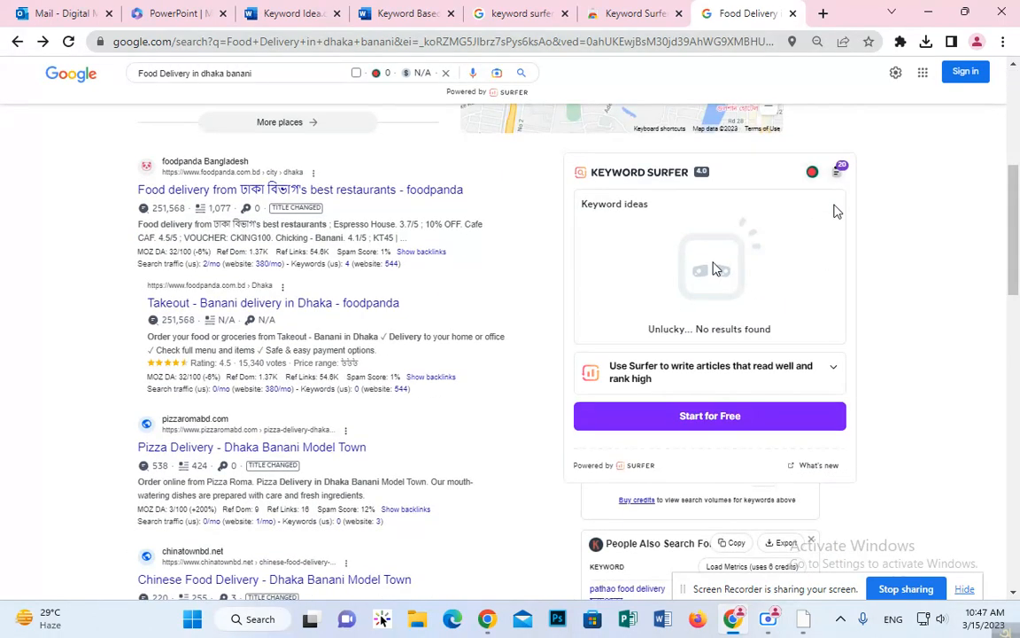
left_click(16, 43)
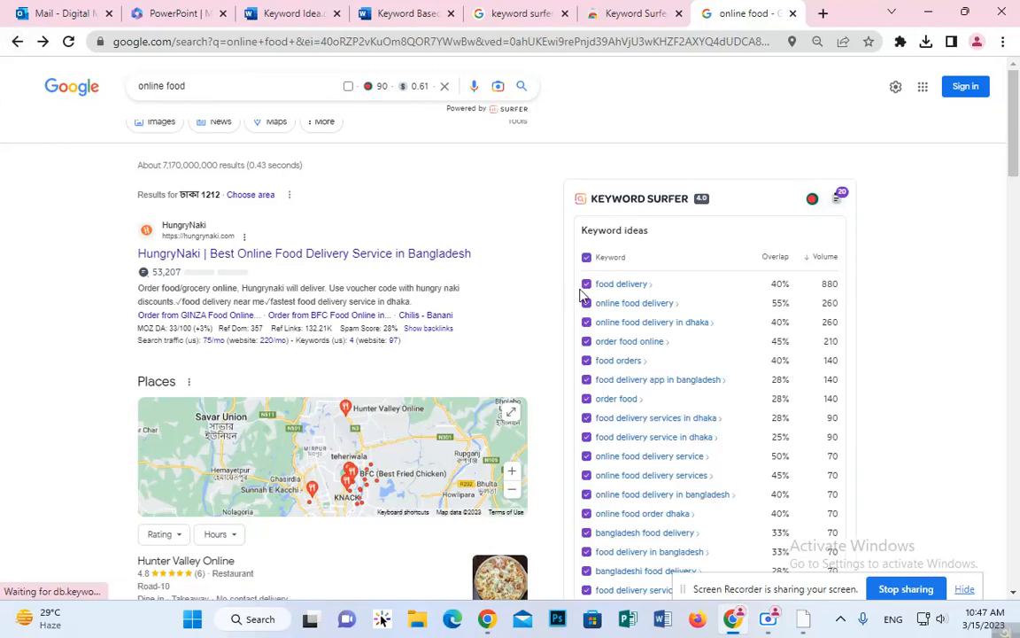
Step: Examine the Keyword Surfer ideas for "online food", checking their overlap and search volumes, especially for "food delivery"
scroll(531, 218, "down", 2)
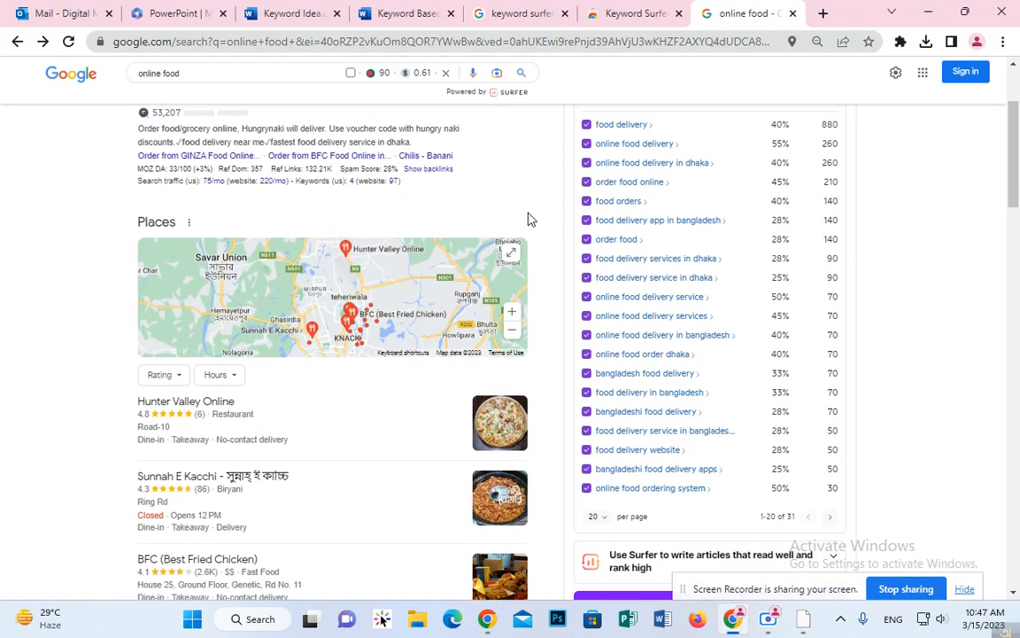
scroll(529, 219, "up", 2)
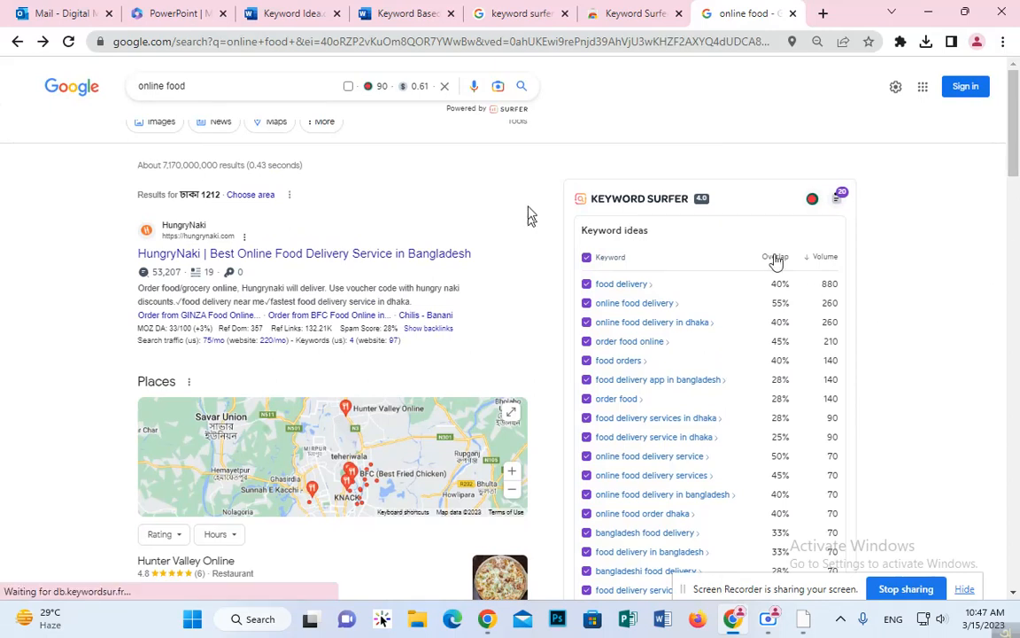
scroll(729, 227, "down", 4)
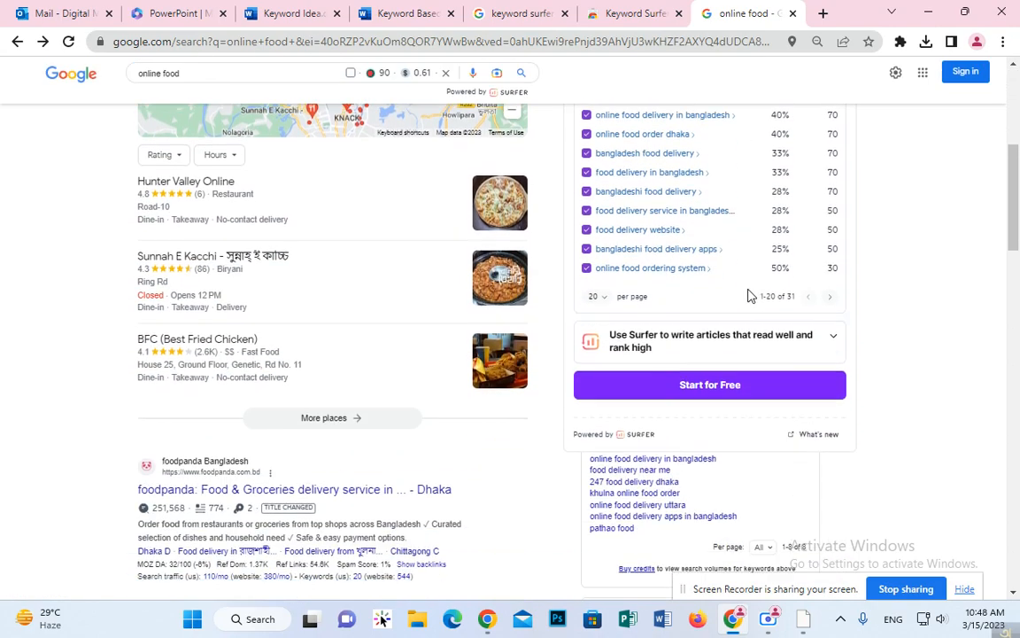
scroll(763, 312, "up", 2)
scroll(763, 312, "up", 2)
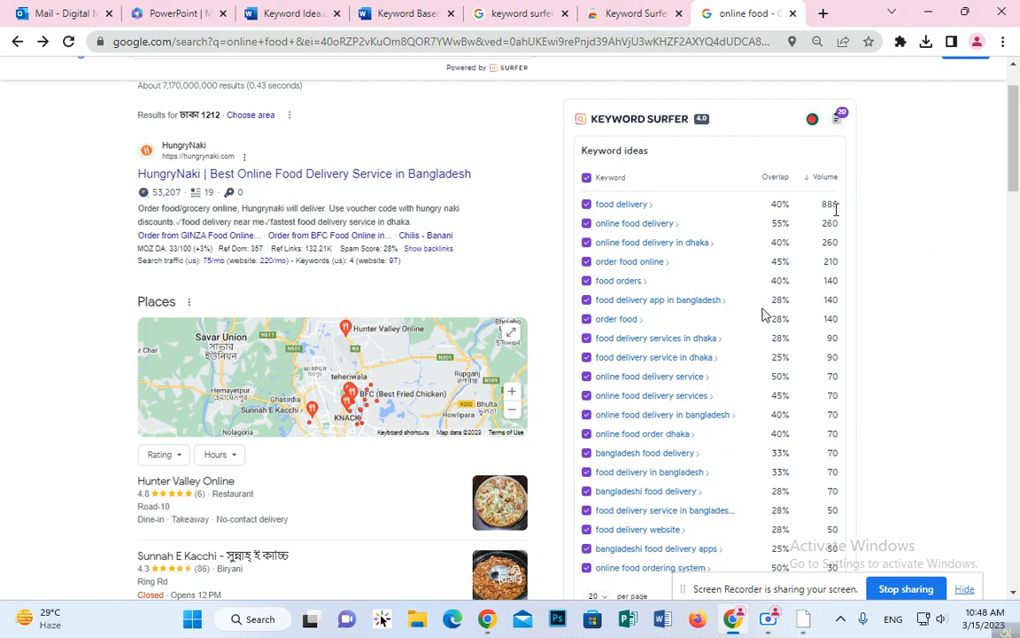
left_click_drag(834, 206, 824, 205)
left_click(835, 213)
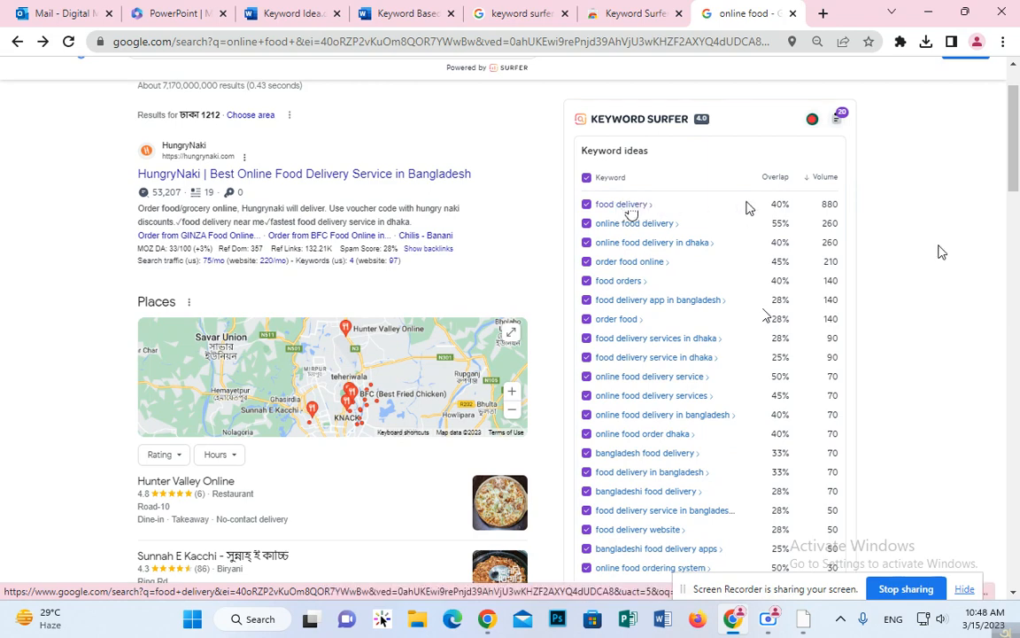
double_click(830, 204)
left_click_drag(832, 206, 844, 206)
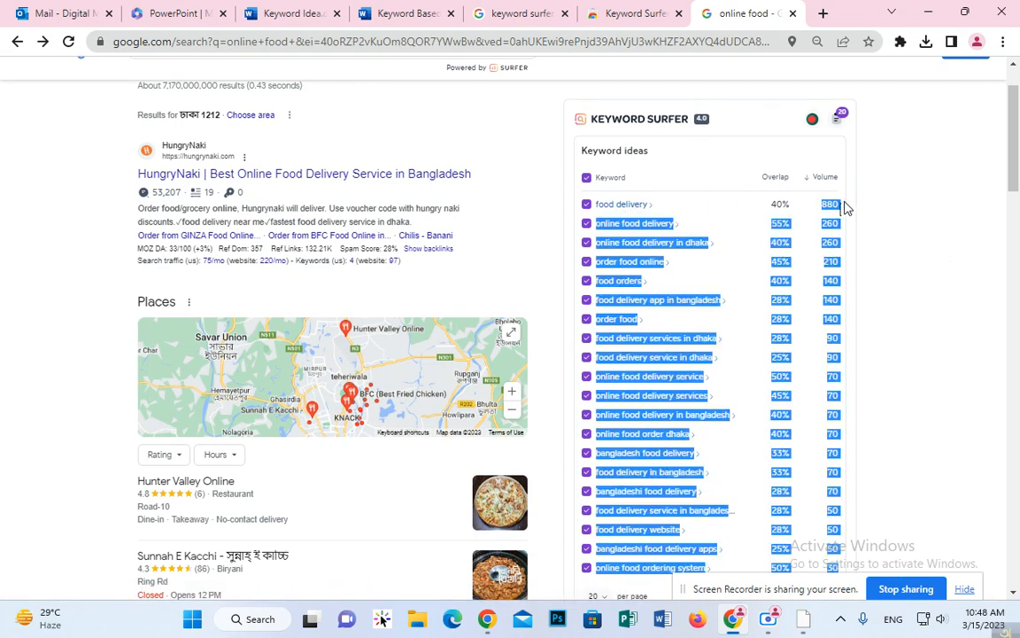
left_click(914, 231)
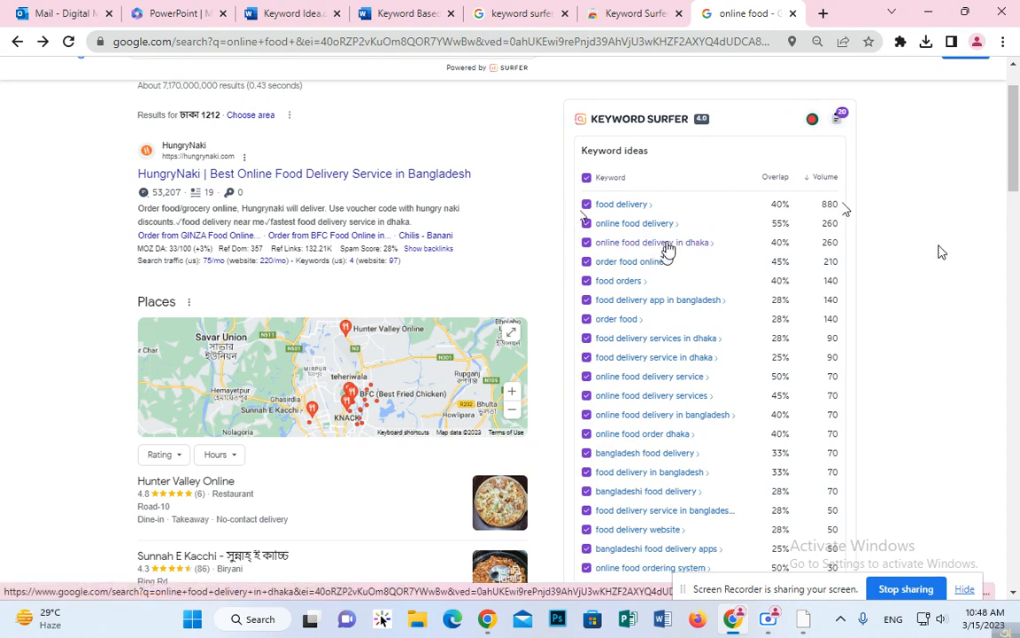
Step: Review the lower-volume keyword ideas and the related keyword lists beneath them, including People Also Search For
scroll(668, 252, "down", 1)
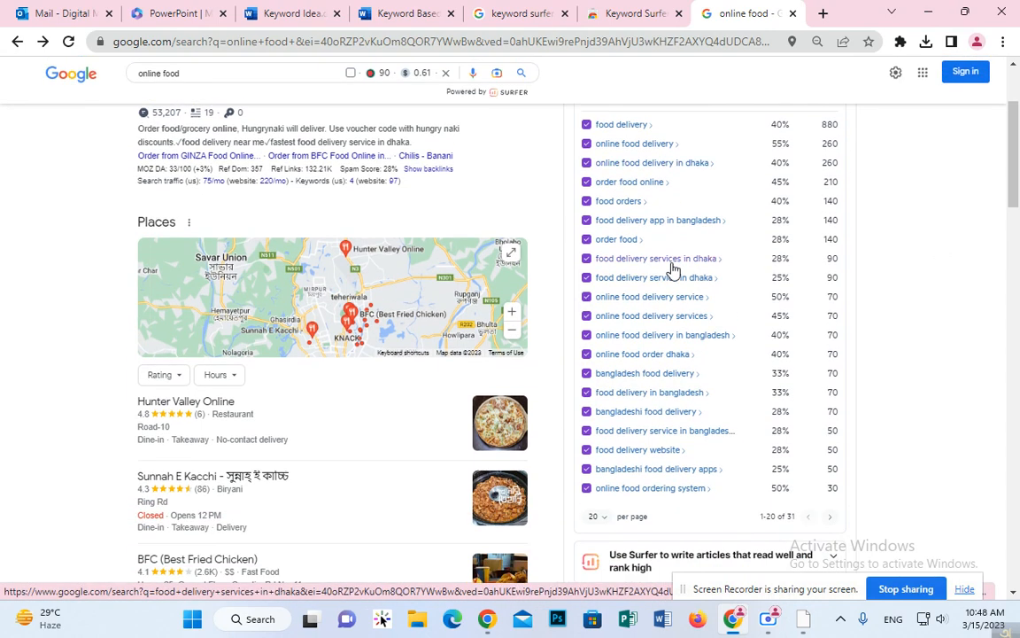
scroll(673, 284, "down", 2)
scroll(672, 332, "down", 1)
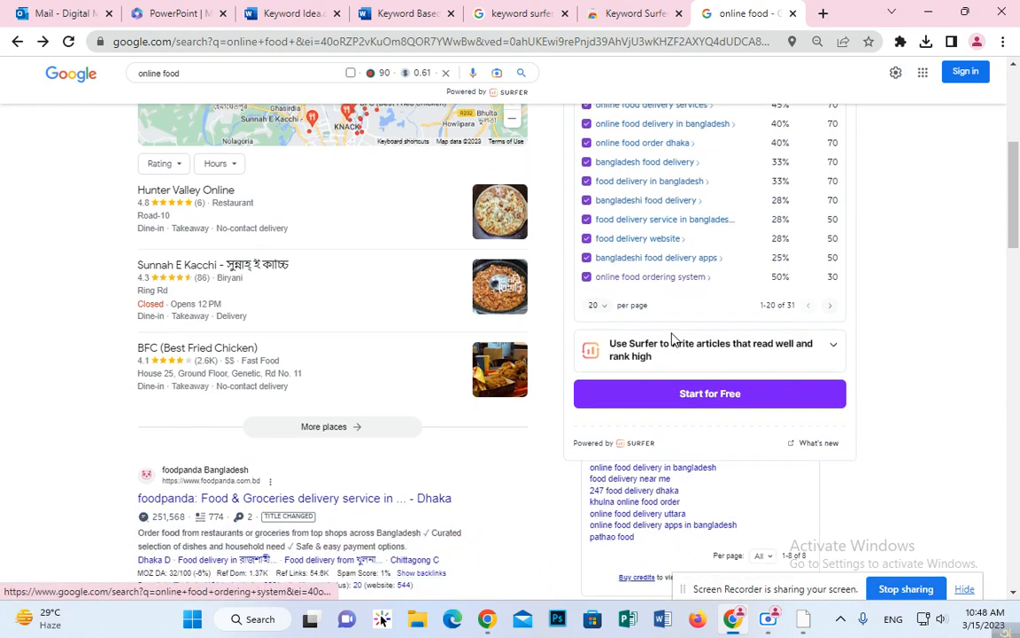
scroll(671, 339, "down", 1)
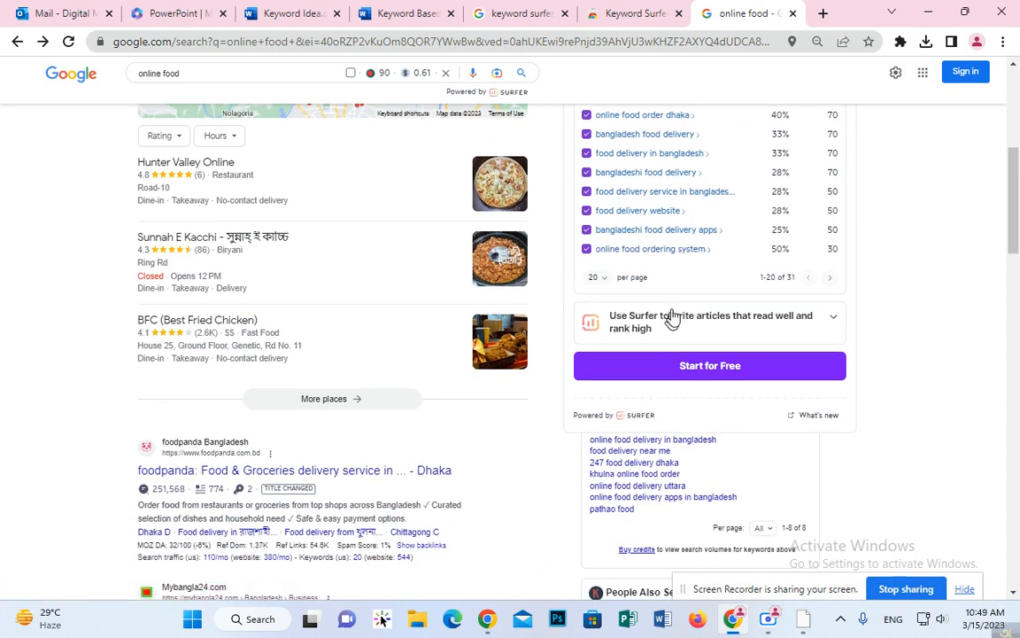
scroll(673, 317, "down", 3)
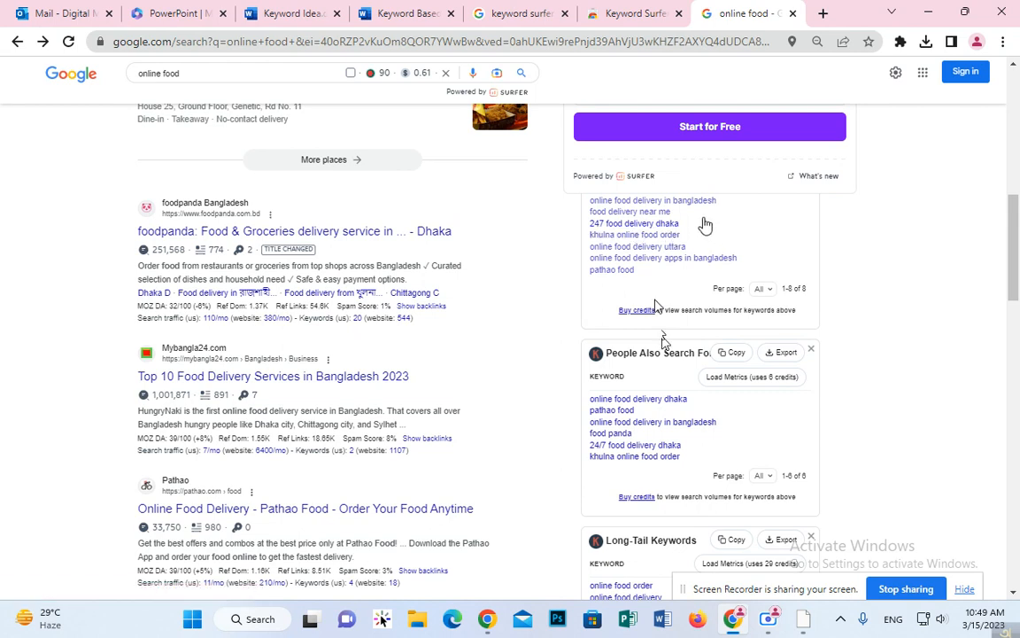
Step: Search Google for the related keyword "247 food delivery dhaka" and review its results and keyword data
left_click_drag(708, 228, 594, 225)
key("ctrl+c")
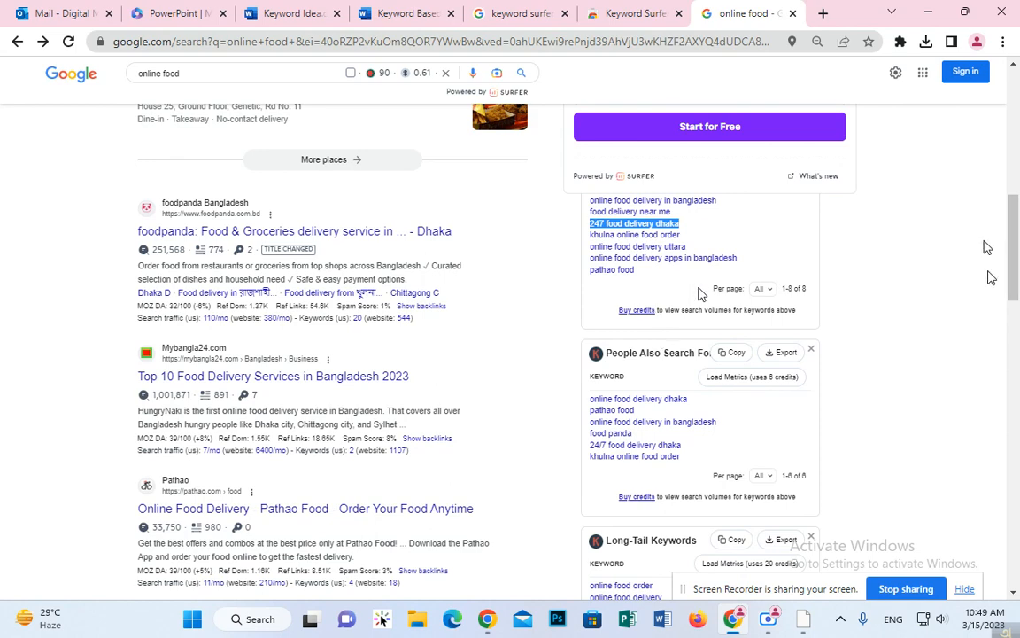
left_click_drag(262, 71, 5, 133)
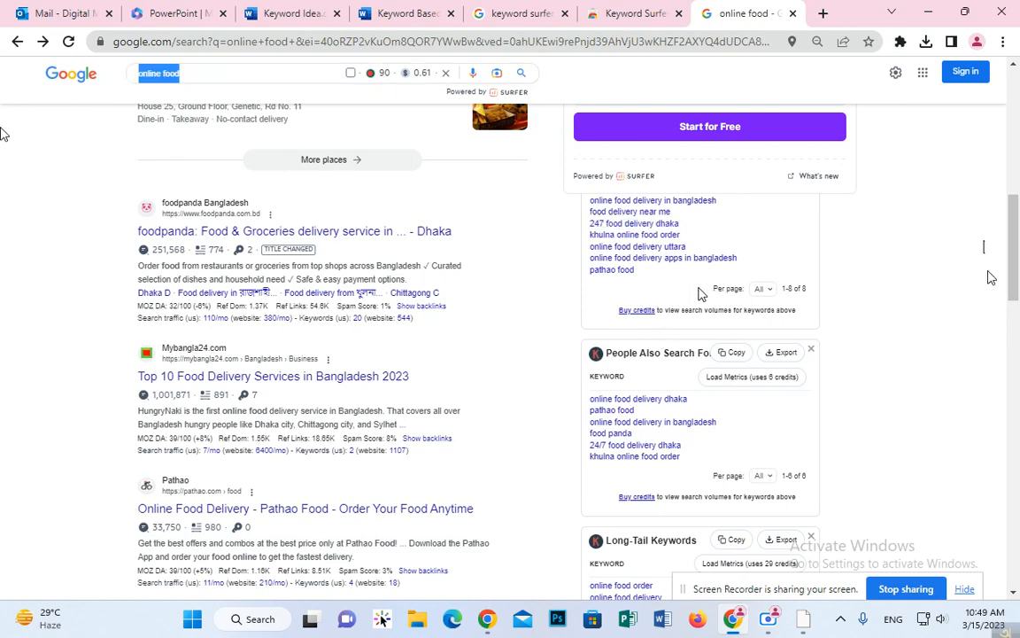
key("ctrl+v")
key("Return")
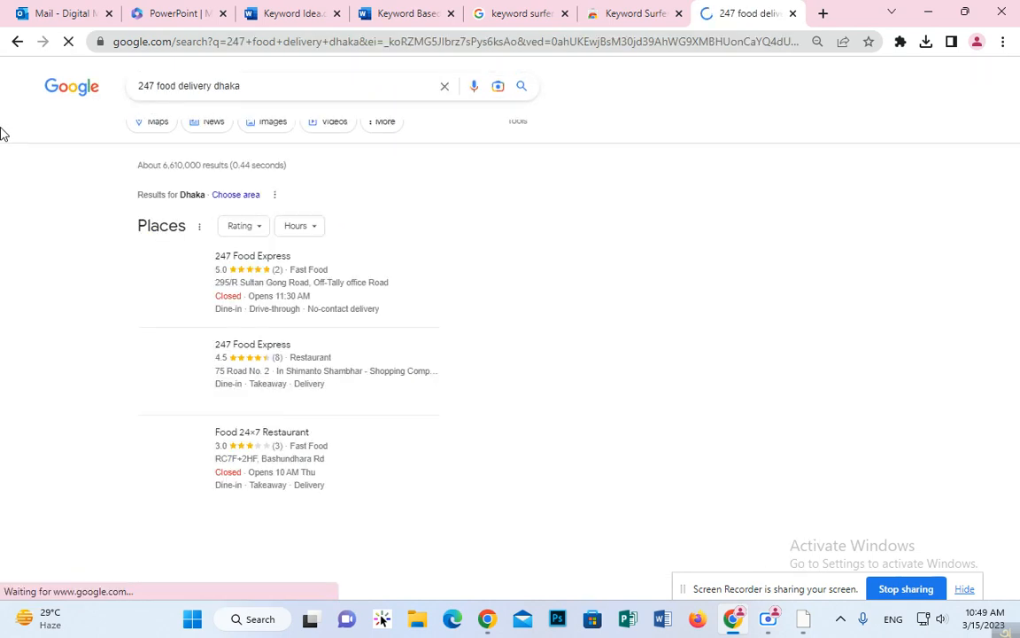
scroll(759, 266, "down", 2)
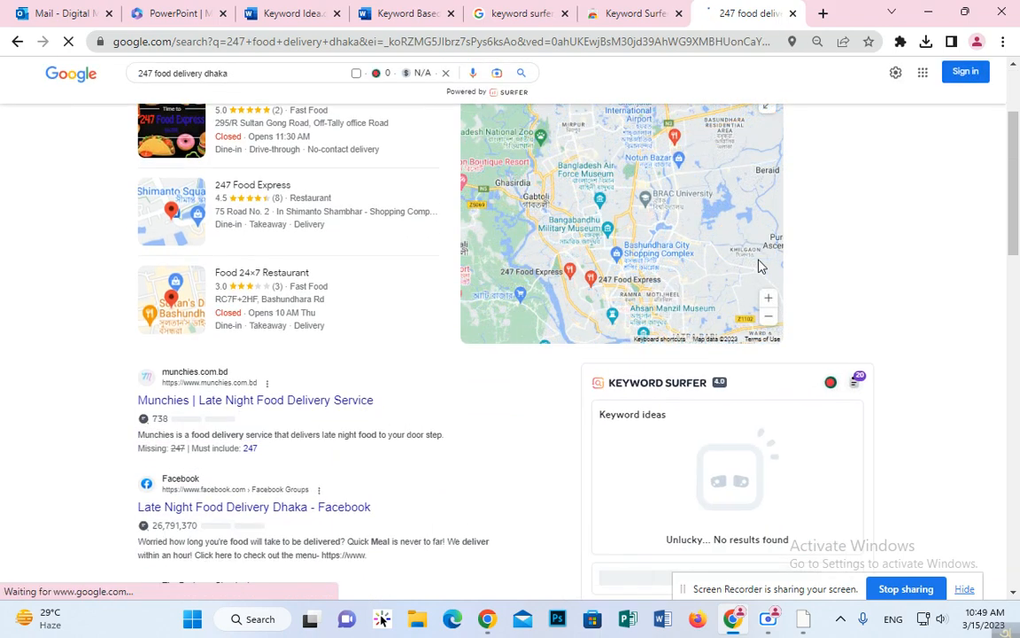
scroll(828, 286, "down", 2)
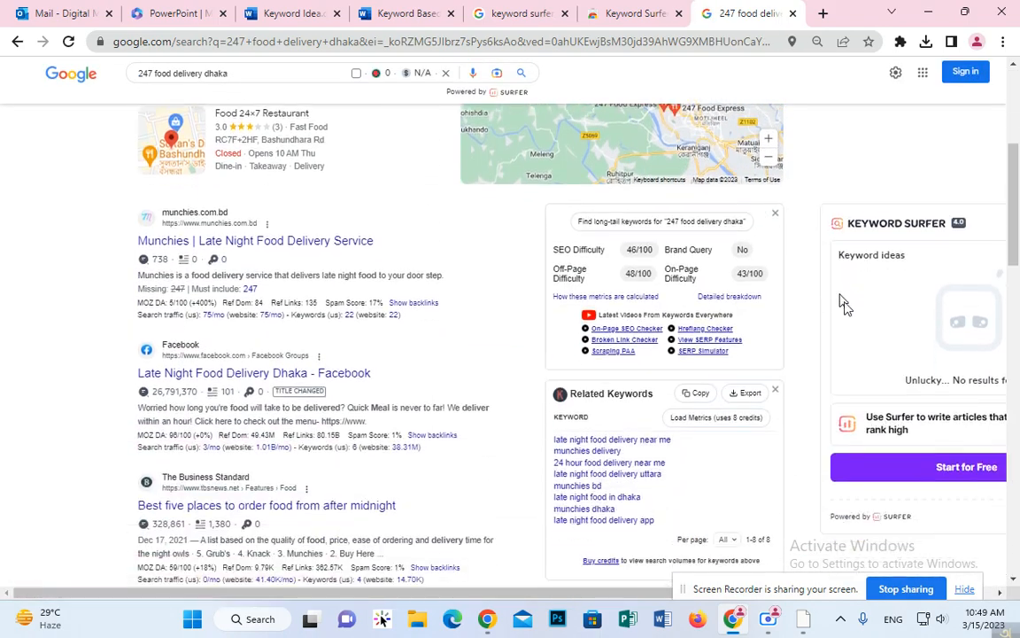
scroll(273, 163, "up", 4)
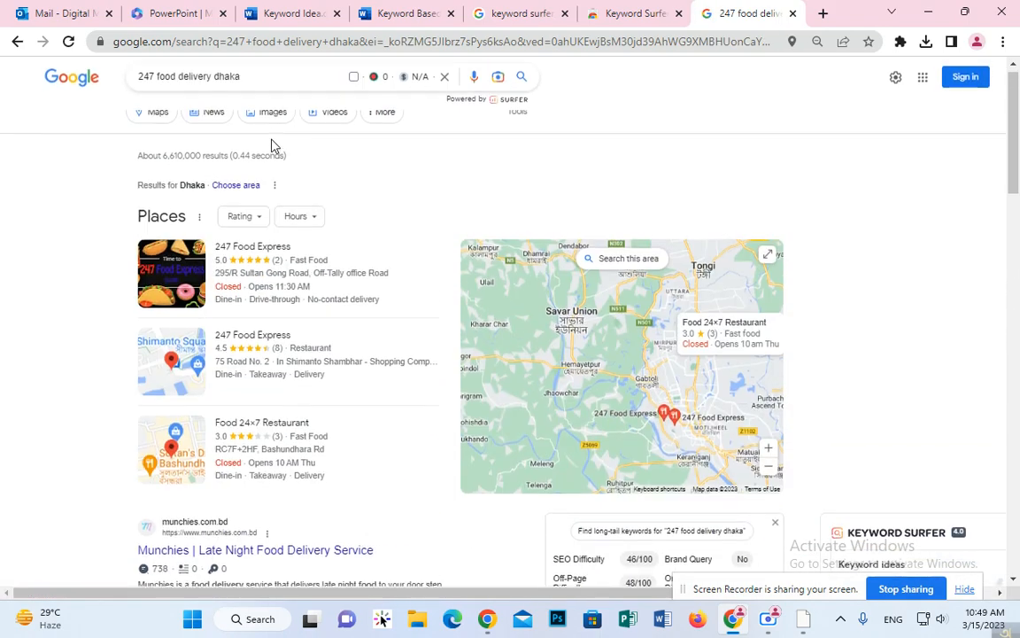
Step: Extend the search to "247 food delivery dhaka banani" and examine the local places and competing results
left_click(270, 81)
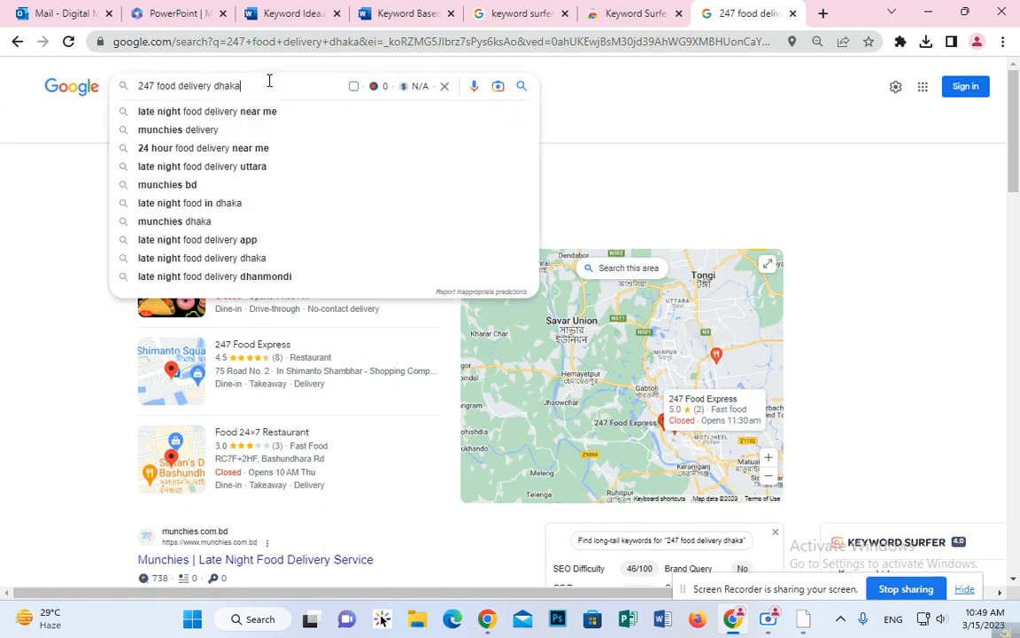
type("banan")
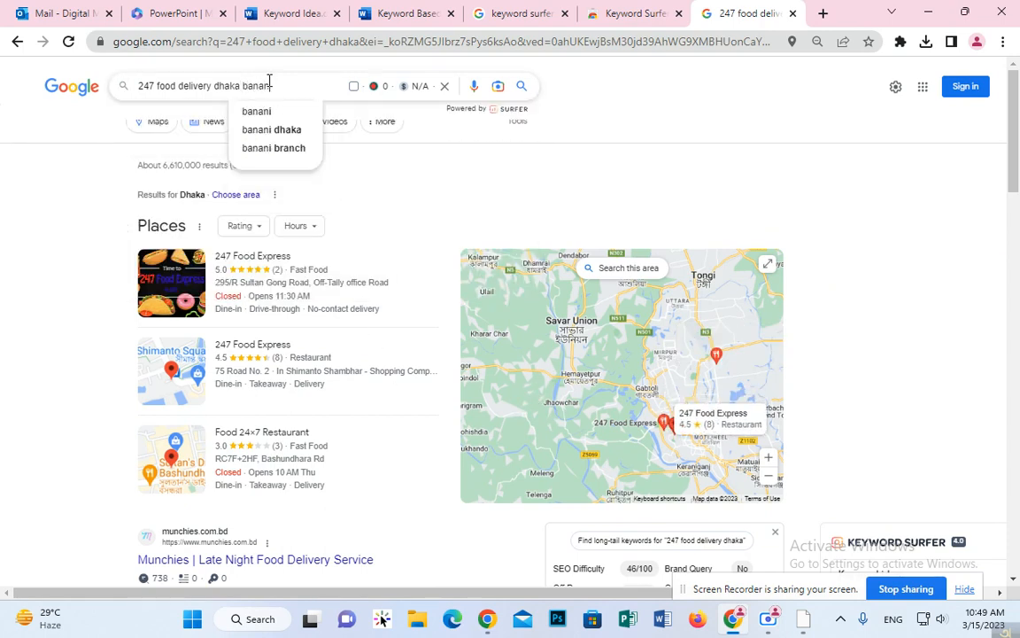
type("i")
key("Return")
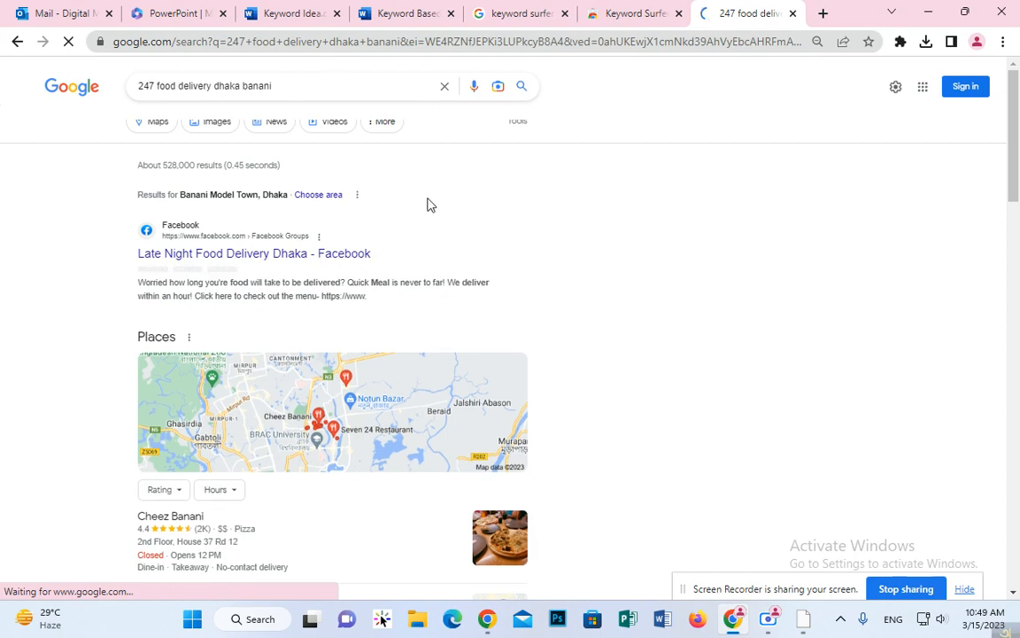
scroll(416, 256, "down", 3)
scroll(146, 390, "down", 2)
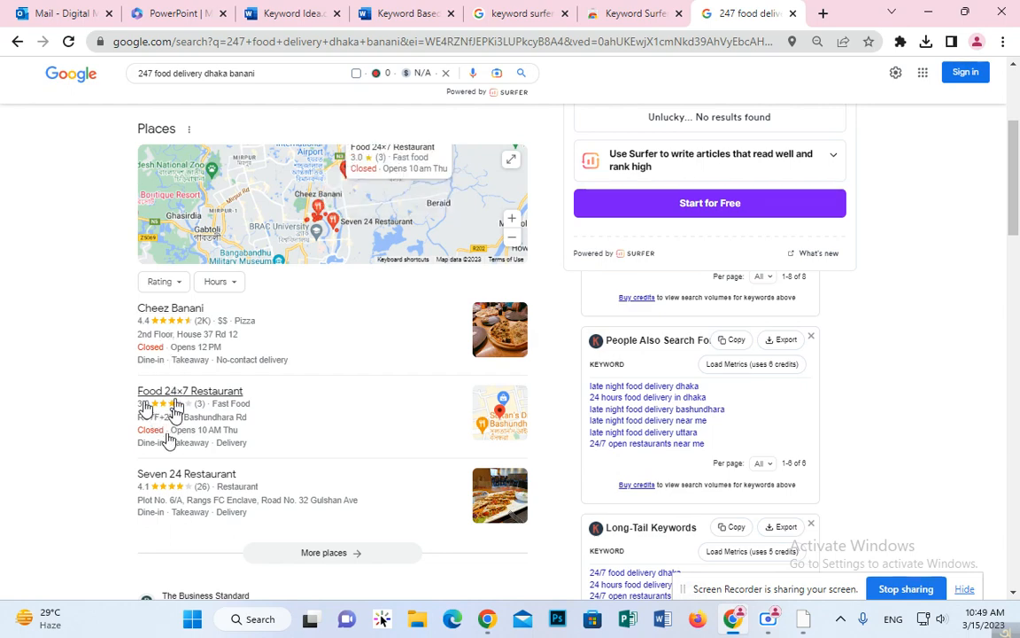
scroll(228, 398, "down", 1)
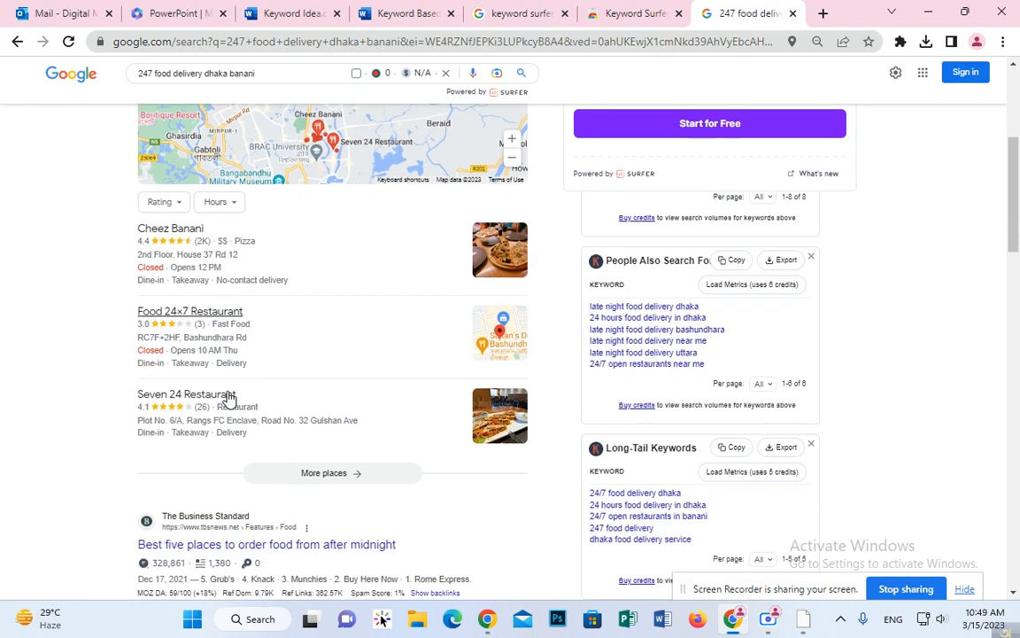
scroll(278, 380, "down", 1)
scroll(278, 378, "up", 5)
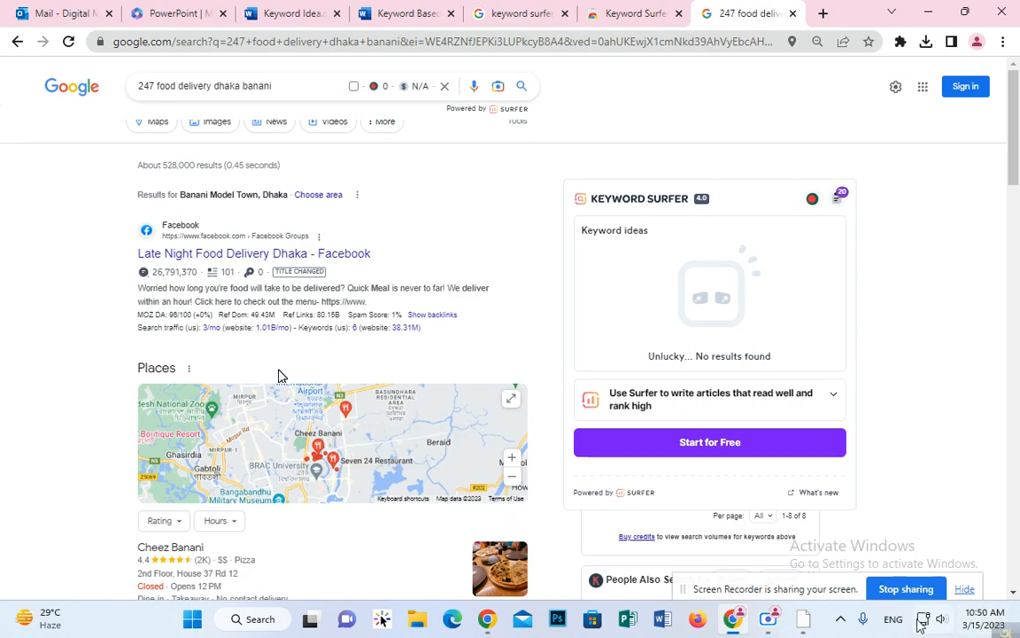
Step: Switch to the Excel keyword workbook and open the Competitor sheet
left_click(803, 619)
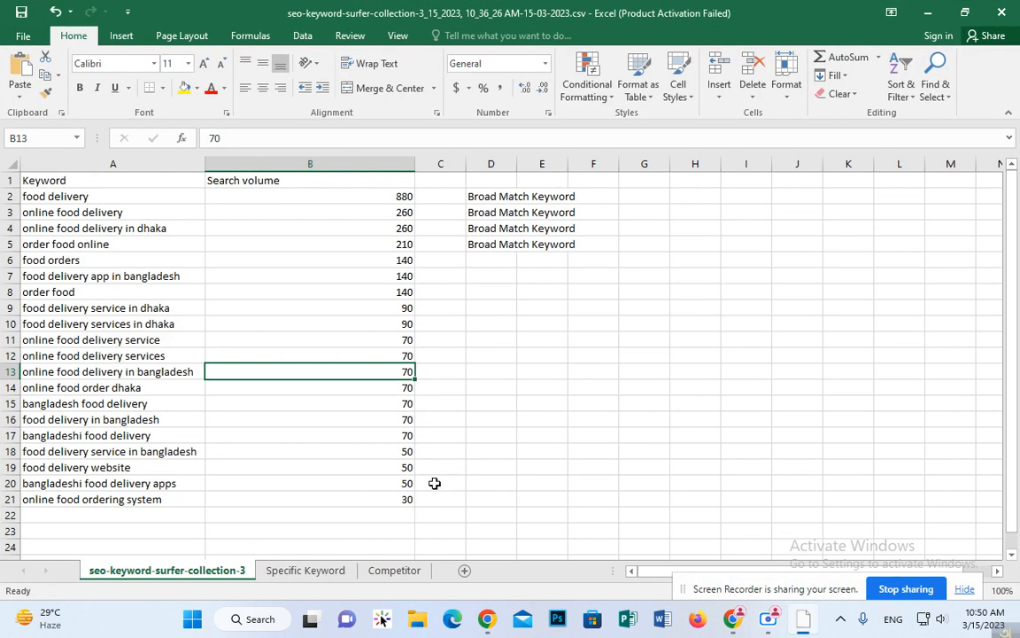
left_click(403, 575)
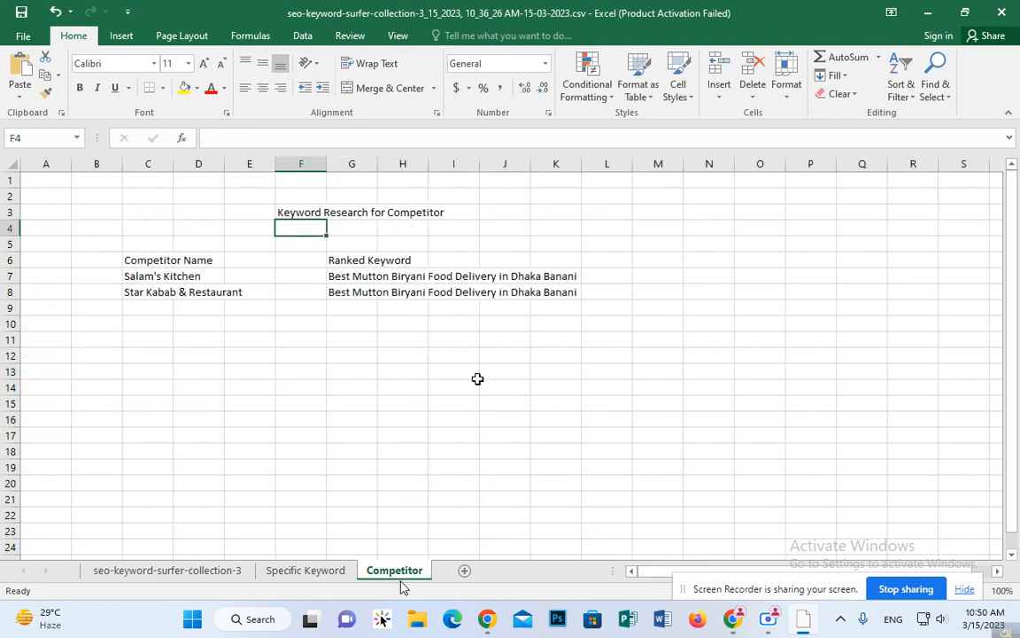